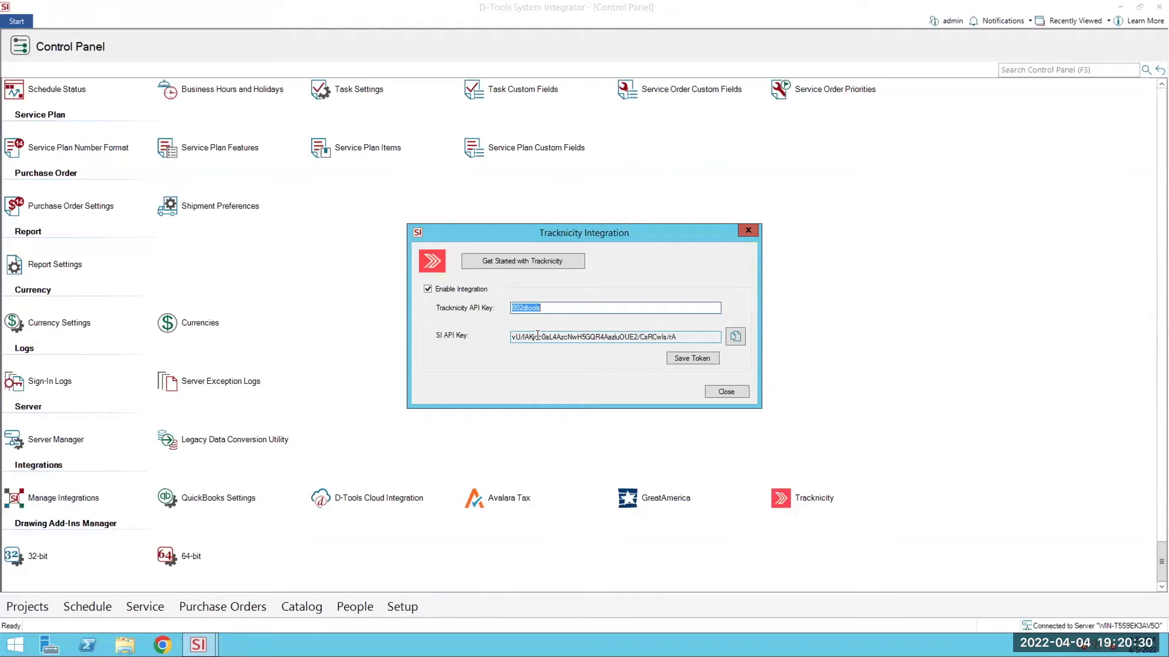
# Step: Review the catalog, project and purchase order automation settings for the managed integrations, leaving all settings as they are
pyautogui.click(748, 230)
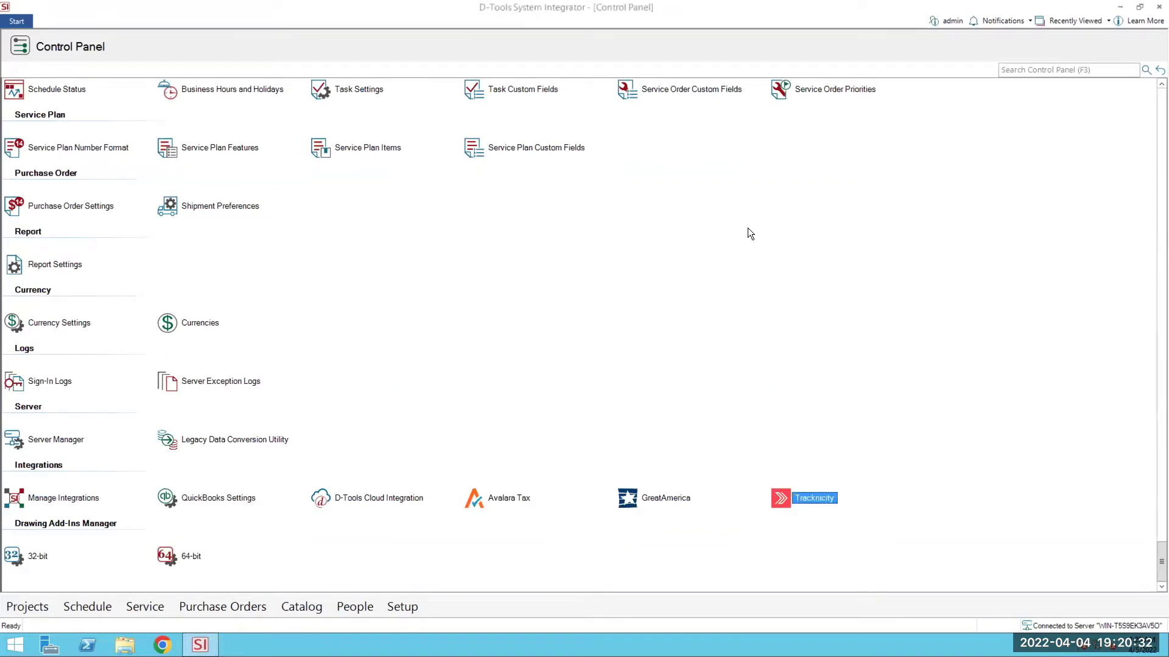
pyautogui.doubleClick(54, 499)
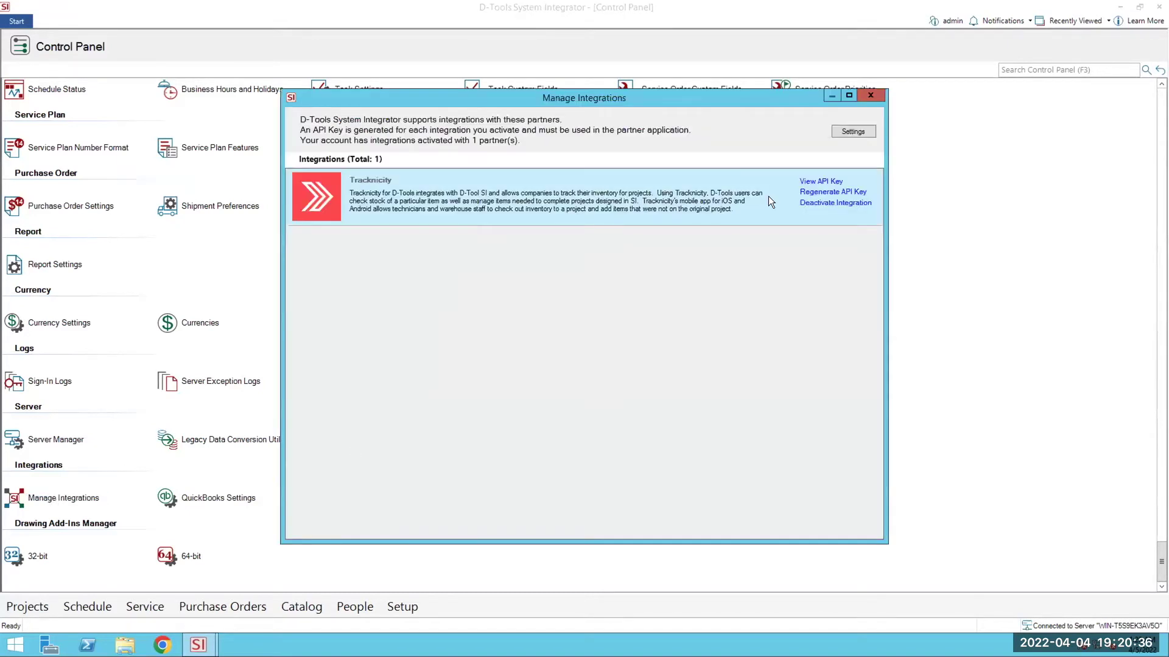
pyautogui.click(848, 127)
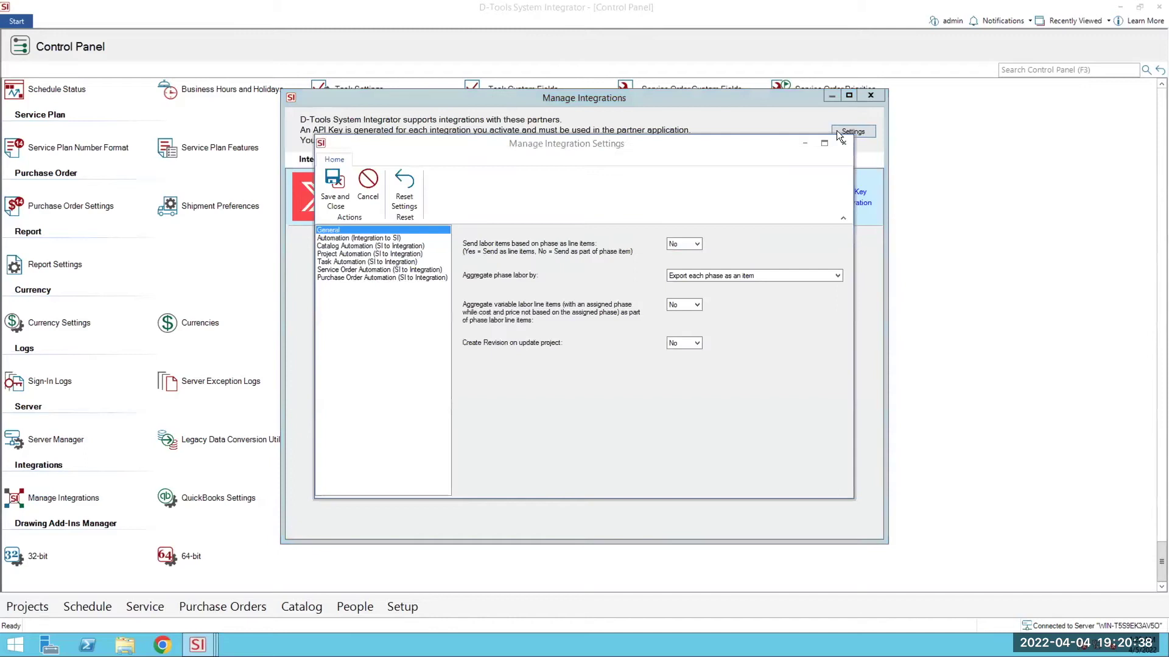
pyautogui.click(332, 248)
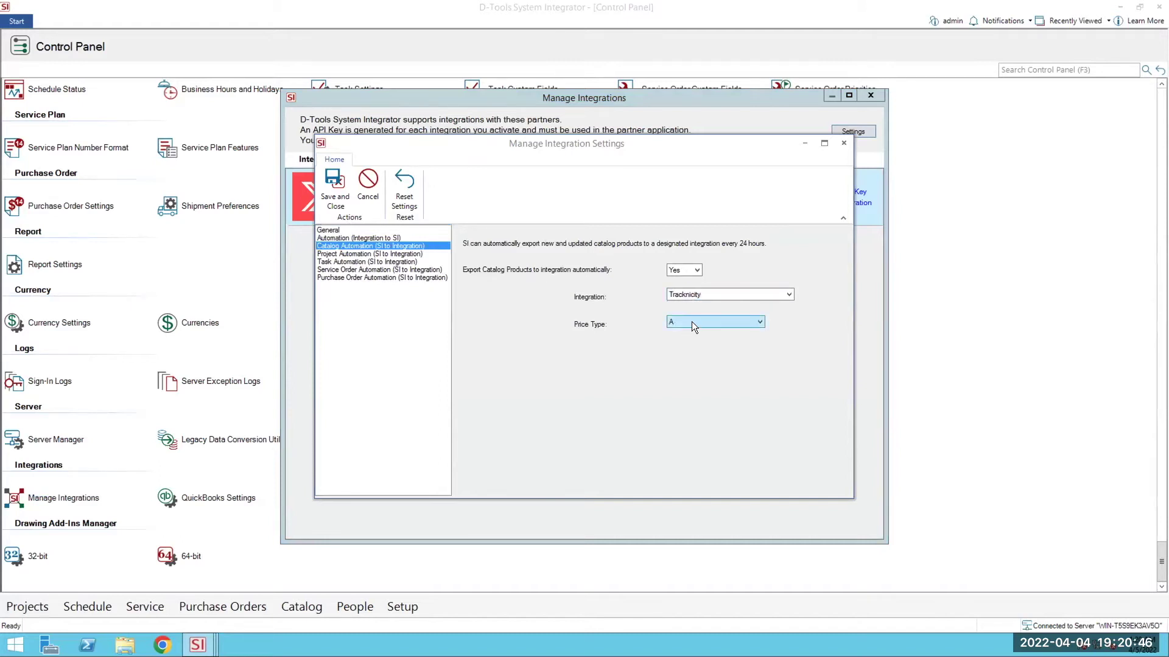
pyautogui.click(356, 255)
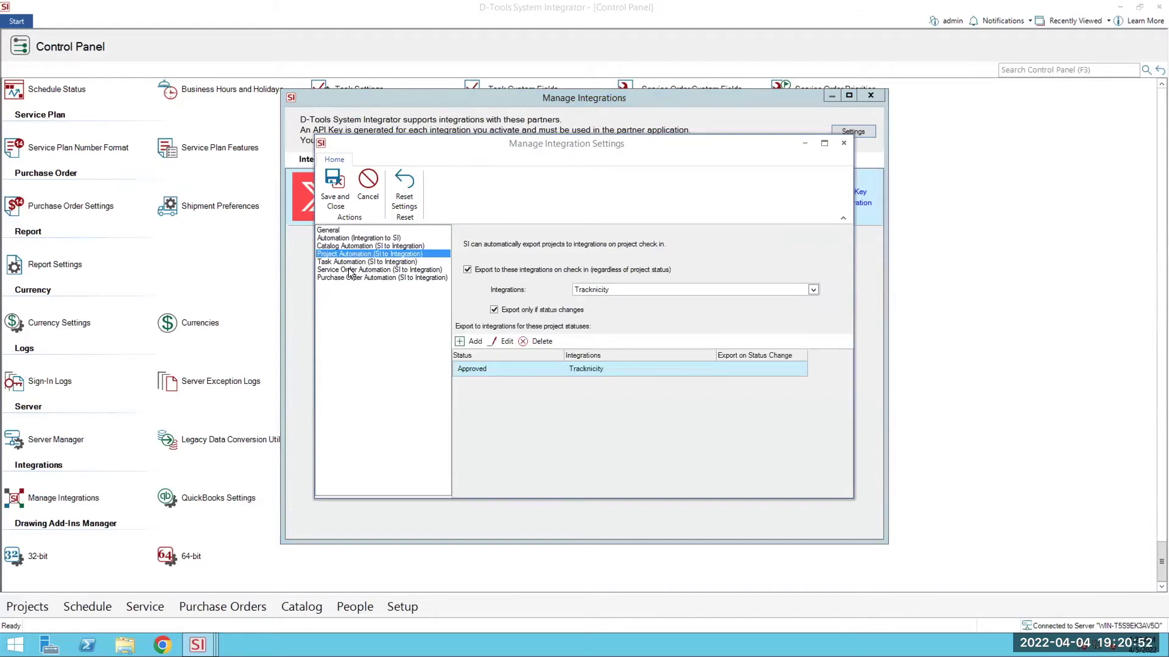
pyautogui.click(337, 279)
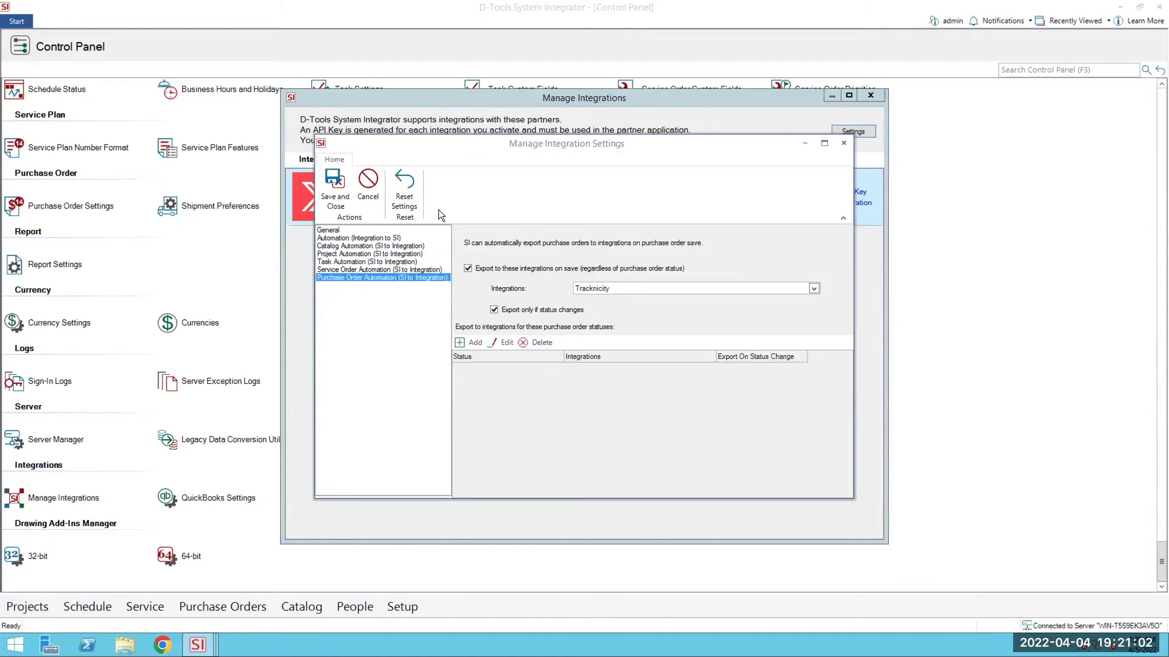
pyautogui.click(844, 141)
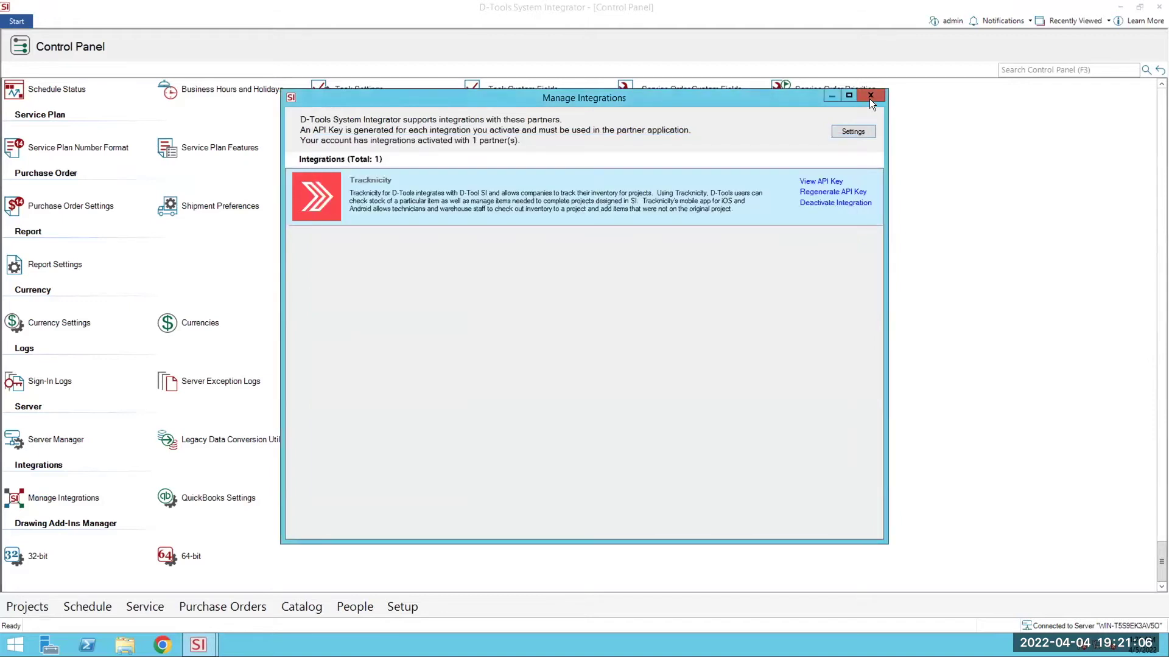
pyautogui.click(869, 98)
# Step: Open the Doe Auditorium project for editing and decline updating its item order fields from purchase orders
pyautogui.click(38, 607)
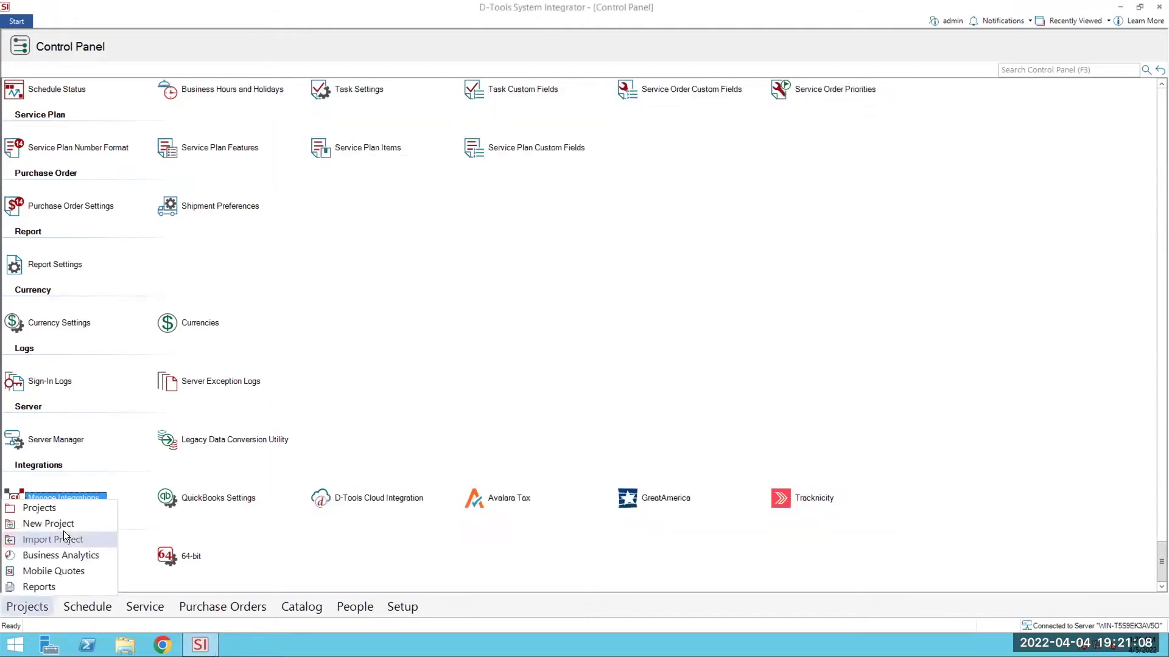
pyautogui.click(61, 508)
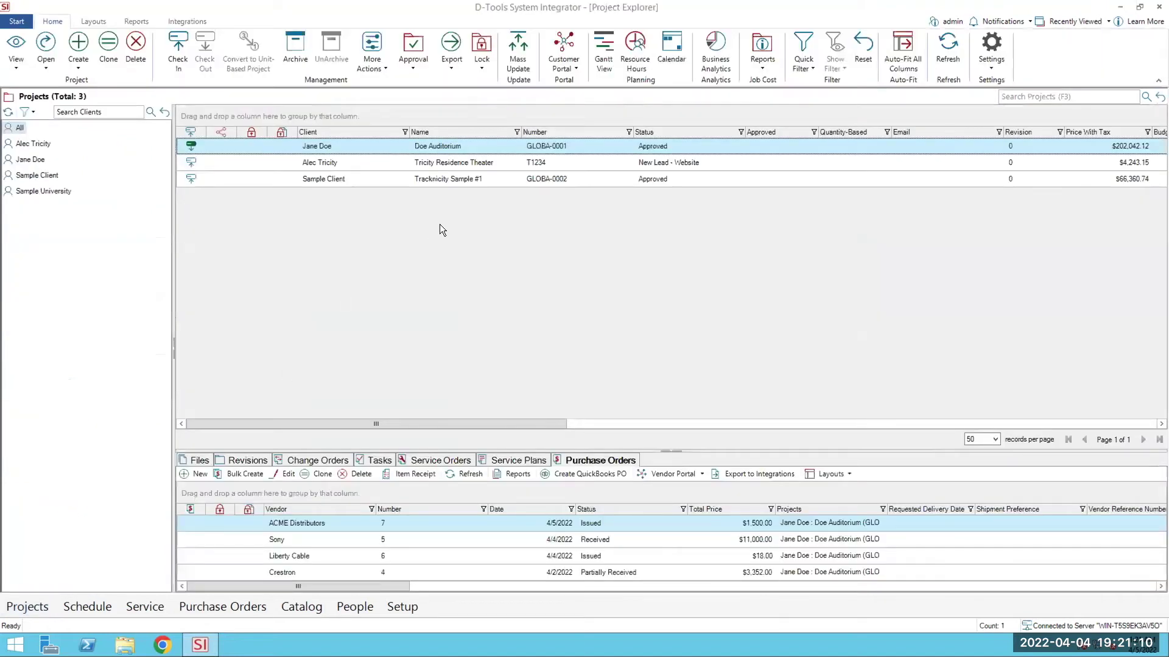
pyautogui.doubleClick(451, 149)
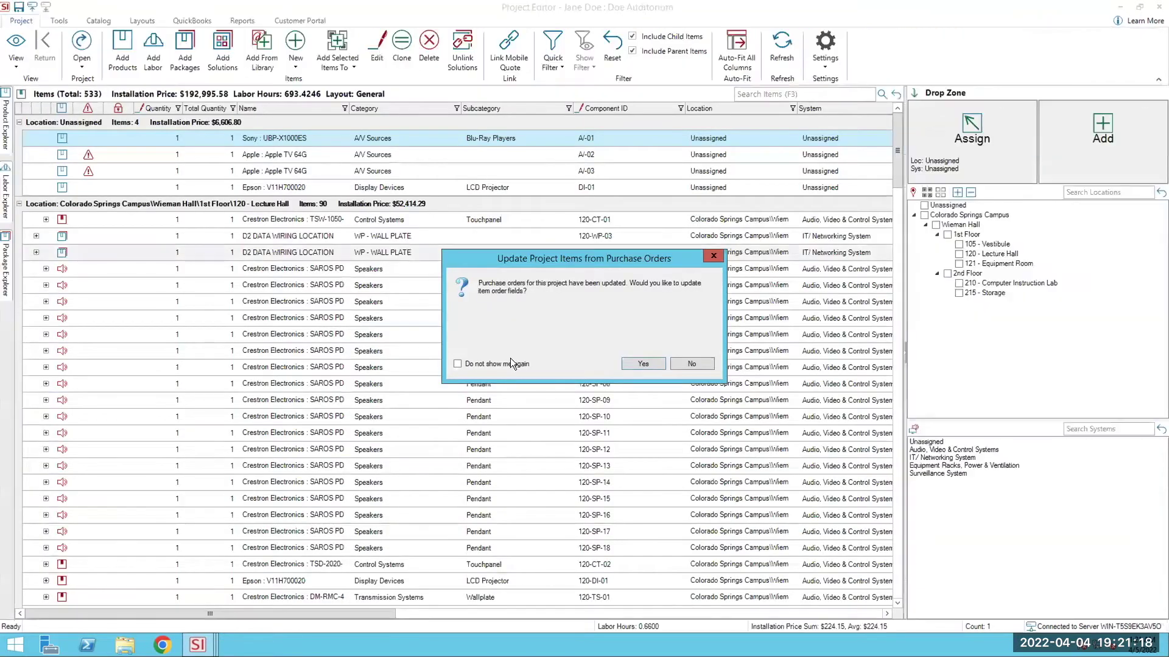
pyautogui.click(706, 364)
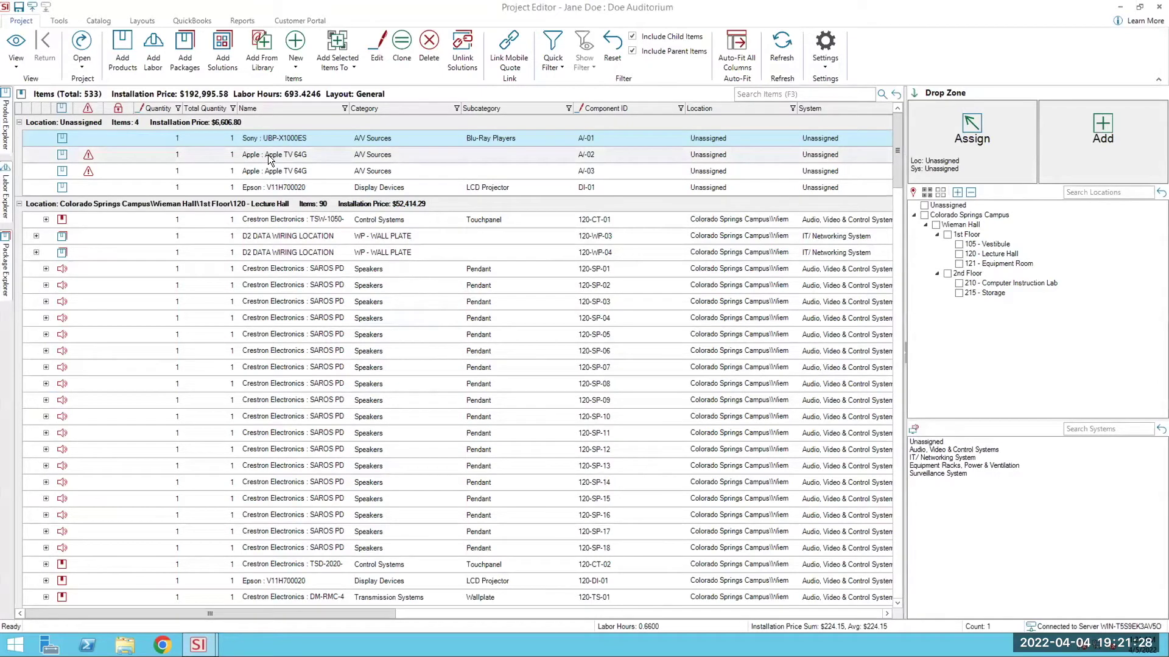
# Step: Check the Tracknicity inventory for the unassigned Apple TV 64G item with component ID A/-02
pyautogui.click(246, 156)
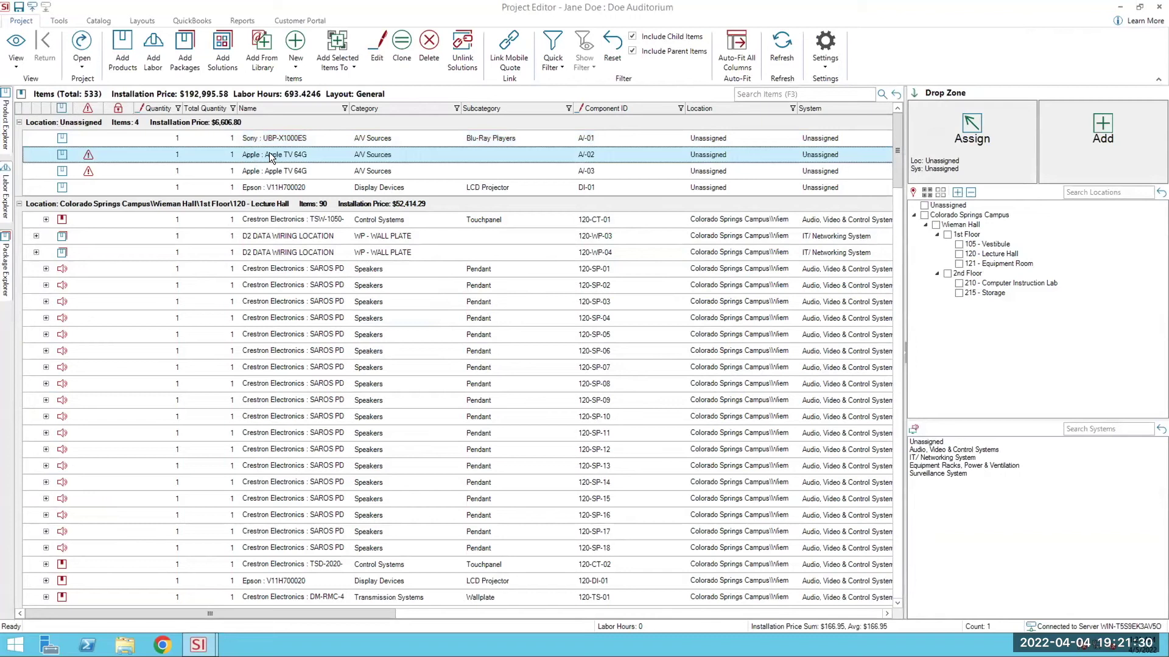
pyautogui.click(56, 17)
pyautogui.click(567, 66)
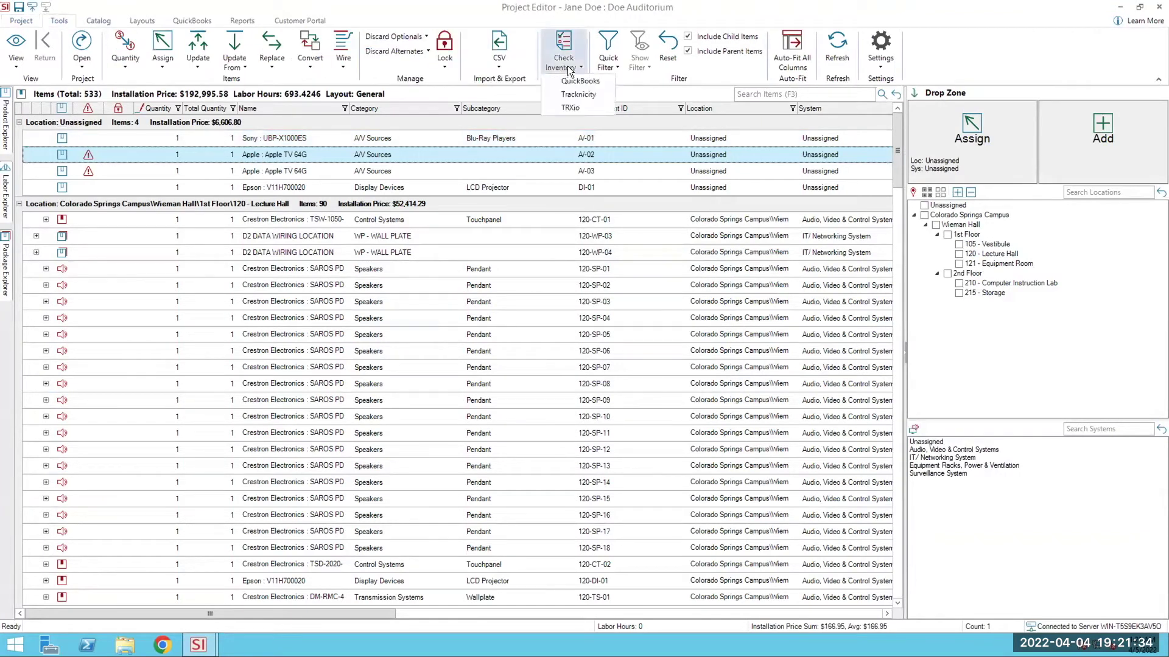
pyautogui.click(568, 94)
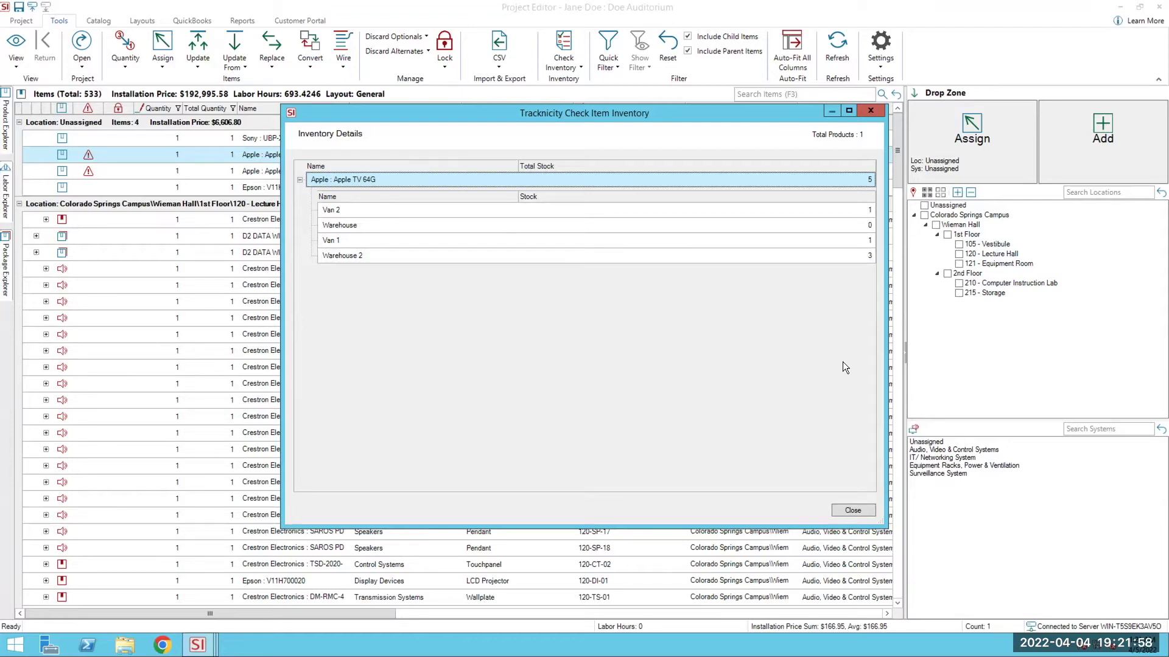
pyautogui.click(851, 511)
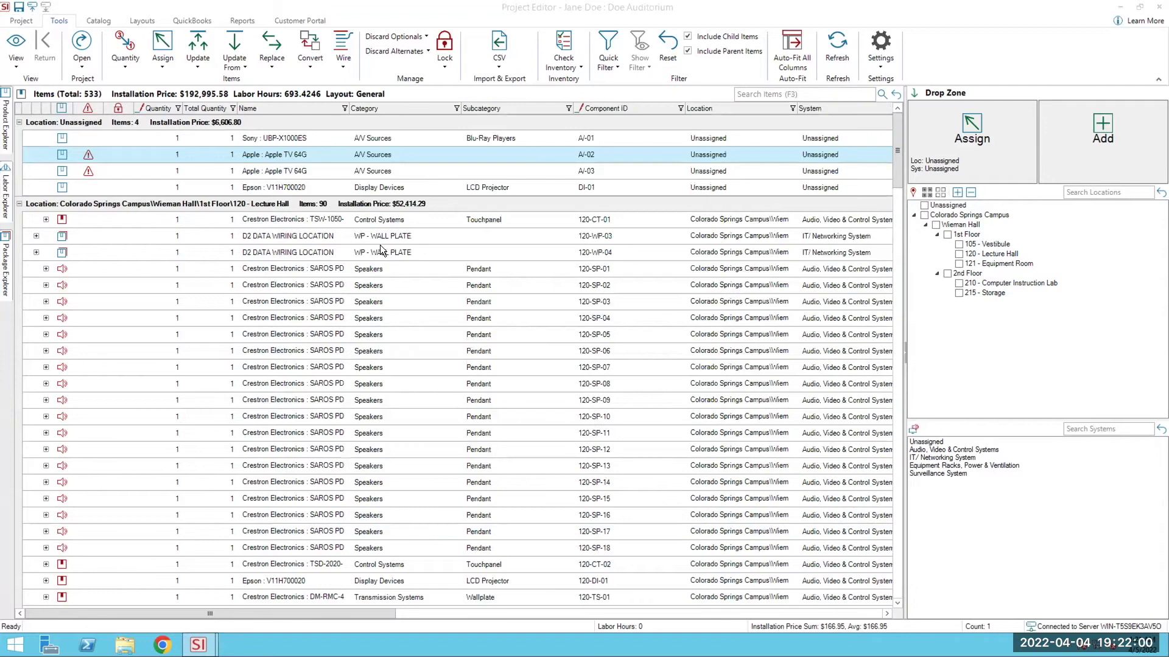
# Step: Check the Tracknicity stock of the Crestron SAROS PD8T-W-T-EACH speaker 120-SP-01, and close the project editor
pyautogui.click(277, 270)
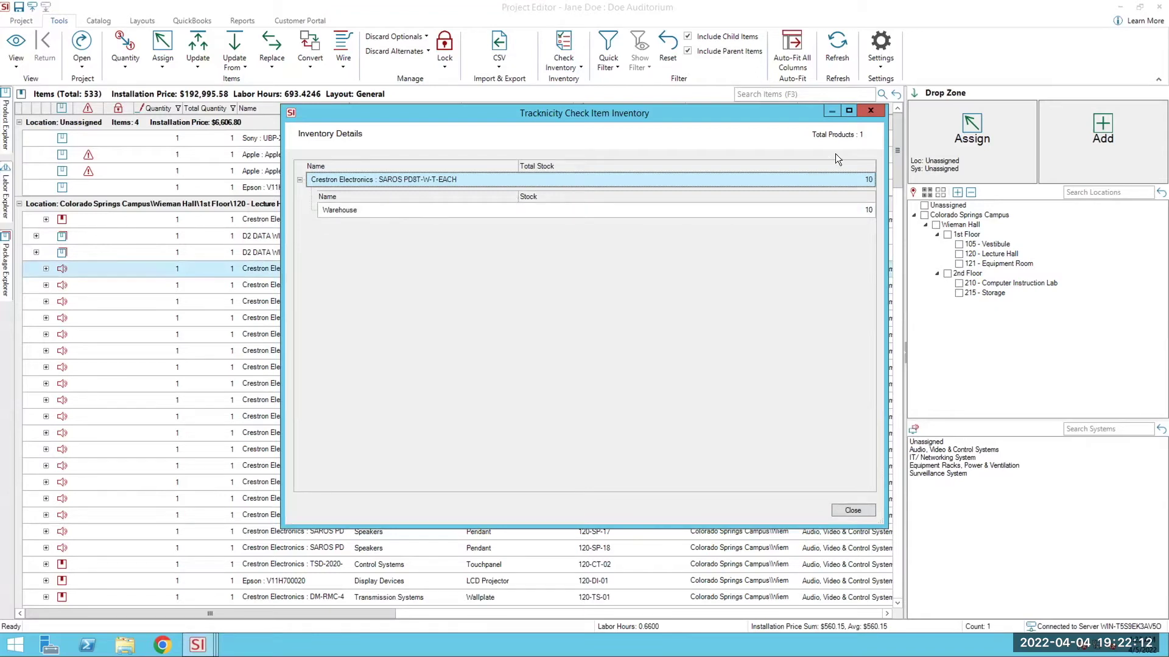
pyautogui.click(869, 109)
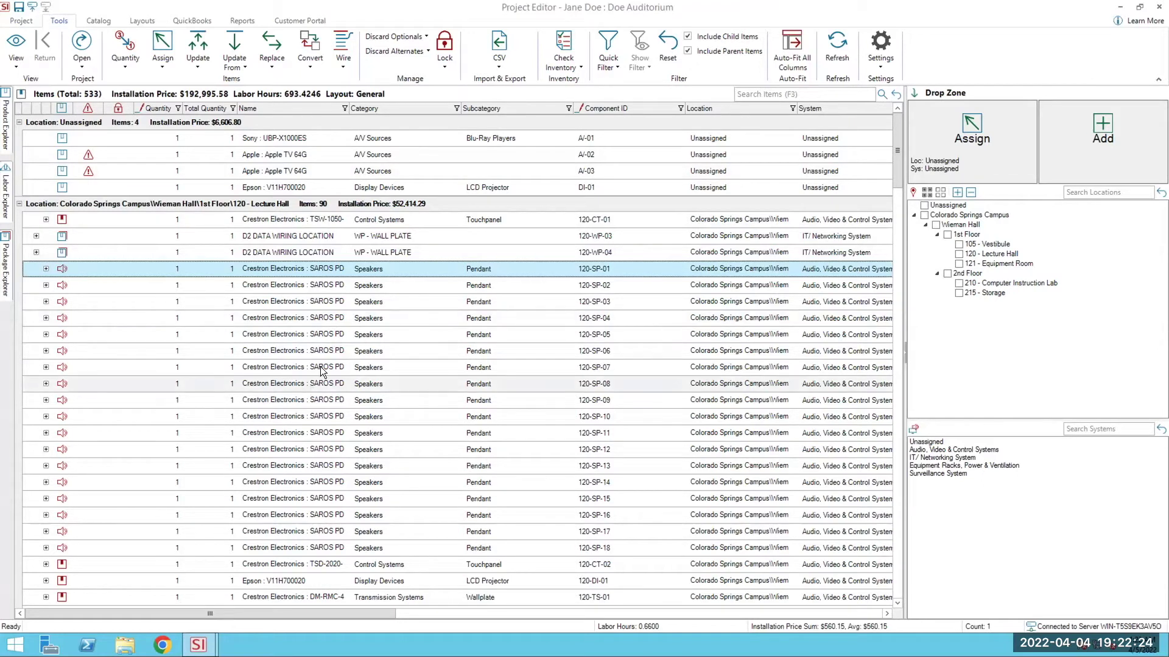
pyautogui.click(1157, 8)
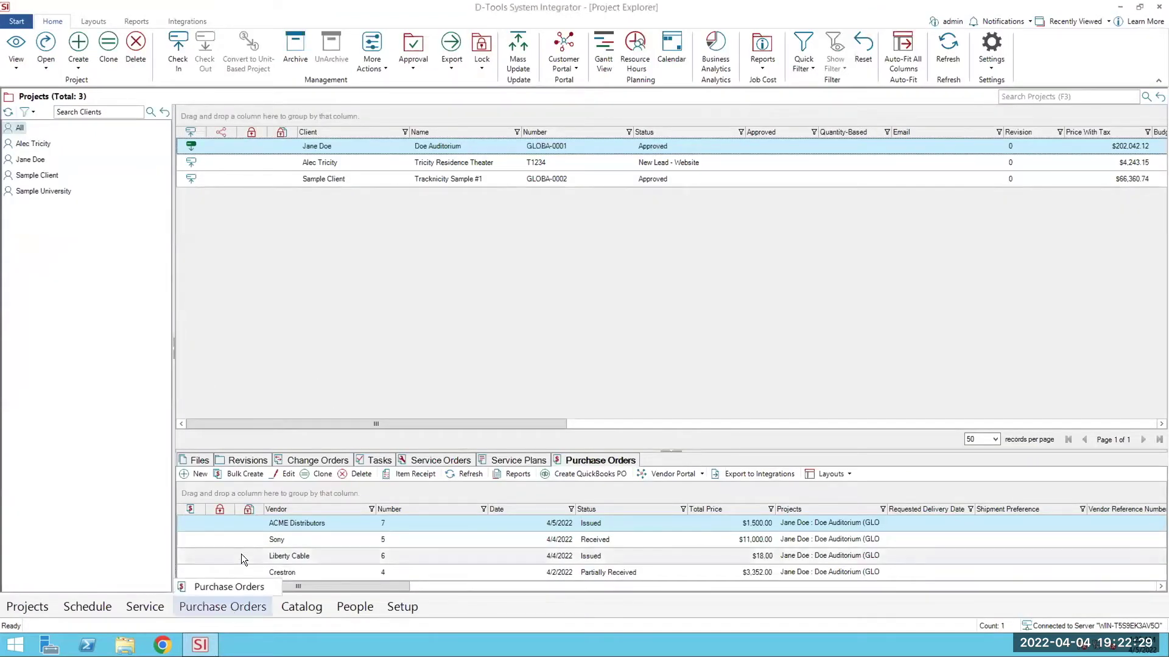
# Step: Create a new purchase order for the vendor Sony with the status Issued
pyautogui.click(225, 588)
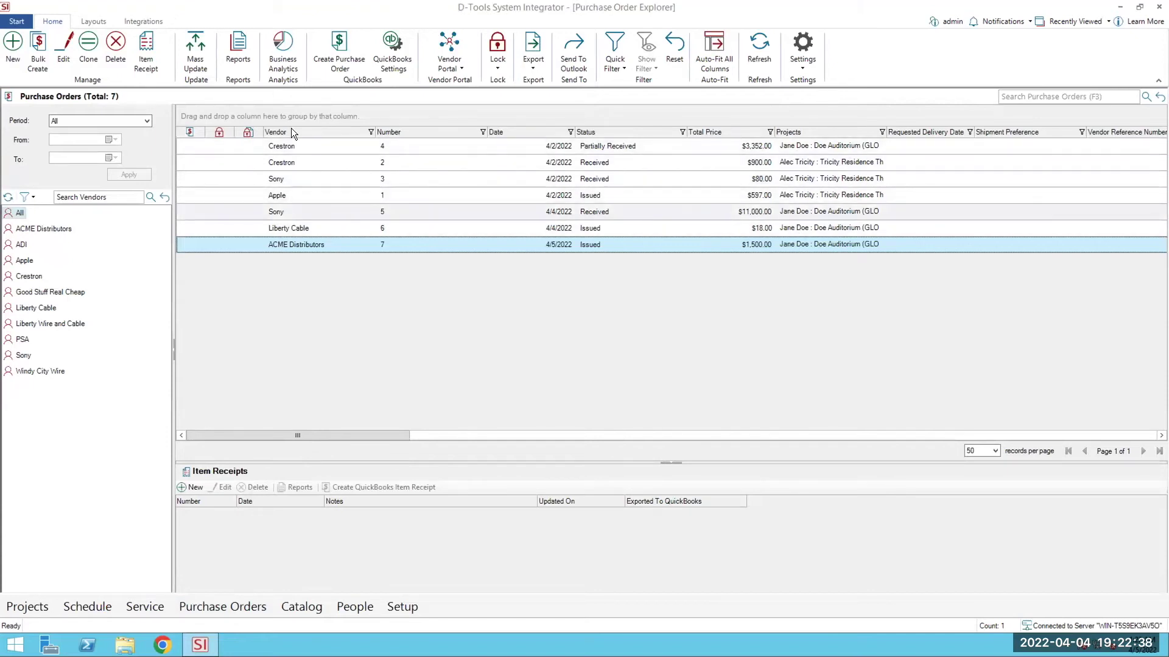
pyautogui.click(13, 44)
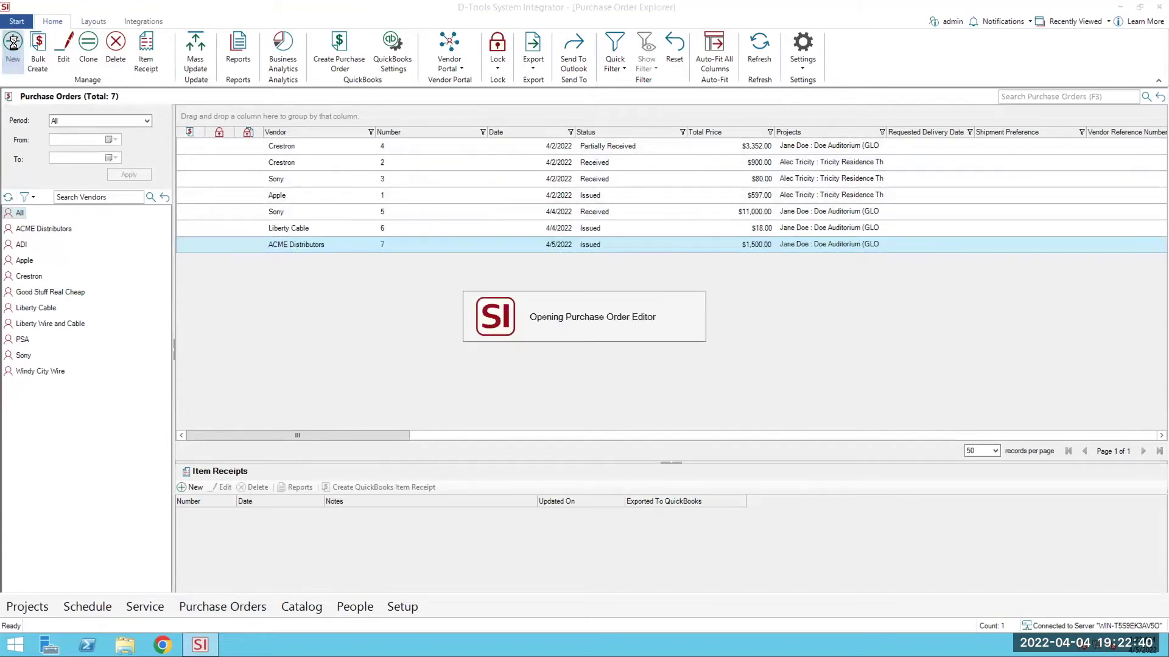
pyautogui.click(371, 225)
pyautogui.click(498, 226)
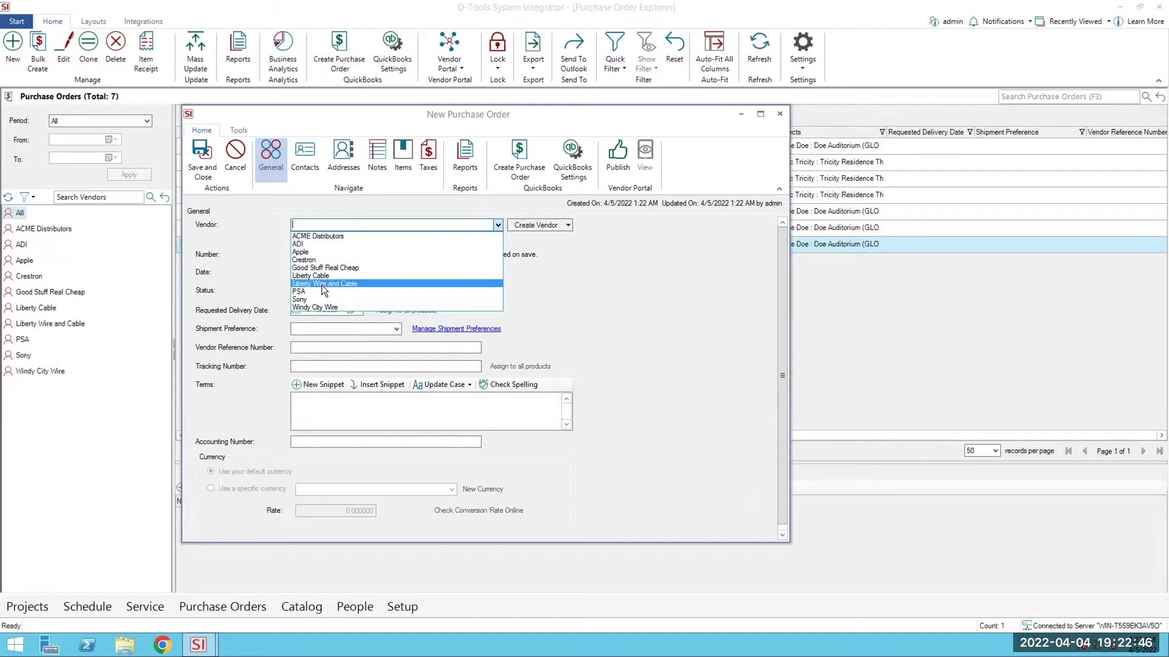
pyautogui.click(312, 300)
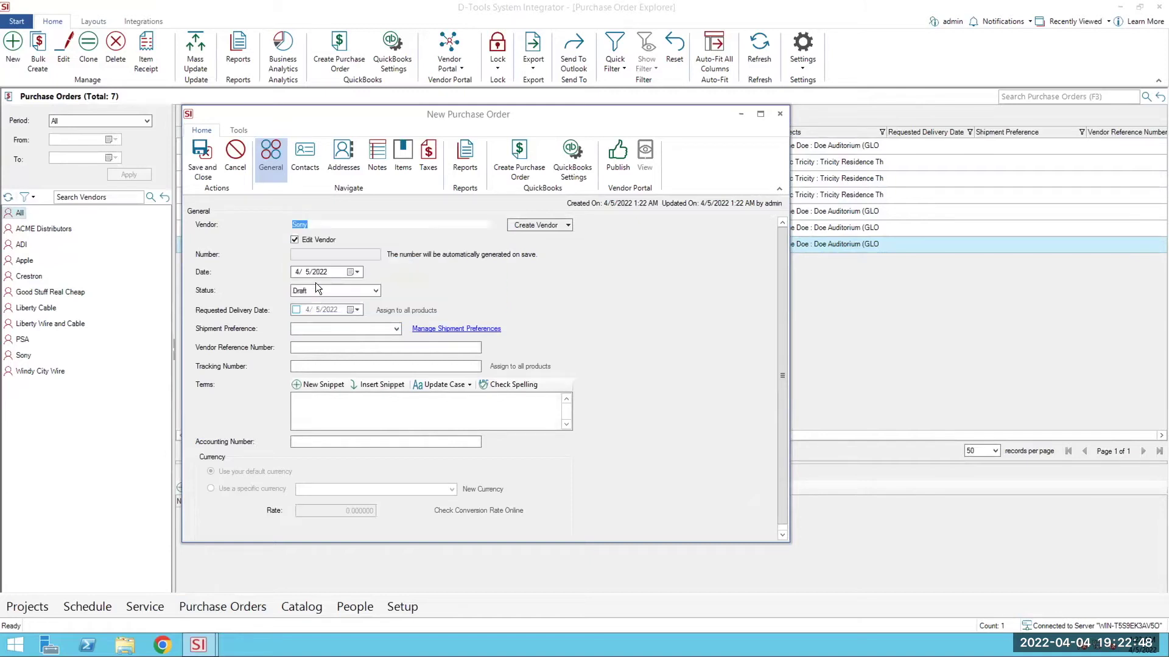
pyautogui.click(327, 290)
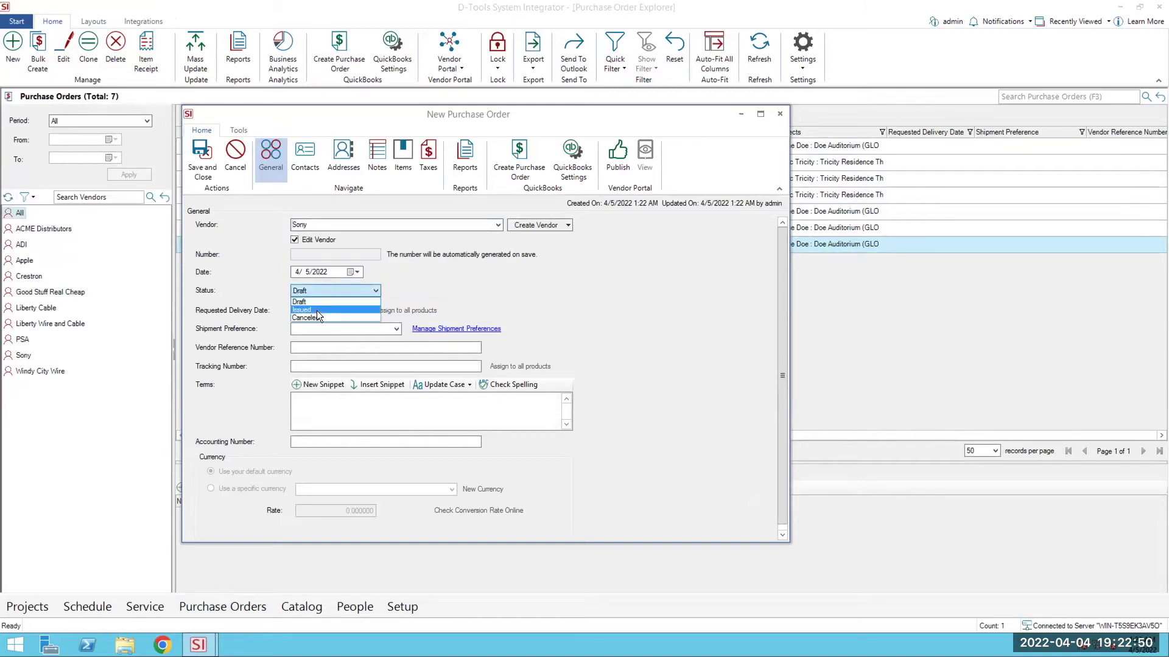
pyautogui.click(317, 310)
# Step: Open the summarized items of the Doe Auditorium project for adding to the purchase order, checking the project in
pyautogui.click(402, 161)
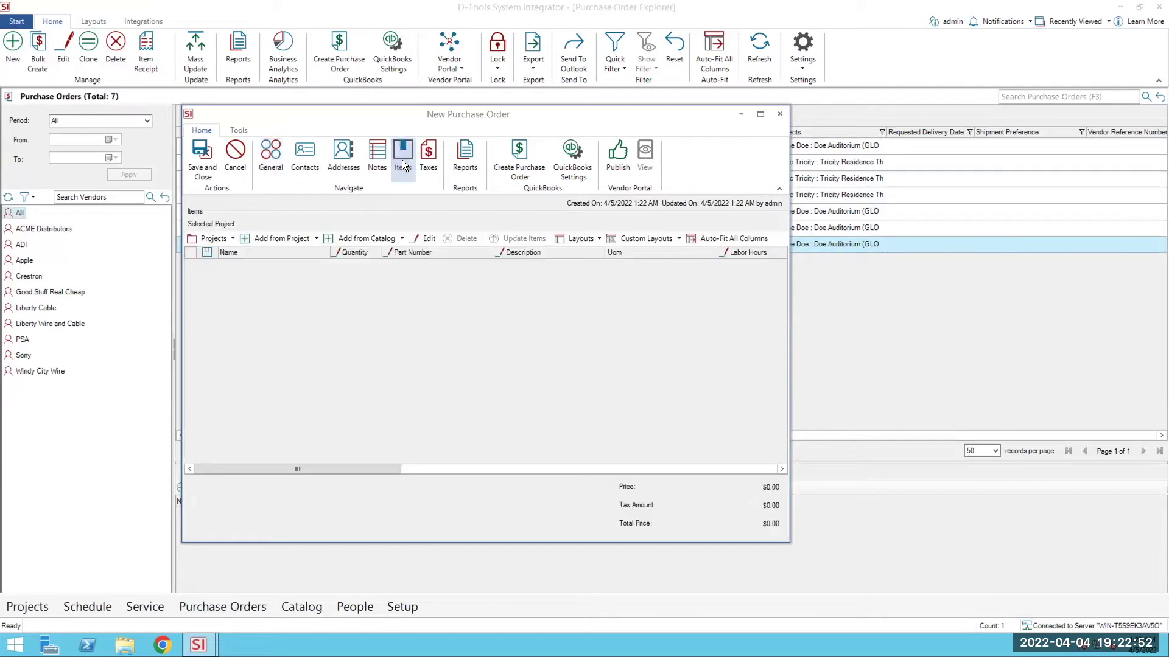
pyautogui.click(283, 240)
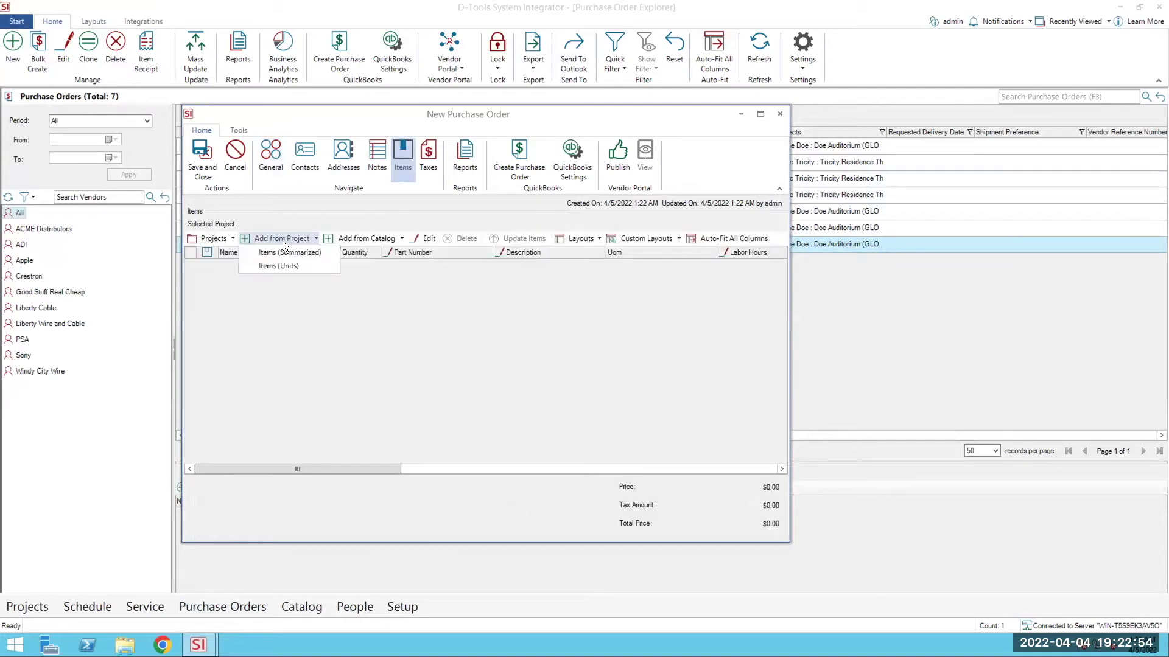
pyautogui.click(279, 252)
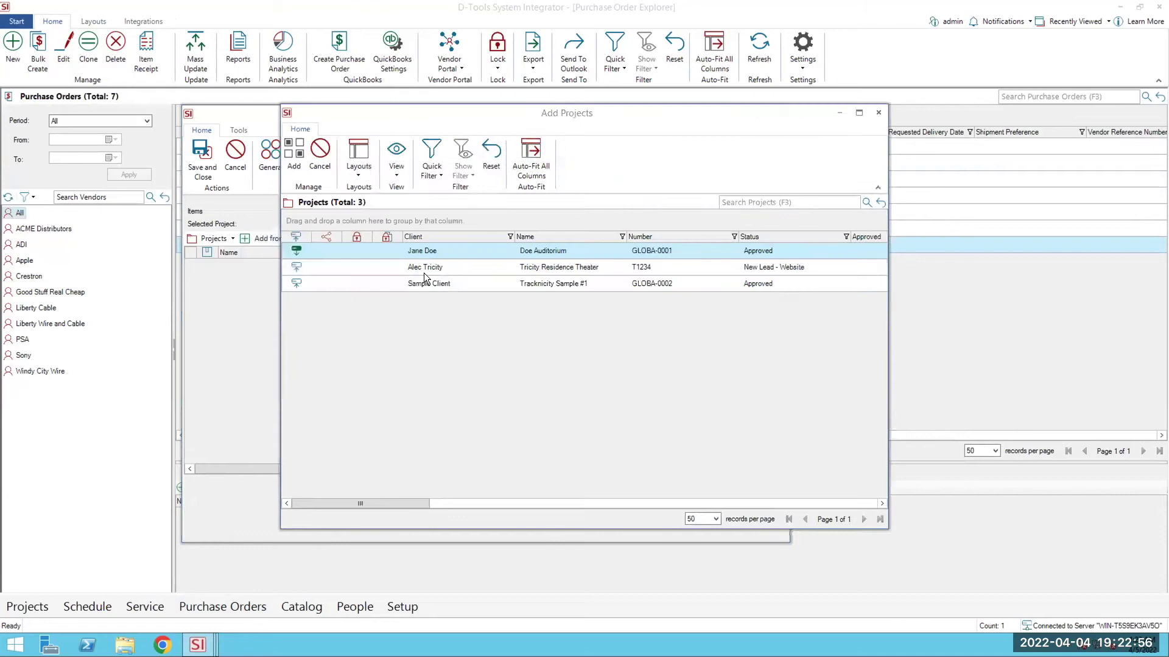
pyautogui.doubleClick(428, 253)
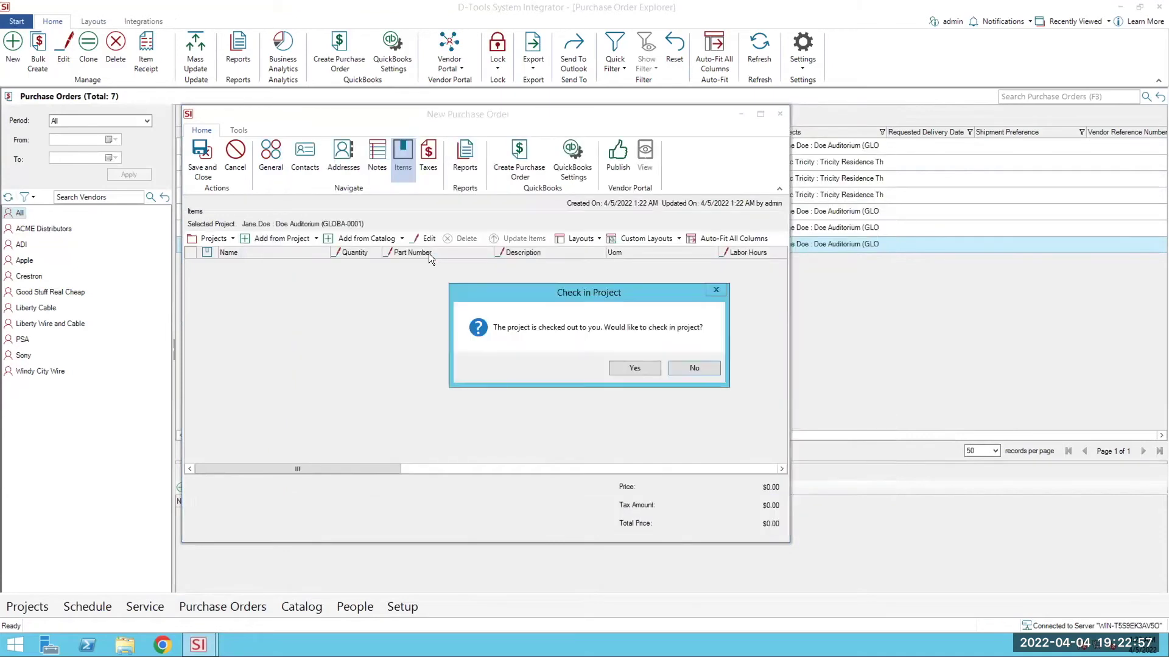
pyautogui.click(633, 370)
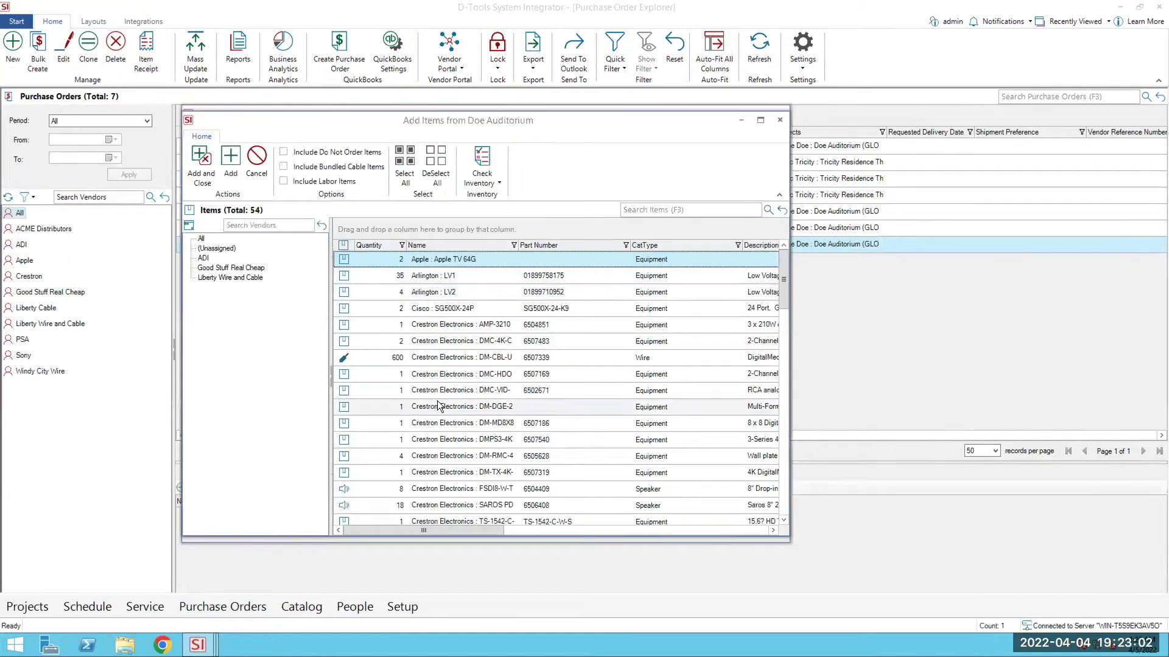
# Step: Add the Crestron Electronics TSD-2020 item, part number 6506962, to the purchase order and save the order
pyautogui.click(781, 355)
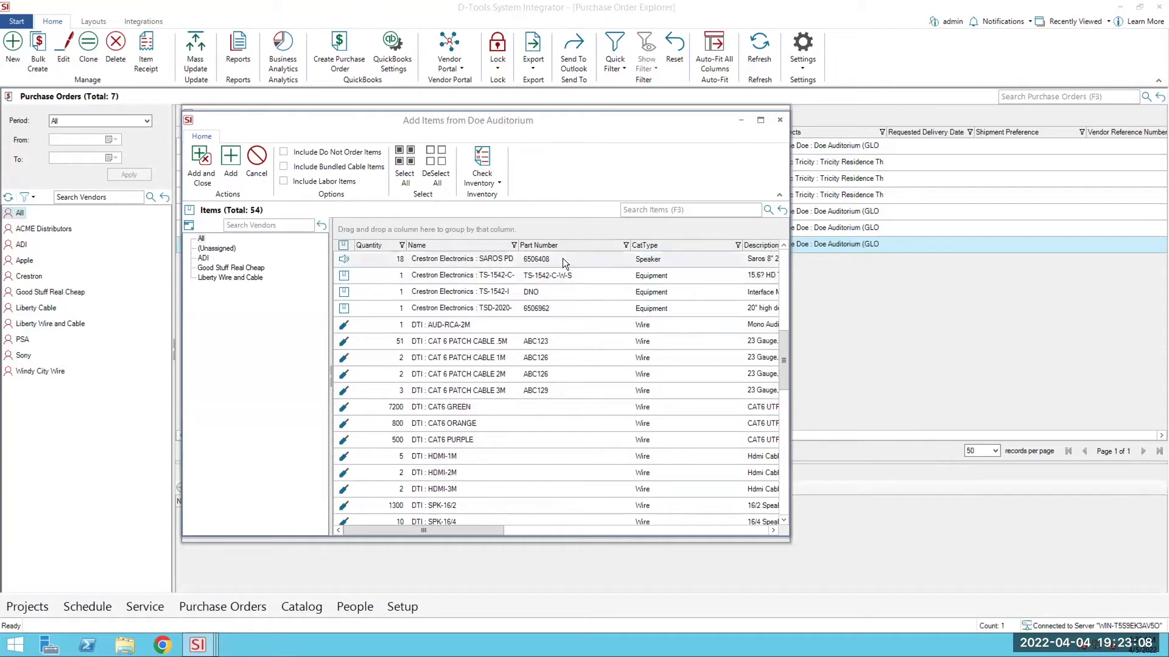
pyautogui.click(540, 307)
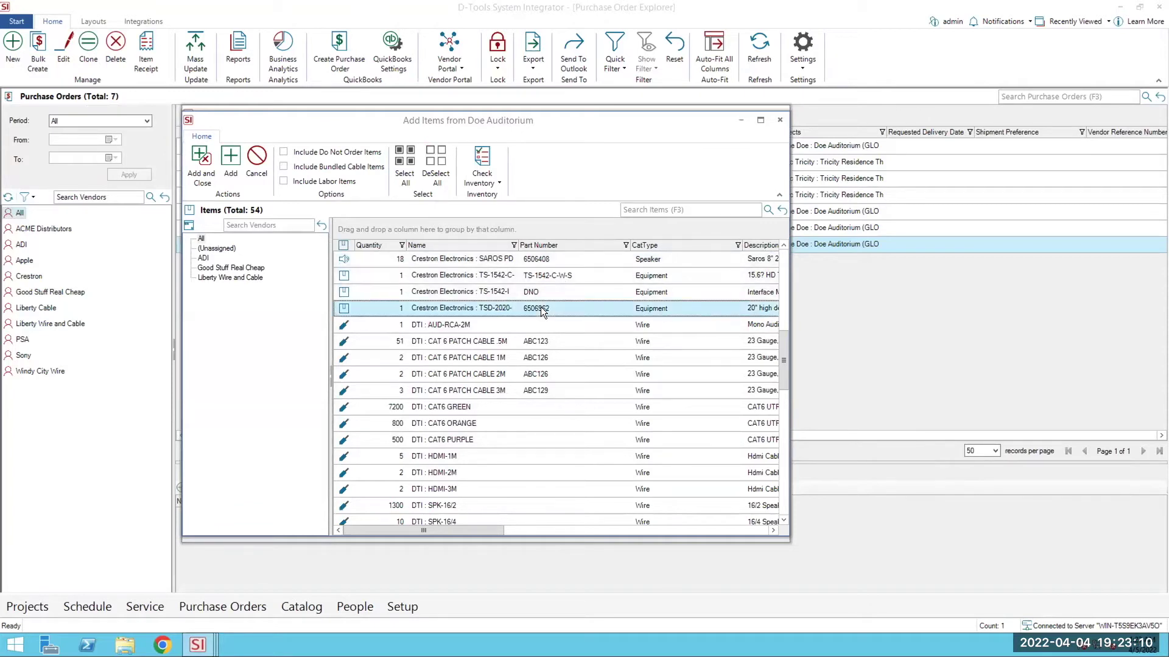
pyautogui.click(200, 163)
pyautogui.click(202, 163)
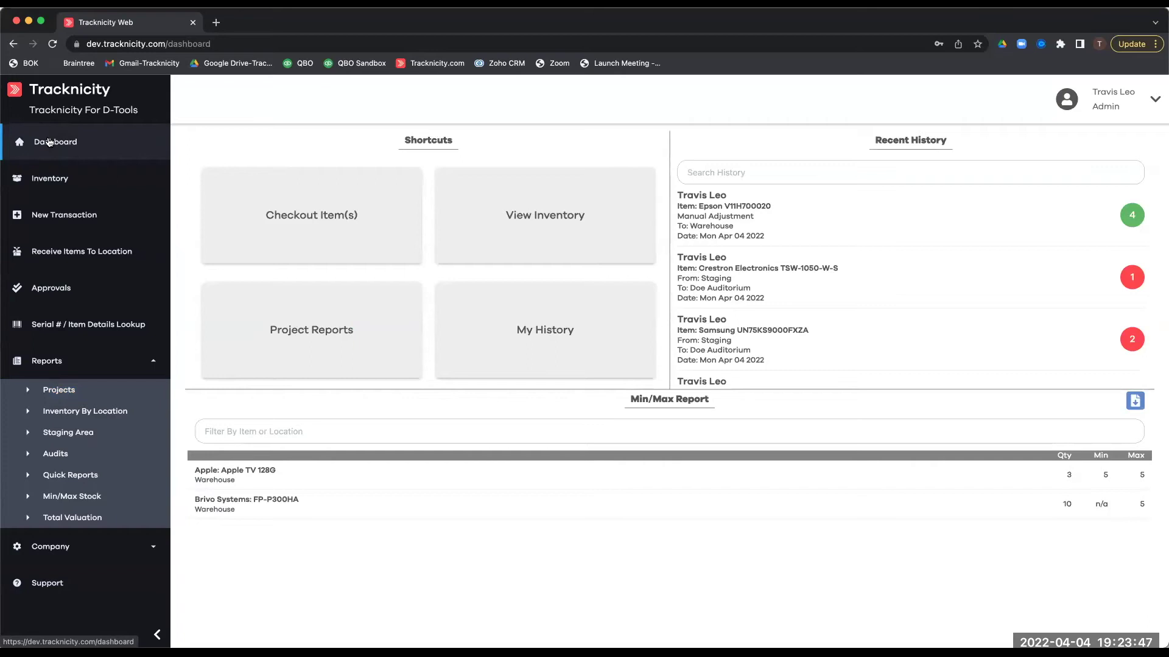
# Step: Start a checkout transaction from the Warehouse location to the client job Doe Auditorium
pyautogui.click(299, 218)
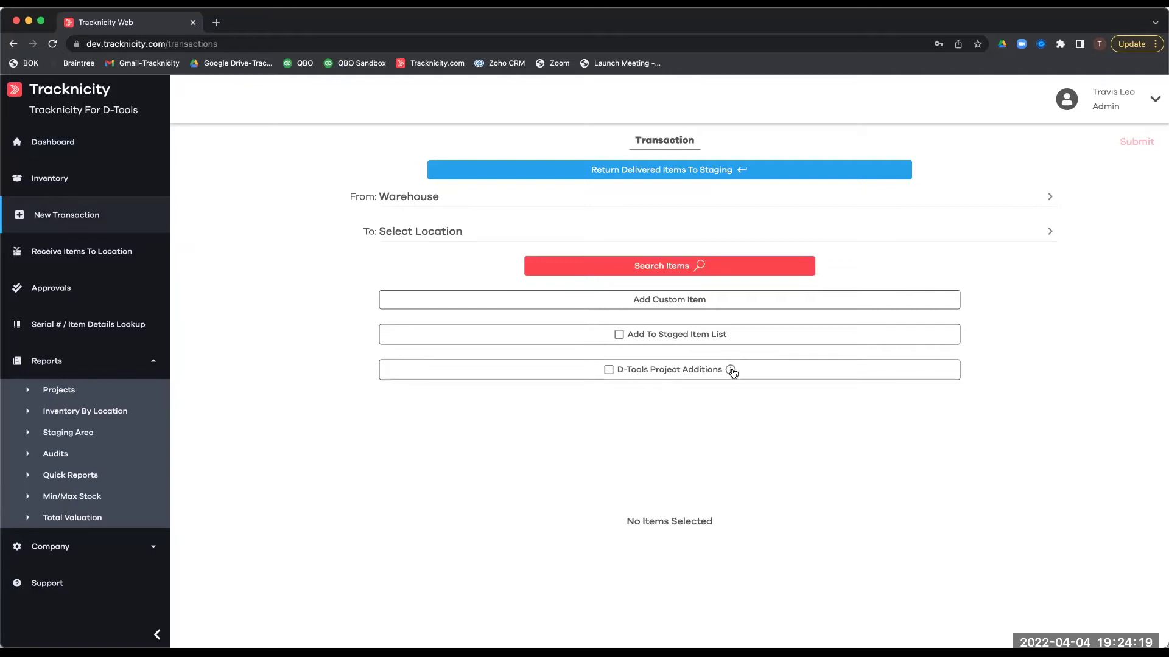
pyautogui.click(406, 196)
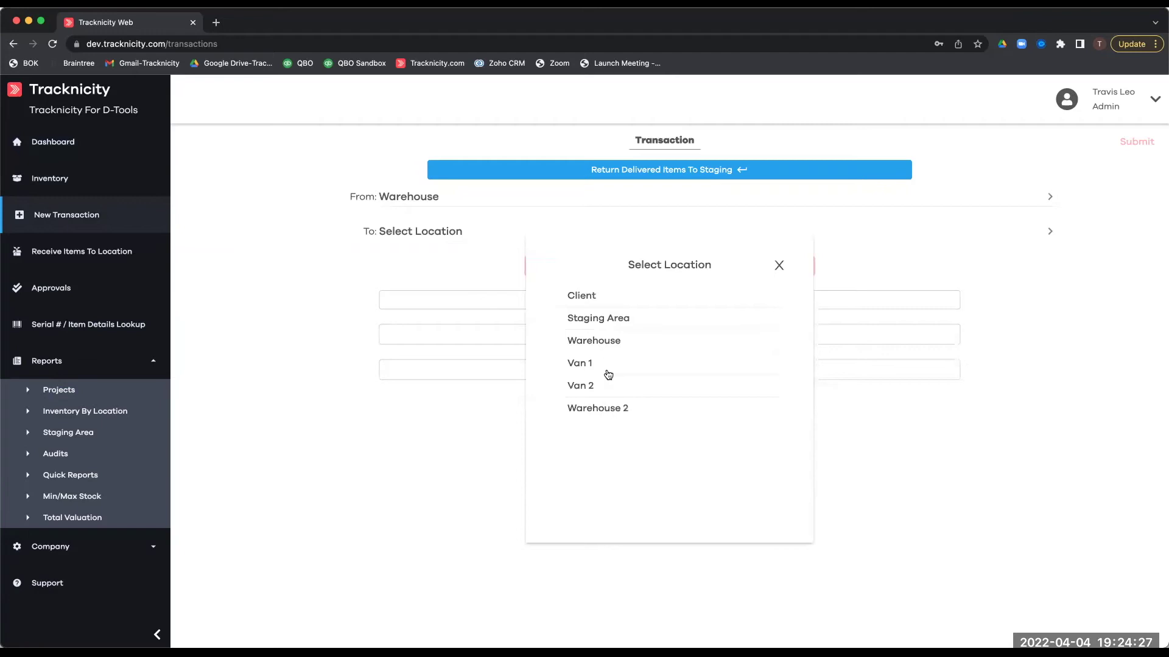
pyautogui.click(780, 266)
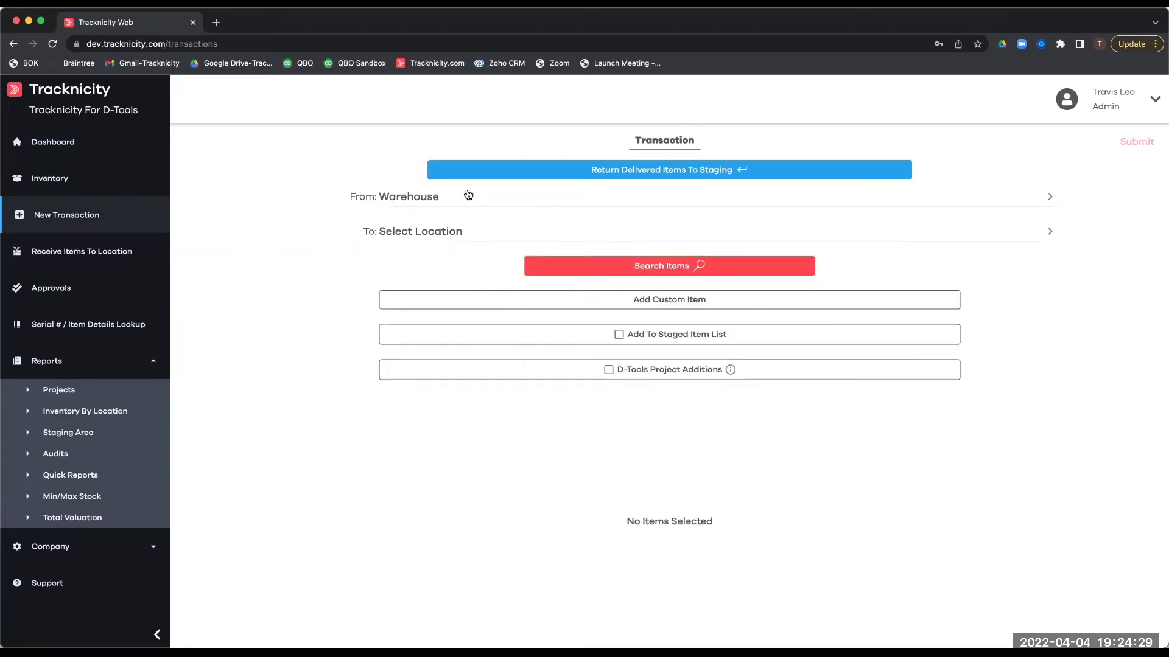
pyautogui.click(401, 234)
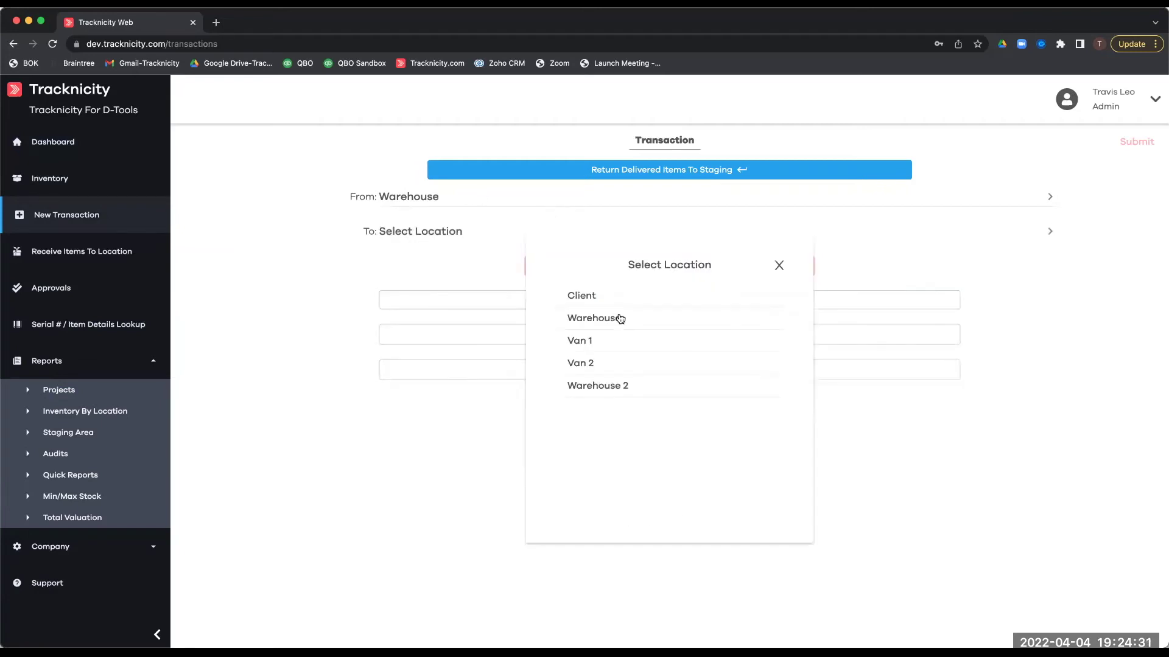
pyautogui.click(587, 299)
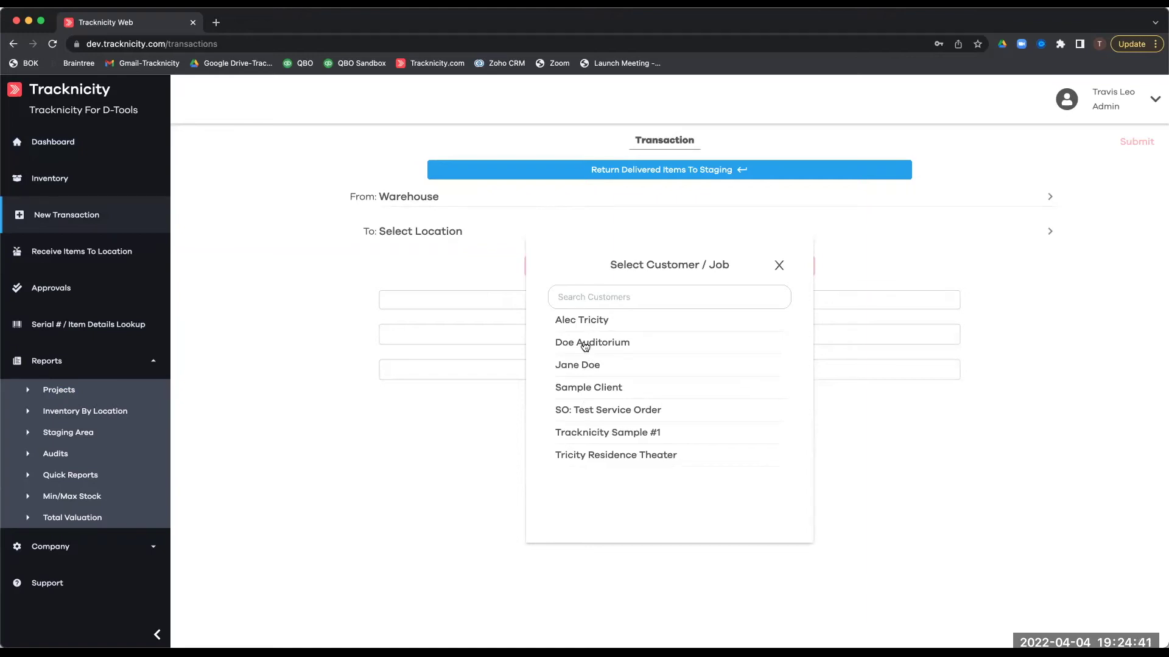
pyautogui.click(585, 343)
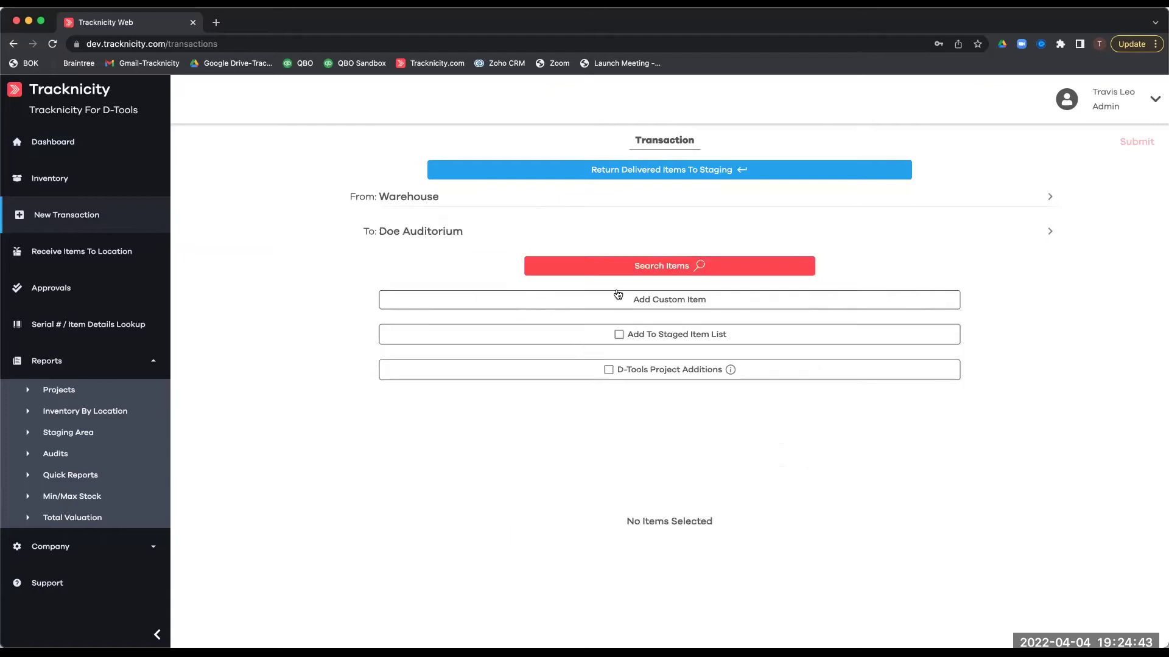
# Step: Add the Screen Innovations (SI) item 5WMEX178PW to the transaction with a quantity of 2
pyautogui.click(649, 269)
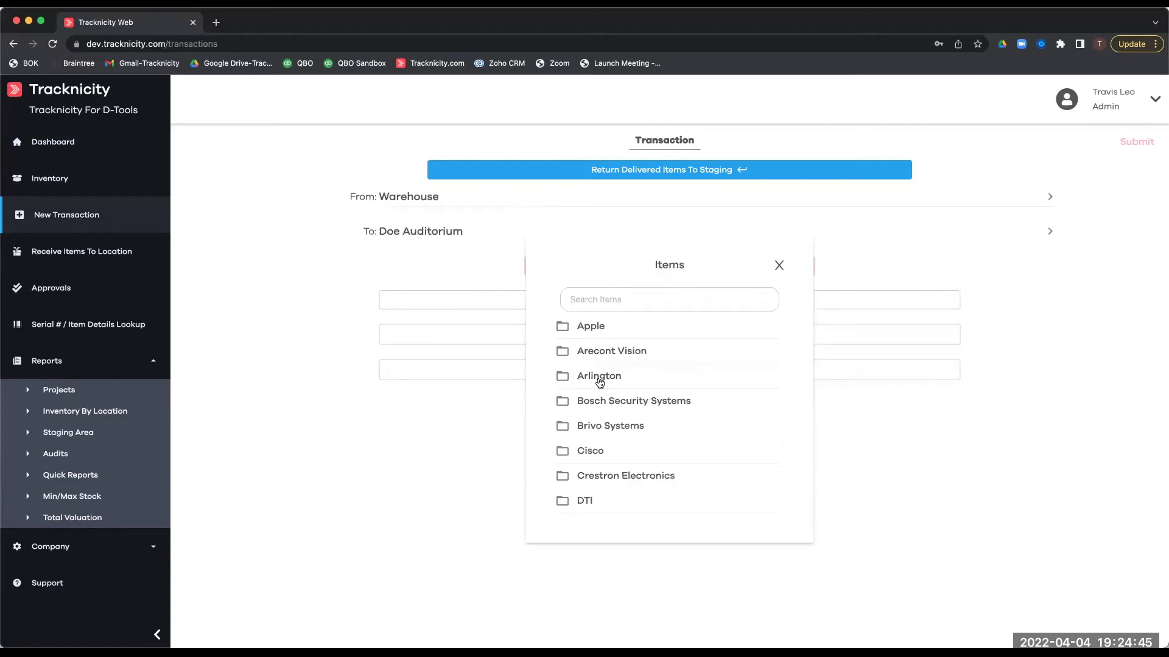
pyautogui.scroll(-4, 599, 382)
pyautogui.scroll(-5, 599, 382)
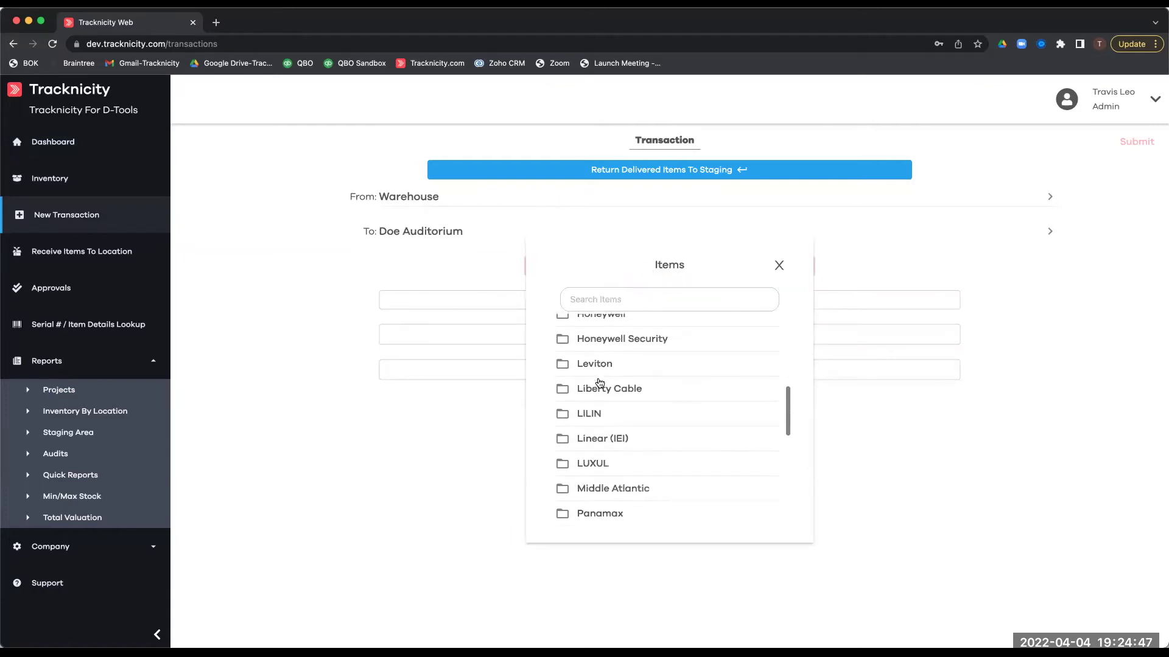
pyautogui.scroll(-3, 600, 382)
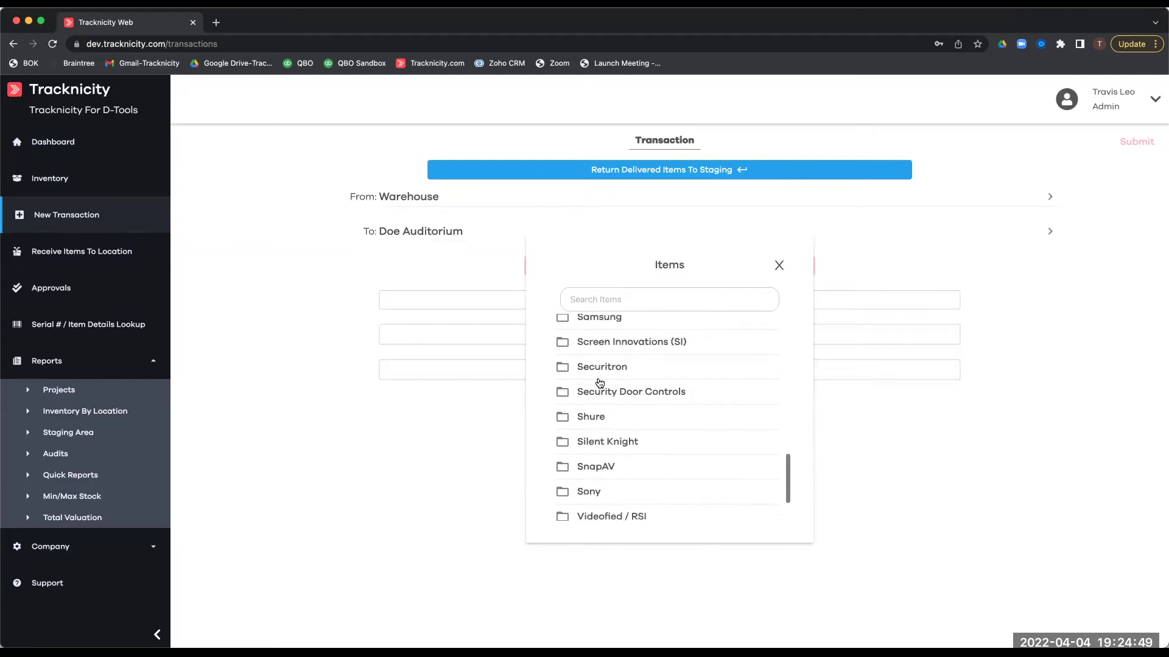
pyautogui.scroll(3, 600, 380)
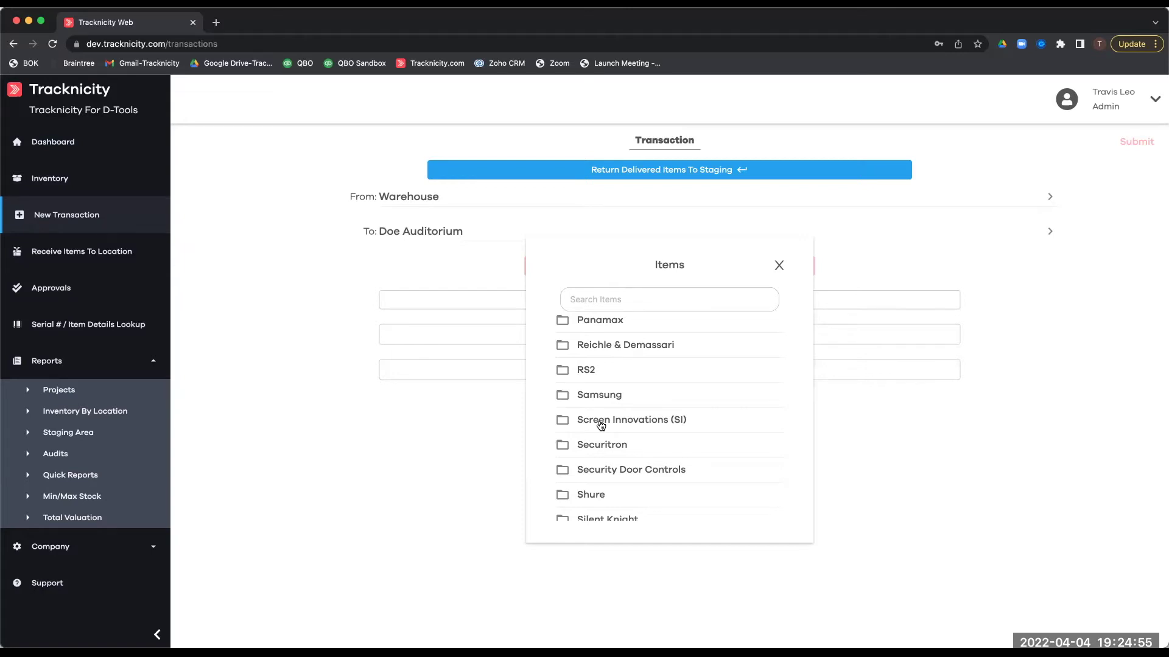
pyautogui.scroll(-1, 599, 451)
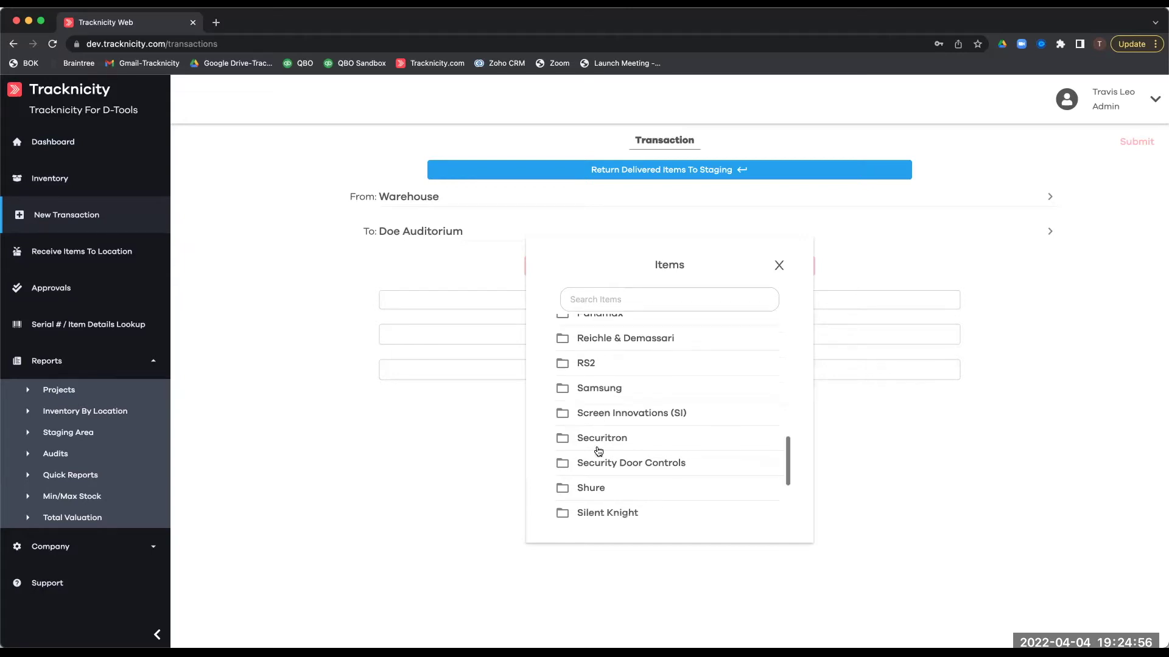
pyautogui.click(597, 414)
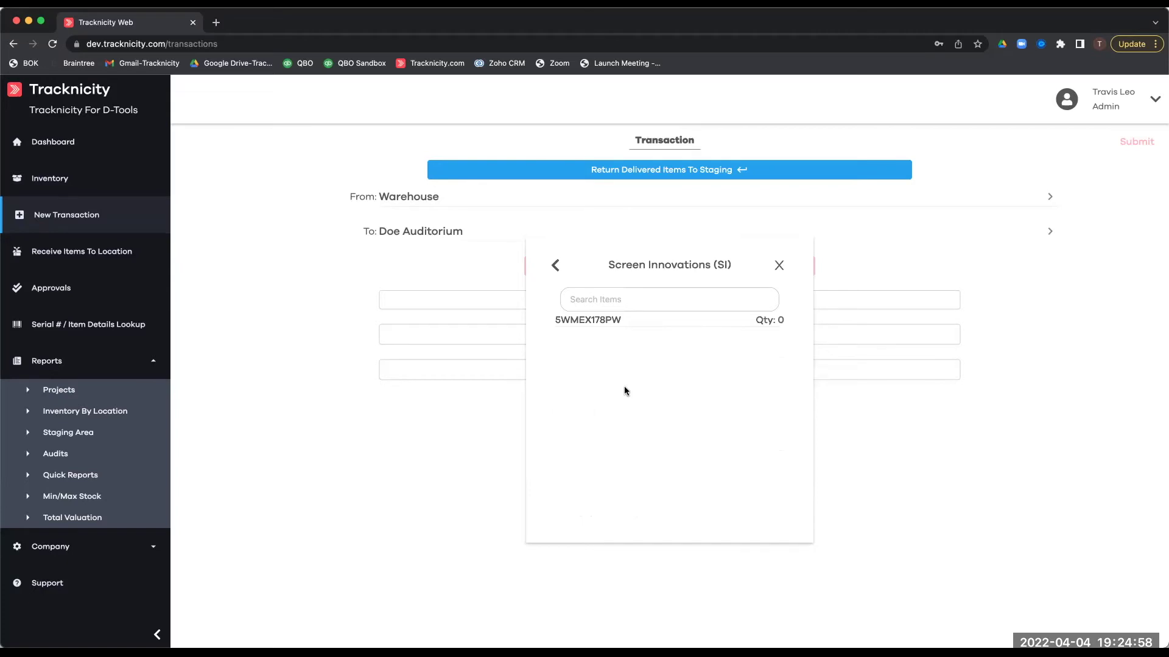
pyautogui.click(614, 321)
pyautogui.click(1141, 407)
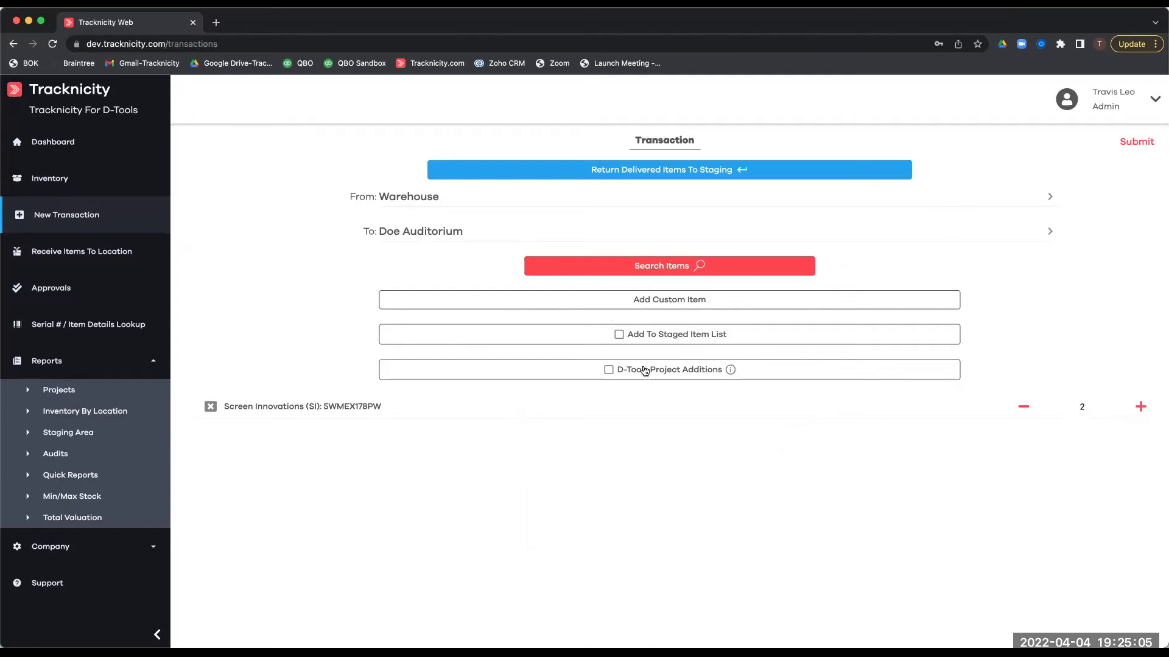
# Step: Submit the transaction with D-Tools Project Additions enabled, and approve its Screen Innovations (SI) 5WMEX178PW request in the approval report
pyautogui.click(608, 373)
pyautogui.click(1136, 143)
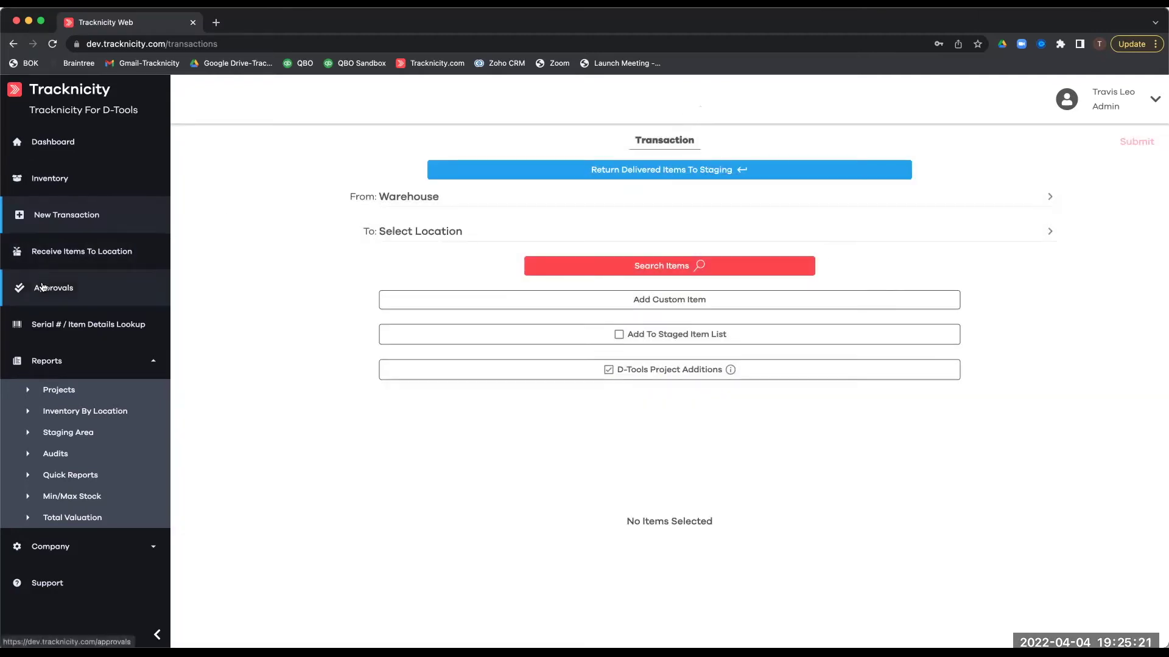
pyautogui.click(42, 287)
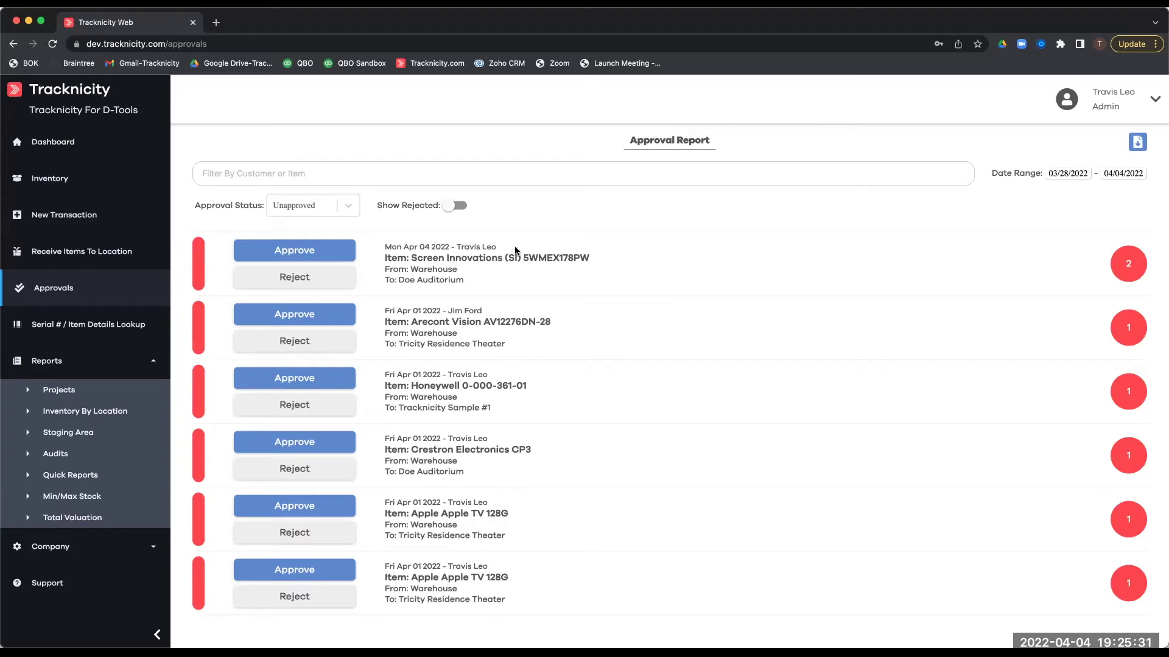
pyautogui.click(306, 256)
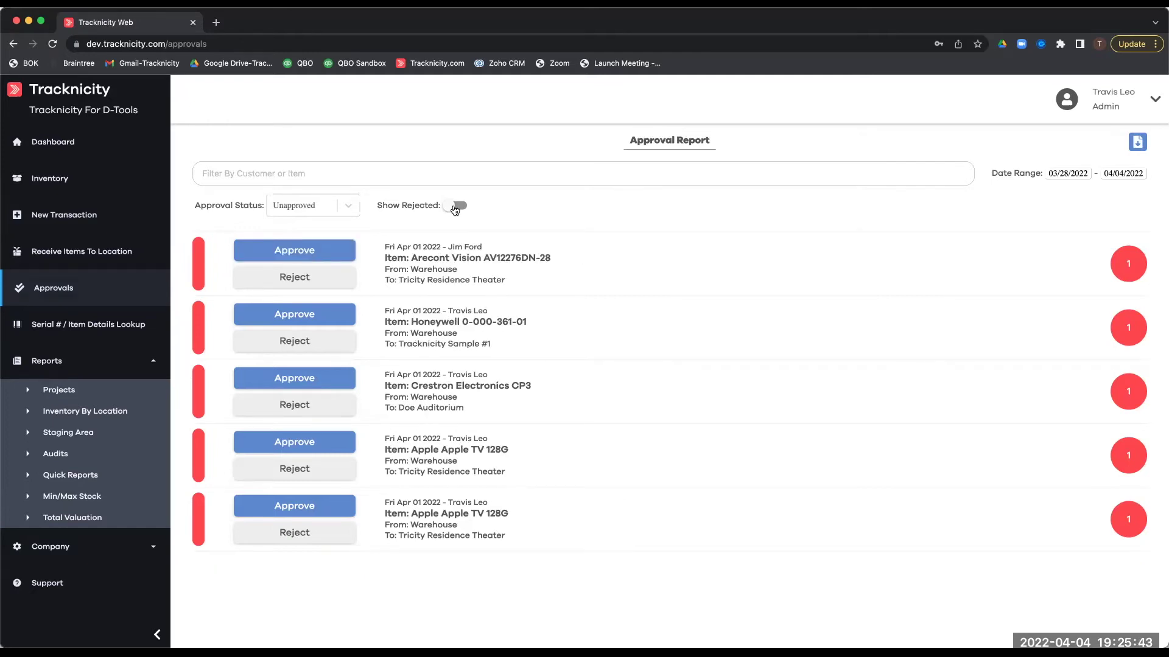
# Step: Look up the Apple TV 64G in the inventory and examine its quantities by location and staging
pyautogui.click(42, 146)
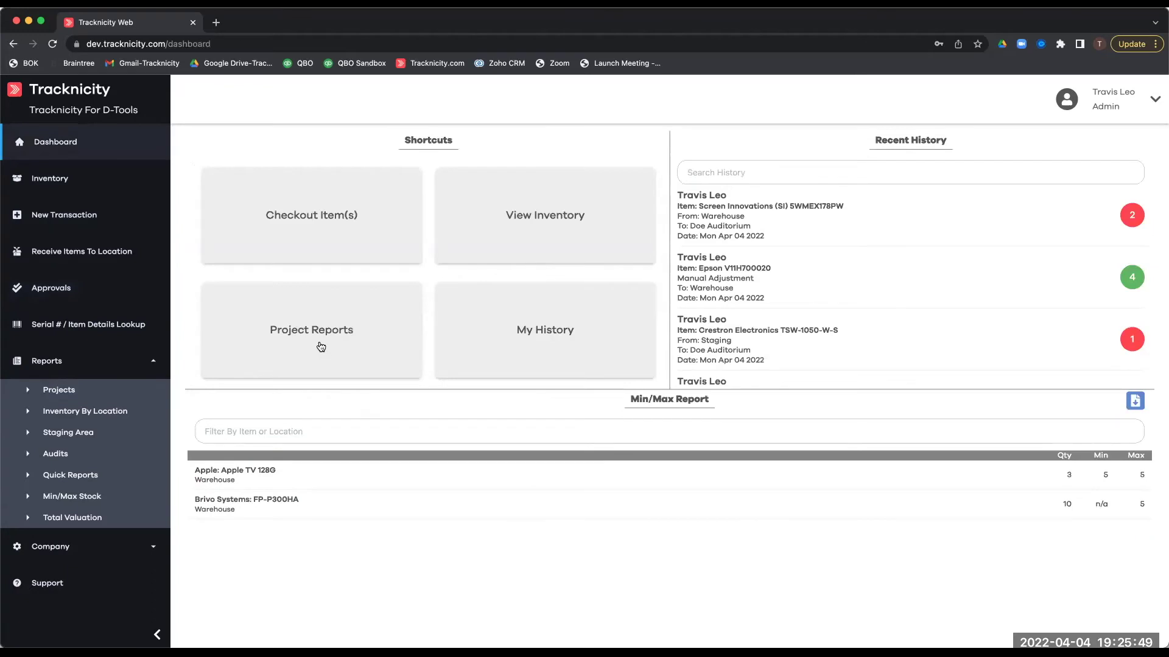
pyautogui.click(565, 220)
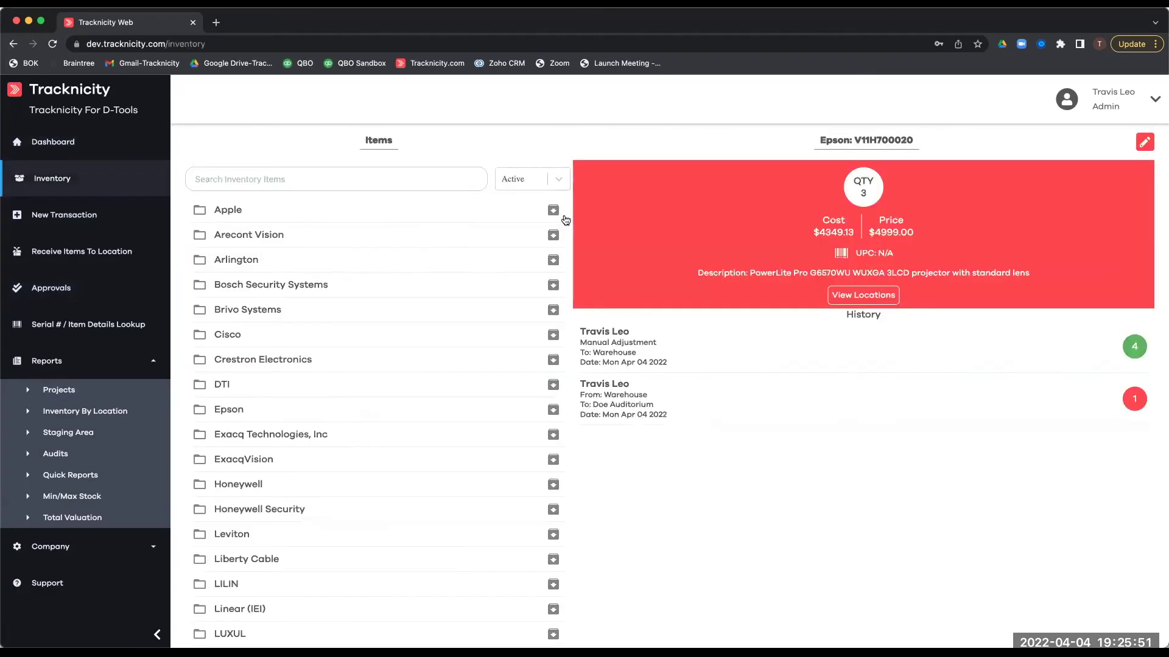
pyautogui.scroll(-5, 335, 295)
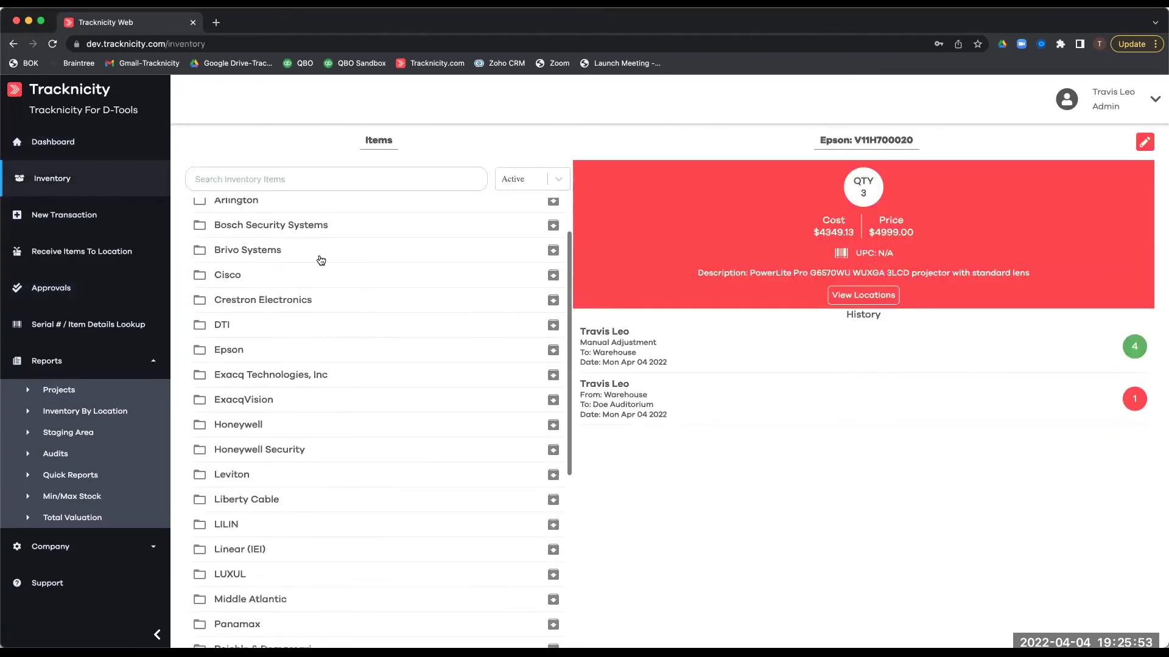
pyautogui.scroll(5, 315, 309)
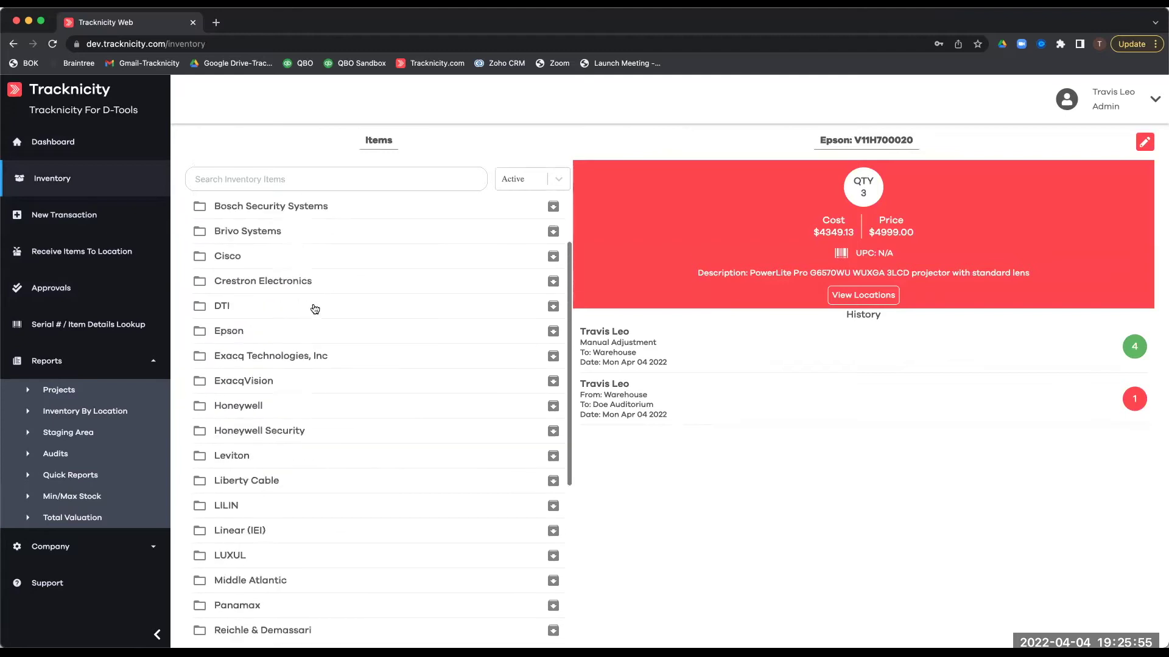
pyautogui.click(224, 213)
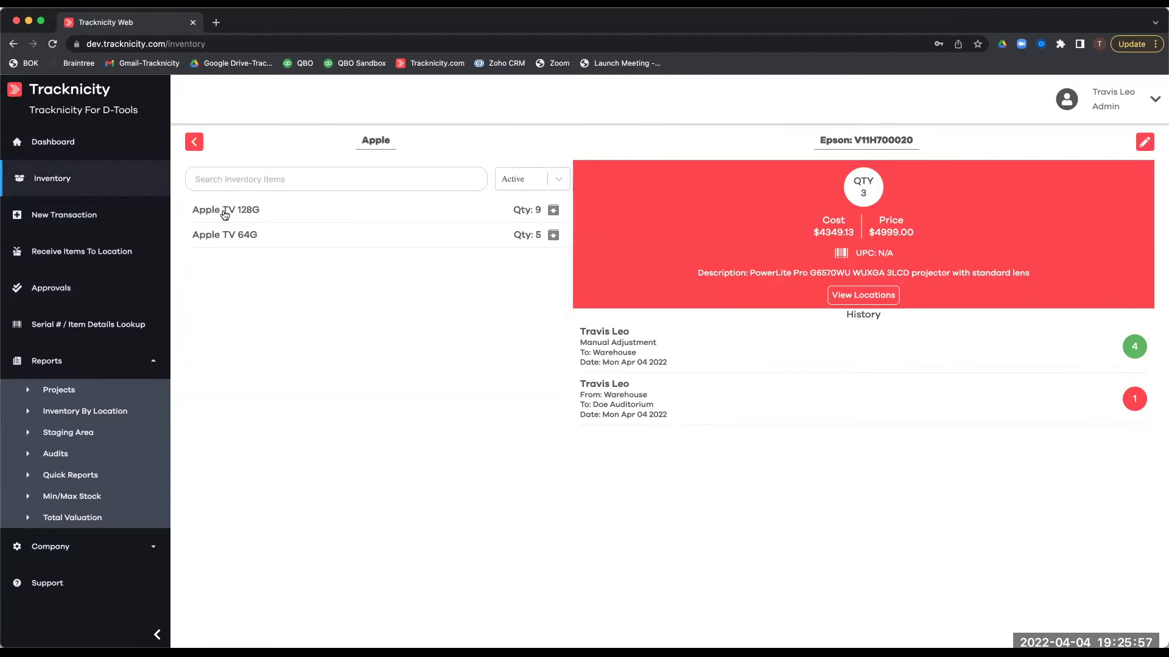
pyautogui.click(225, 238)
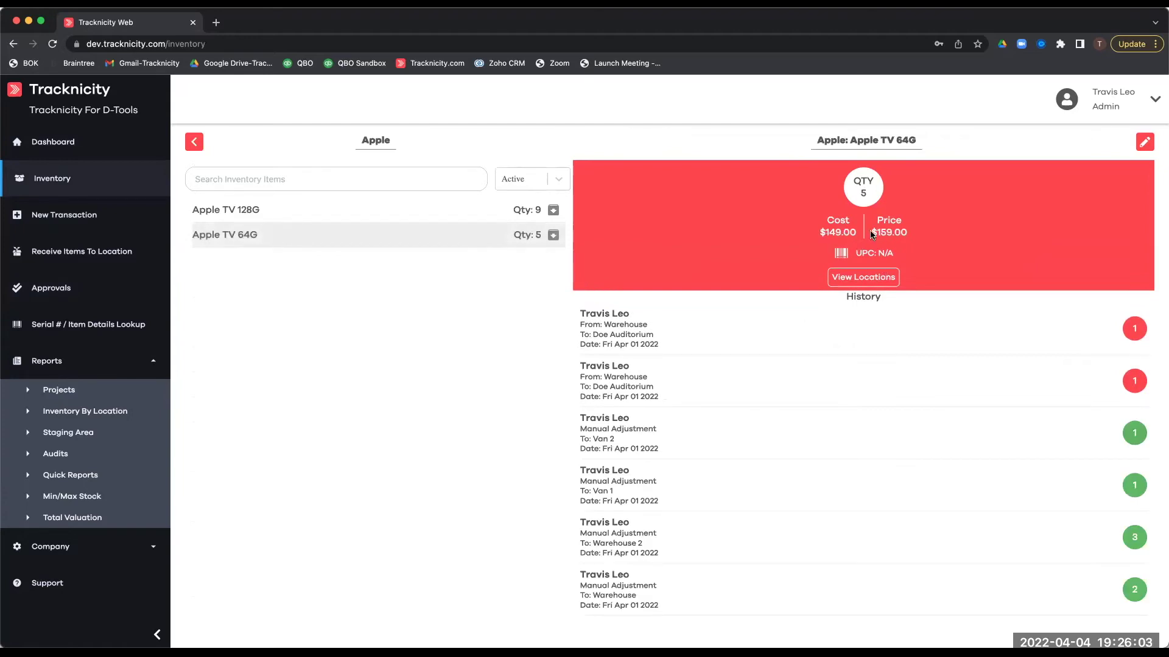
pyautogui.click(859, 277)
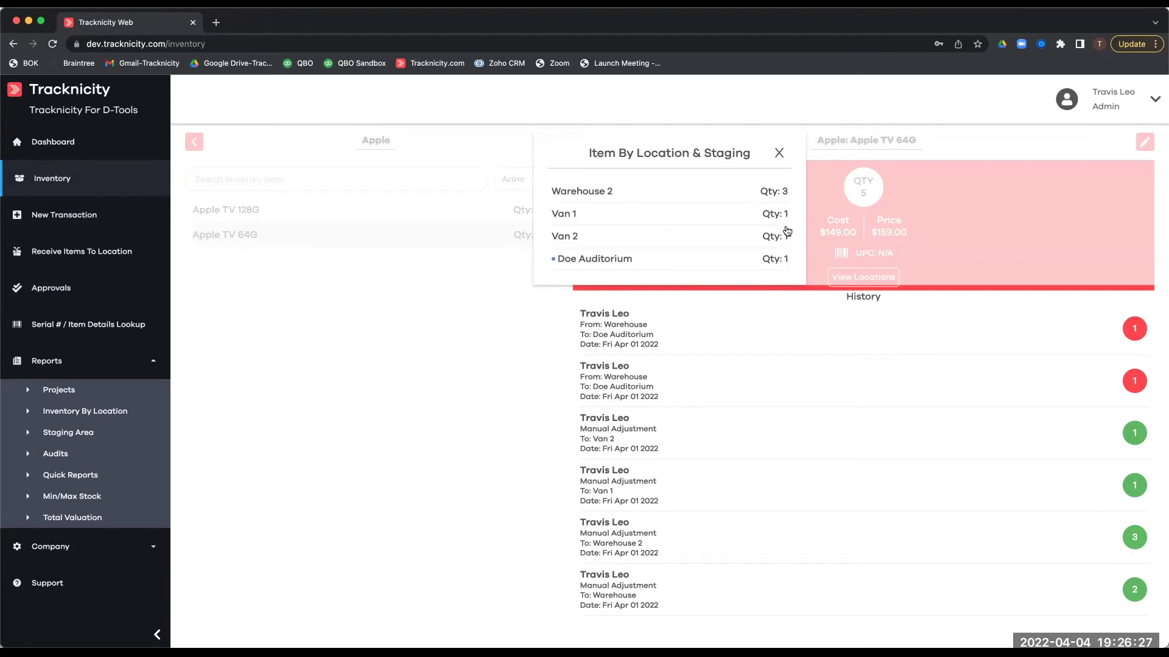
pyautogui.click(779, 154)
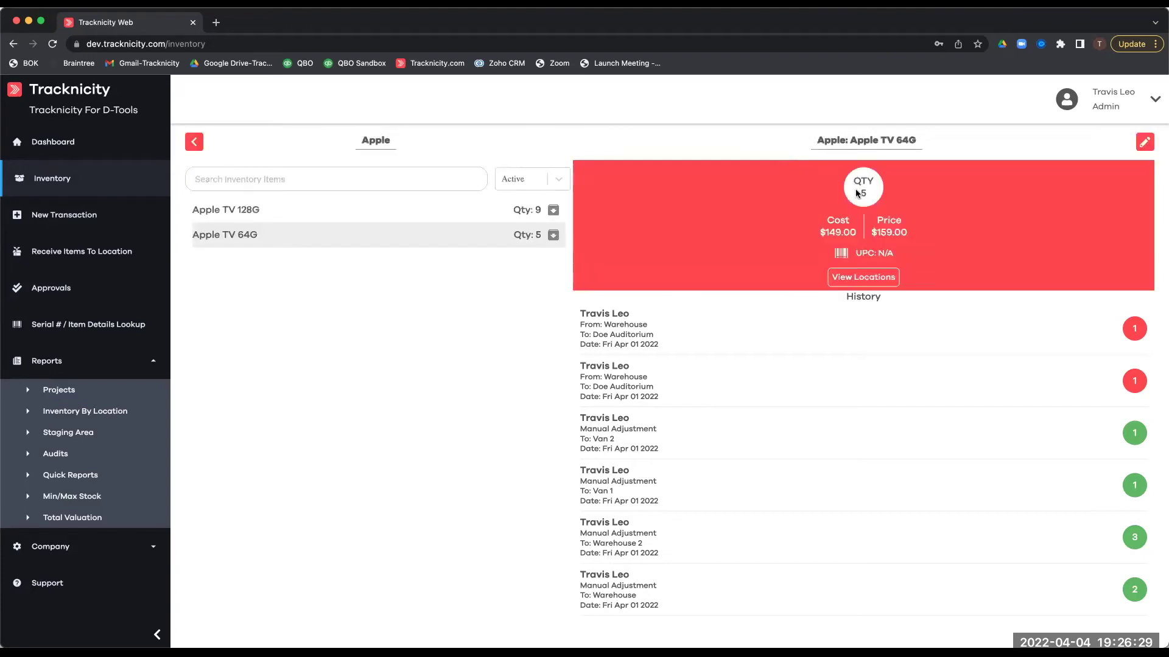
pyautogui.click(872, 279)
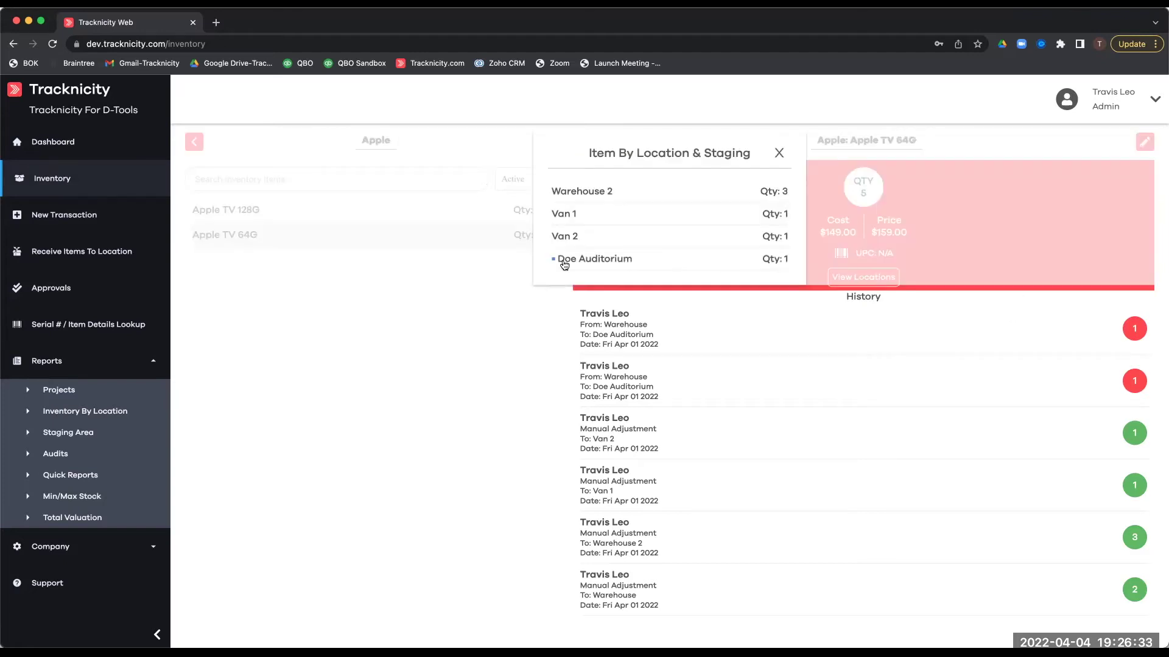
pyautogui.click(780, 154)
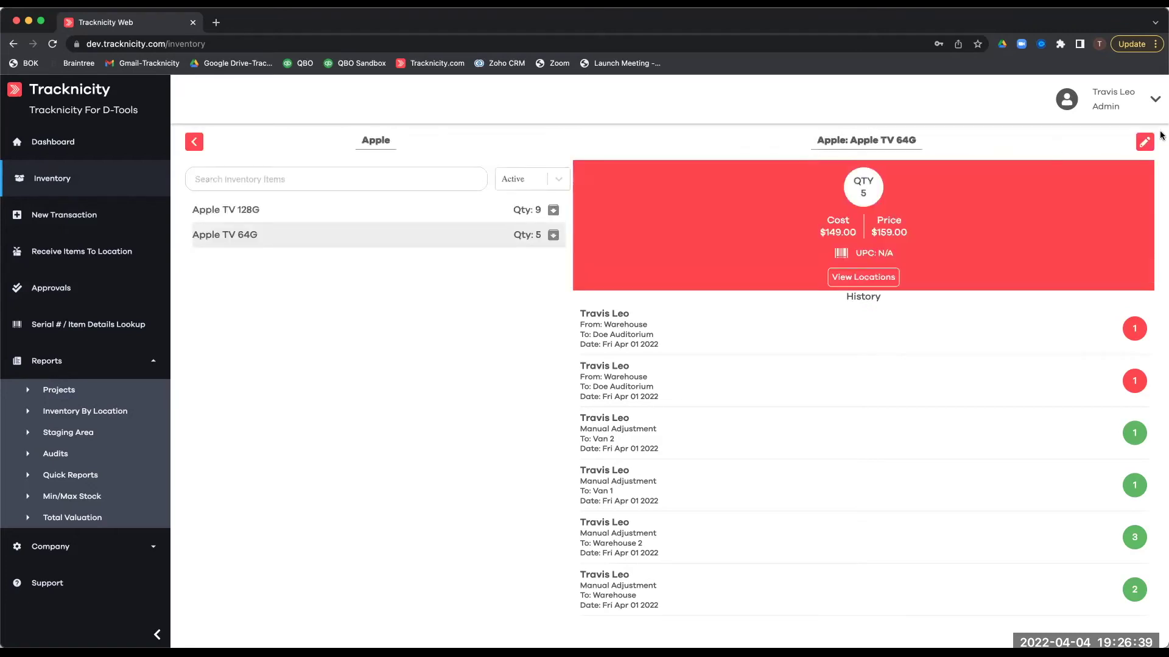
# Step: Examine the Warehouse sub-locations in the Apple TV 64G item settings, and return to the inventory manufacturer list without changes
pyautogui.click(1144, 141)
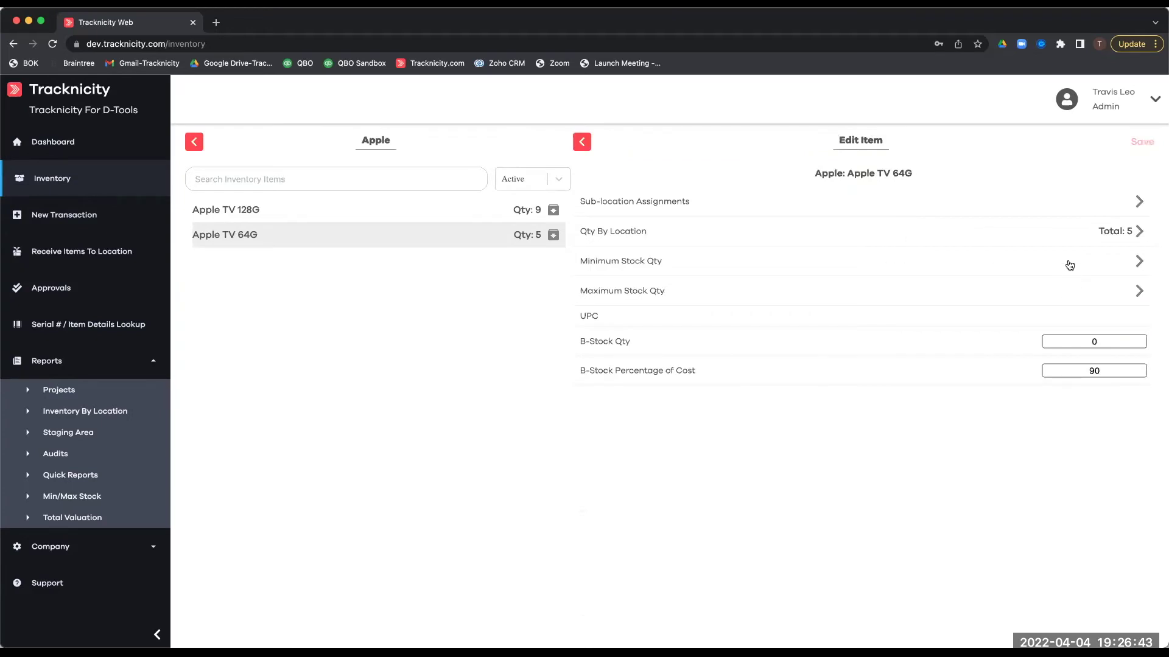
pyautogui.click(1138, 200)
pyautogui.click(633, 194)
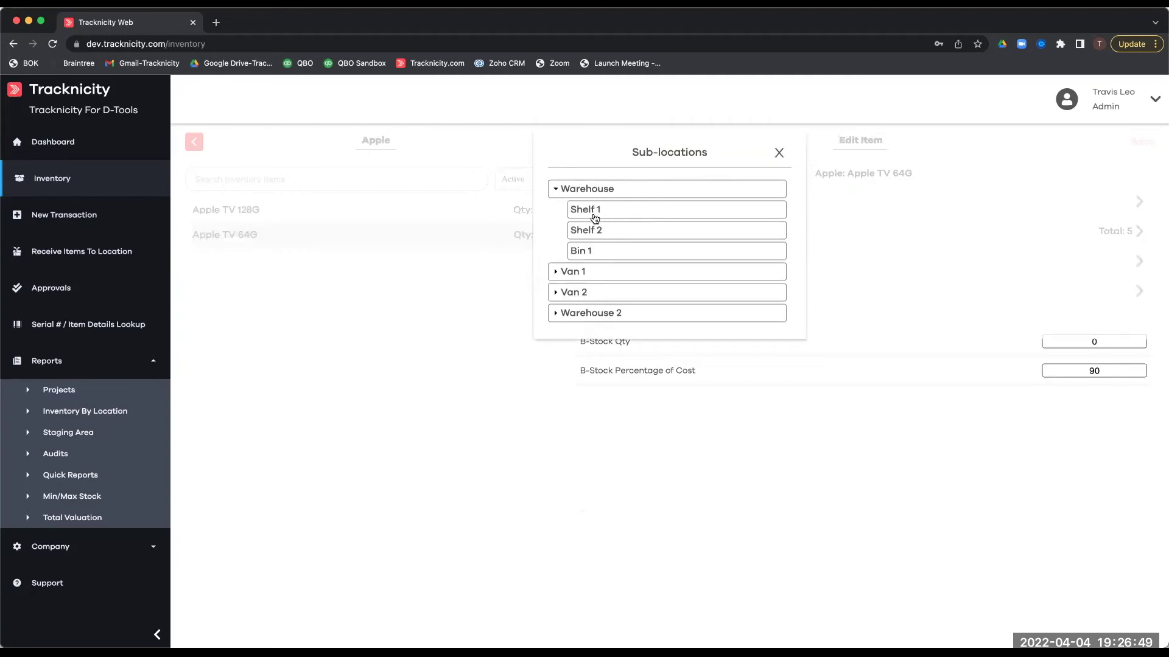
pyautogui.click(777, 152)
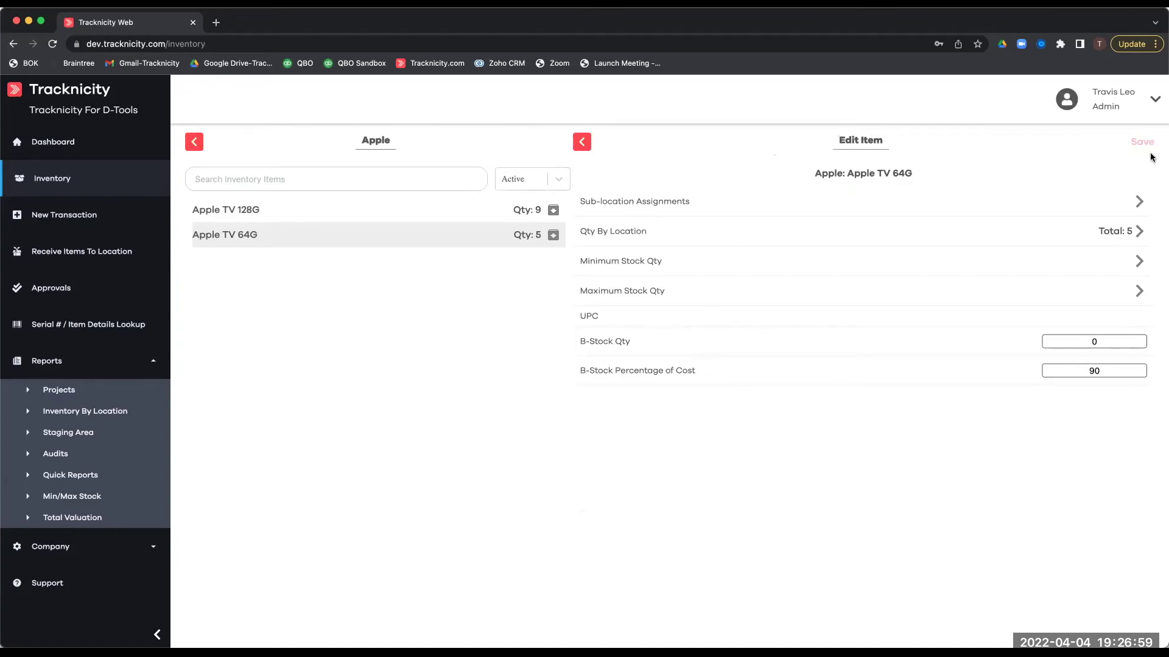
pyautogui.click(582, 143)
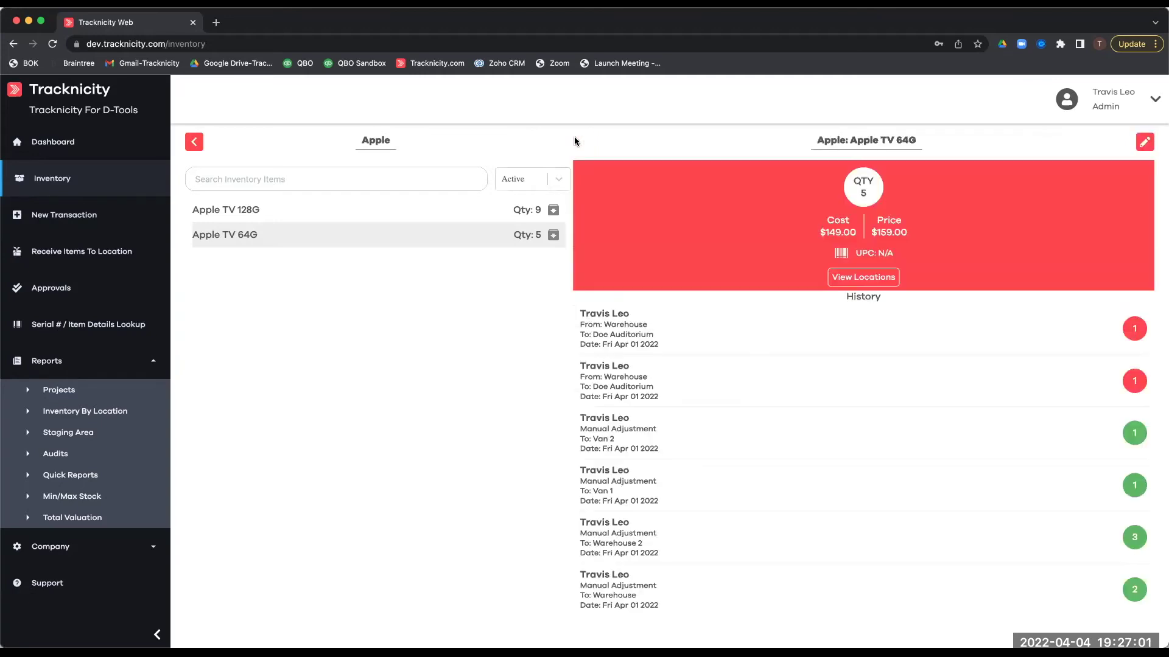
pyautogui.click(194, 142)
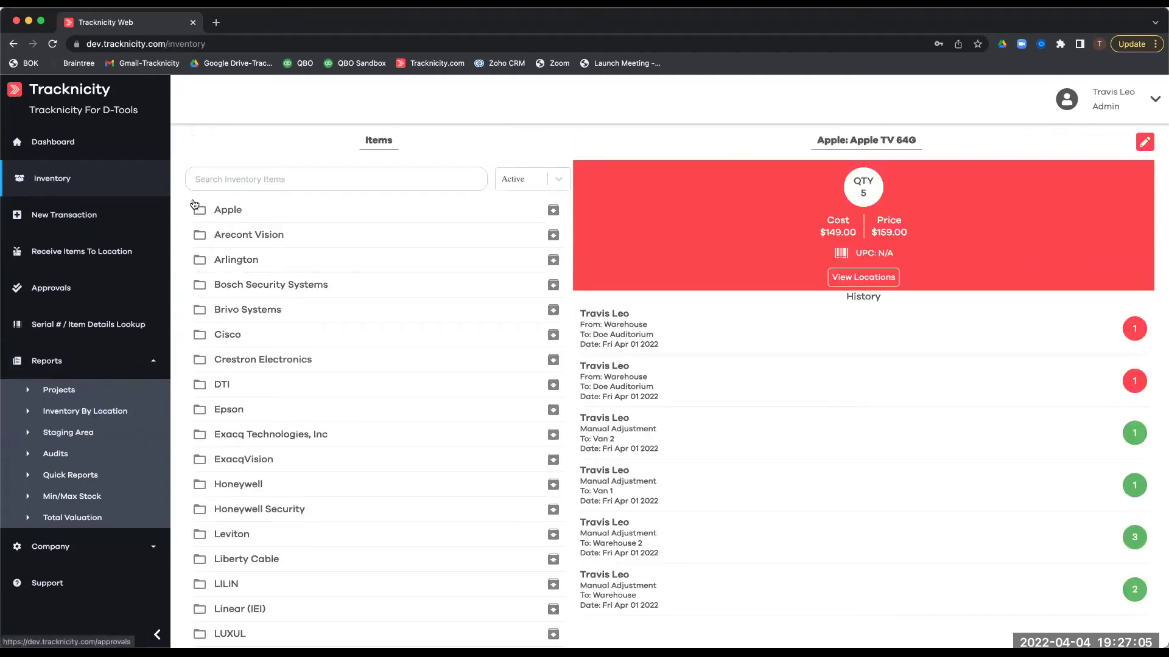
# Step: Open the Project Reports and look up the Doe Auditorium project by searching customers and jobs for "do"
pyautogui.click(50, 145)
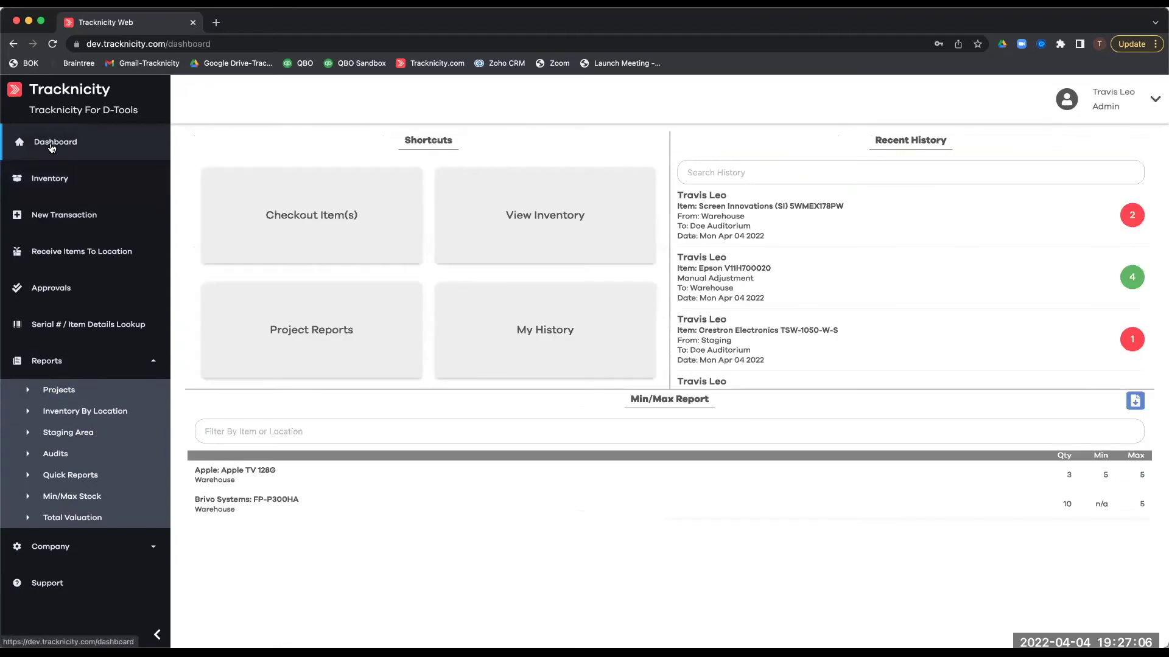
pyautogui.click(319, 331)
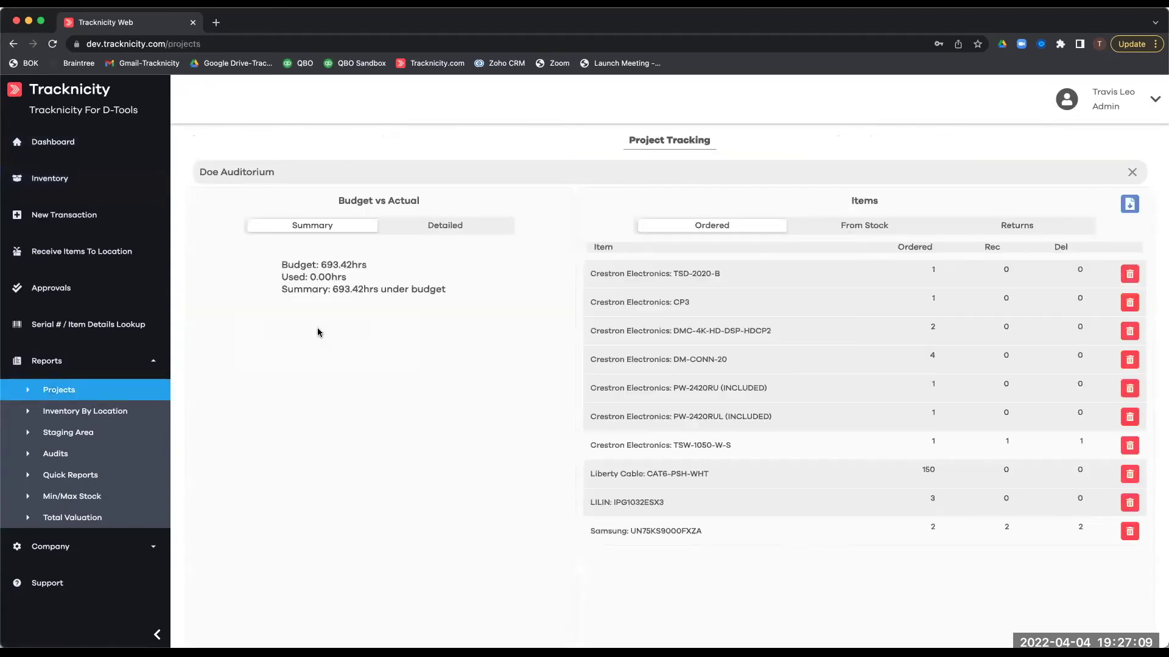
pyautogui.click(1134, 174)
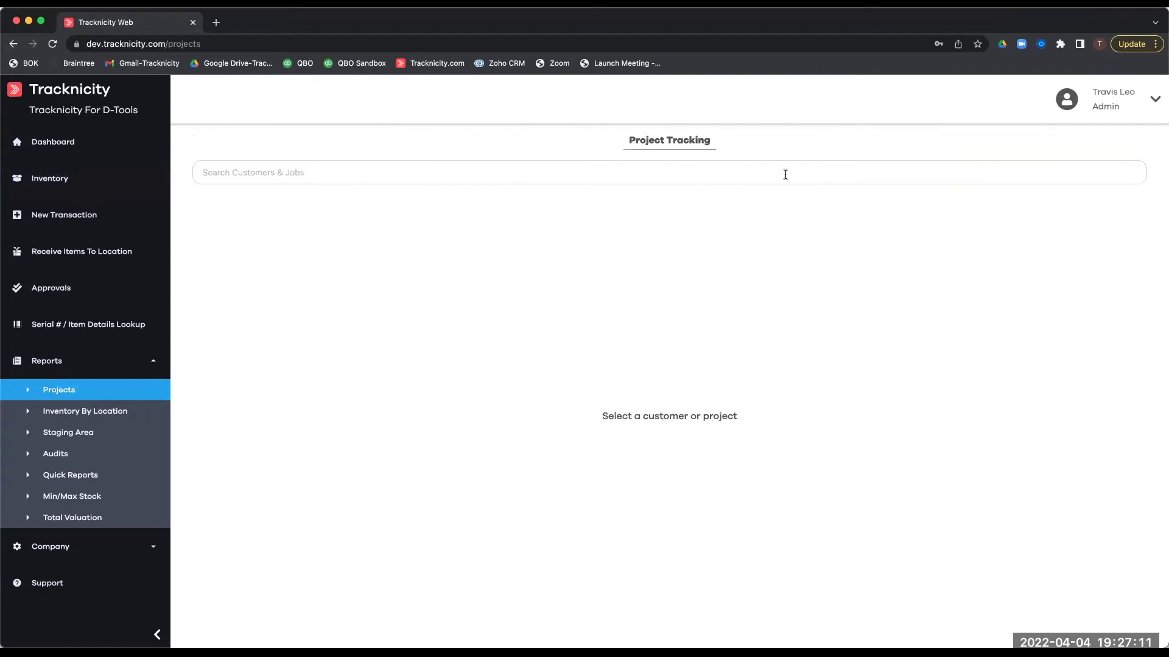
pyautogui.click(357, 177)
pyautogui.write('d')
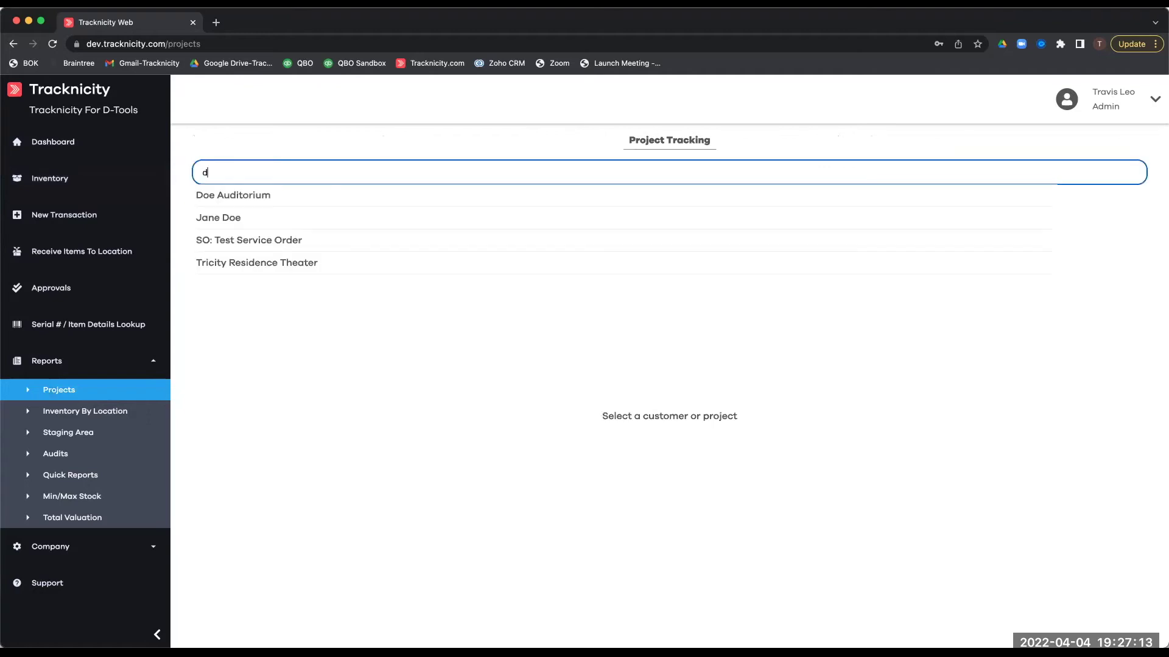
pyautogui.write('o')
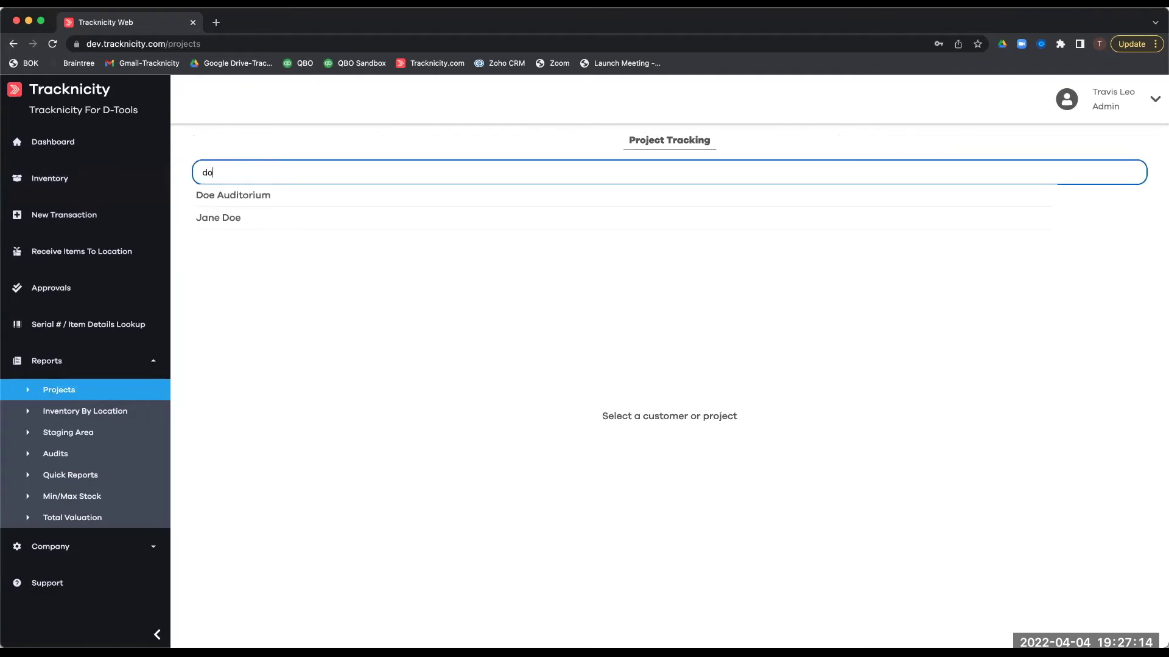
pyautogui.click(220, 217)
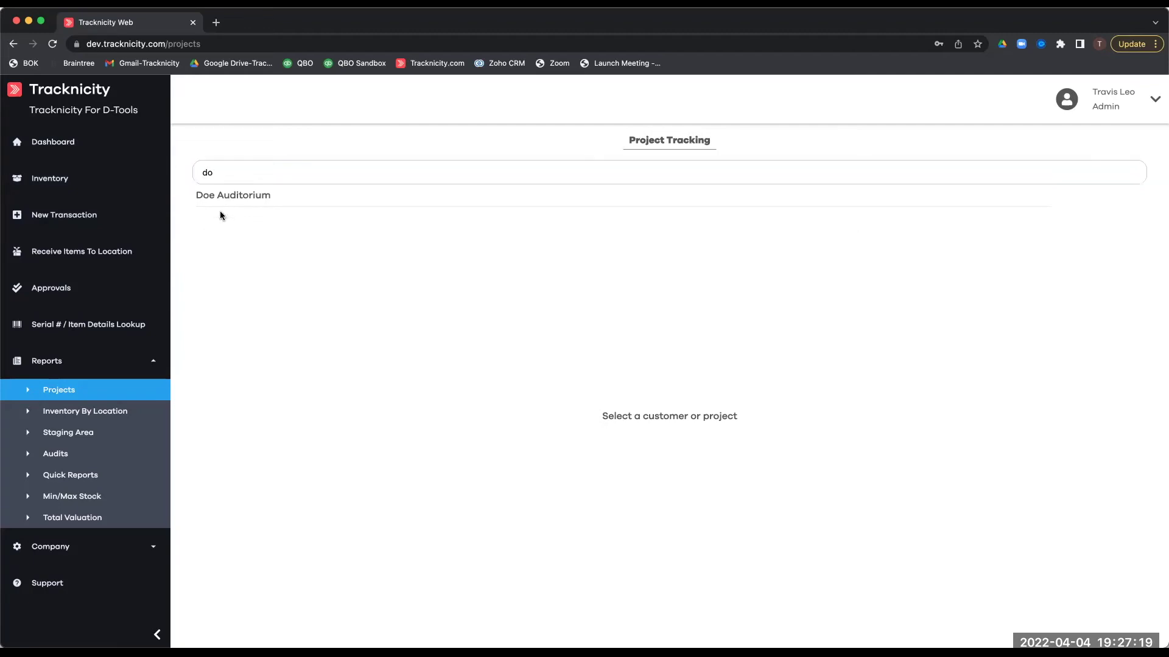
pyautogui.click(222, 199)
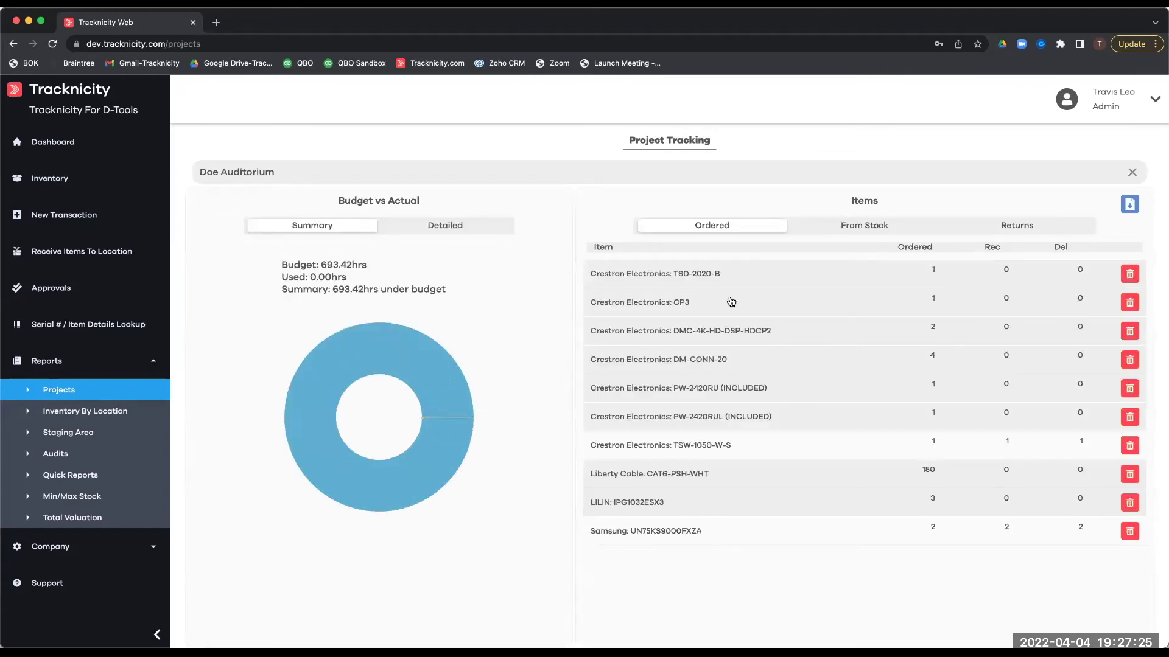
# Step: Review the Doe Auditorium items taken from stock and returned, and go back to the ordered items
pyautogui.click(865, 229)
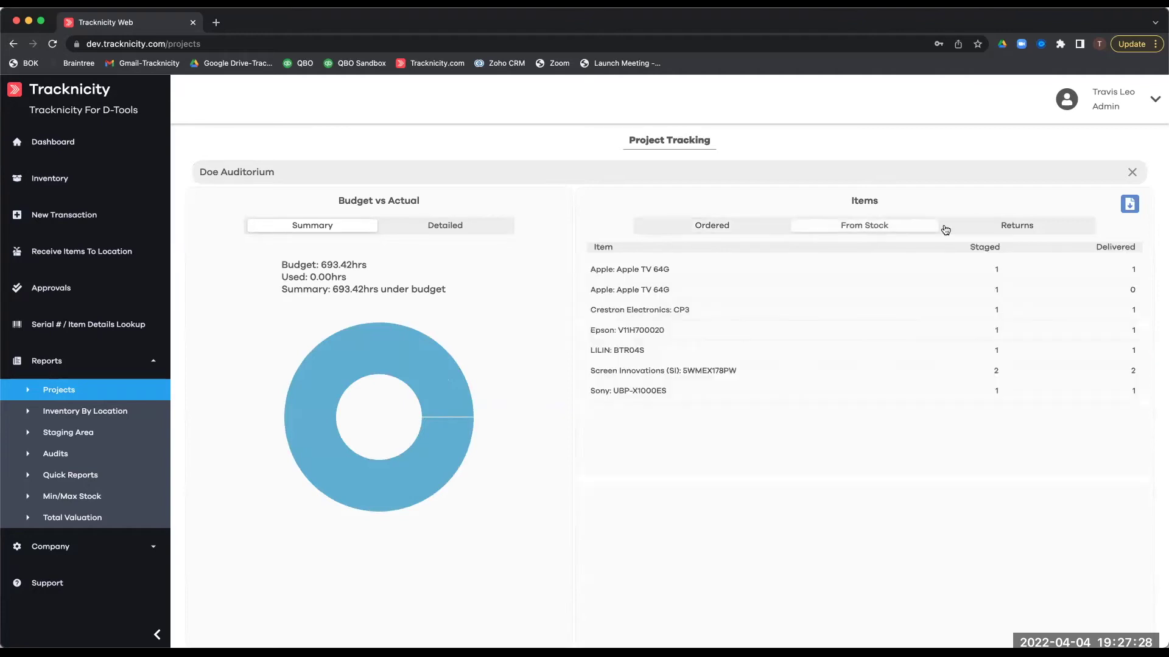
pyautogui.click(1016, 230)
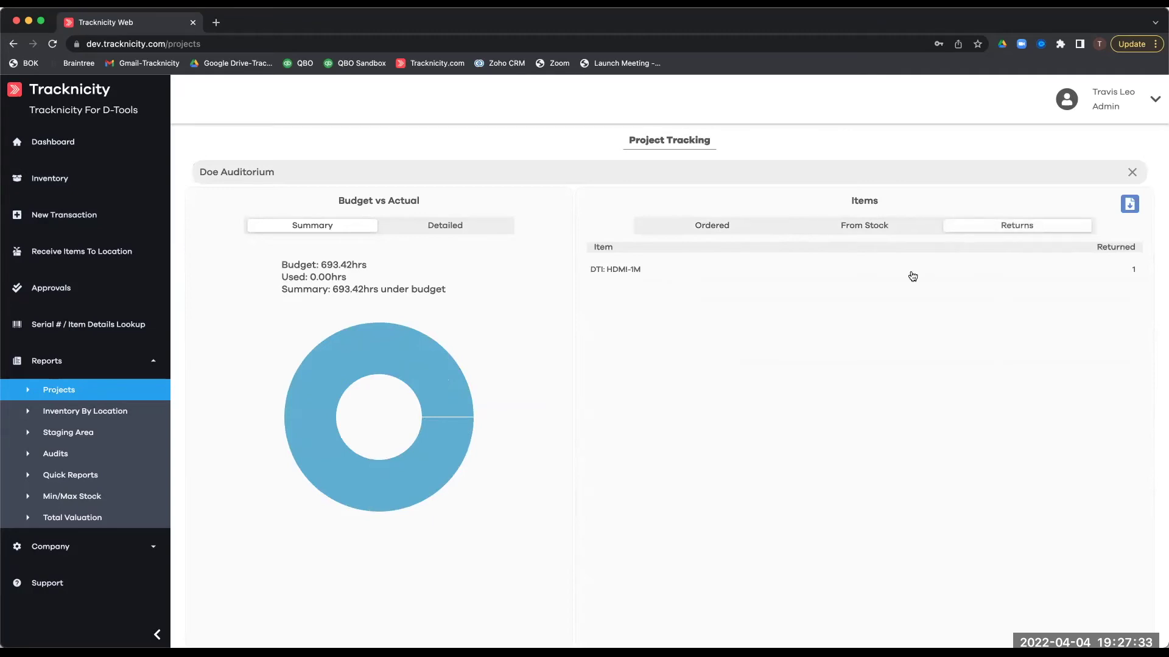
pyautogui.click(718, 228)
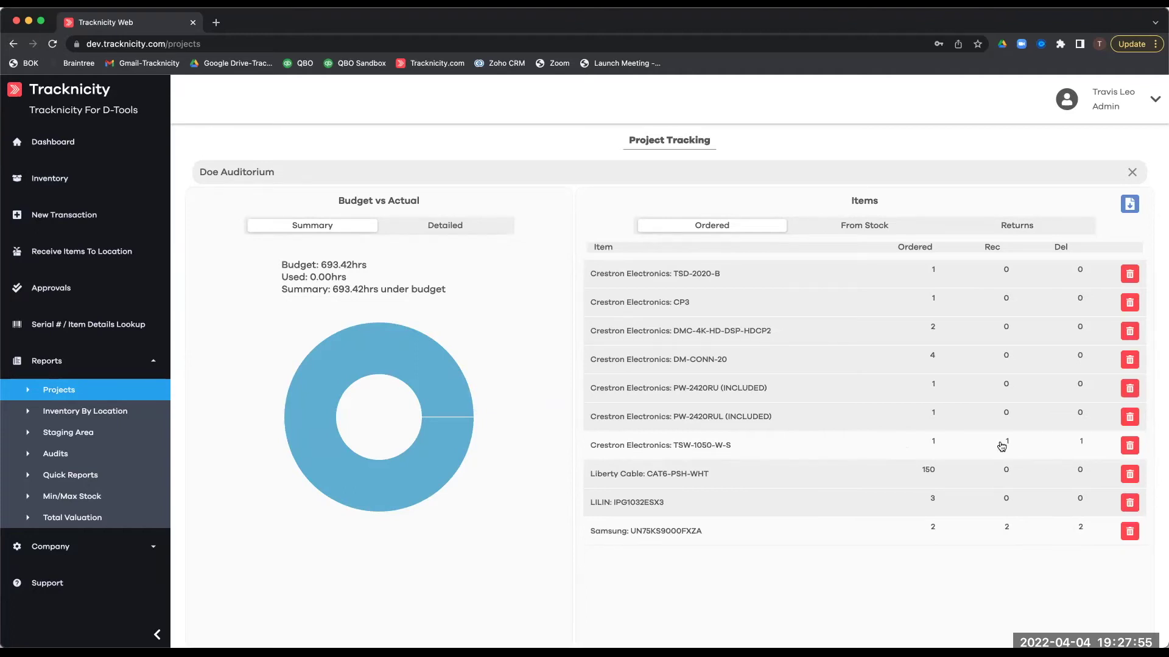
# Step: Examine the checkout and order details of the ordered Crestron Electronics TSW-1050-W-S and Samsung UN75KS9000FXZA items
pyautogui.click(943, 446)
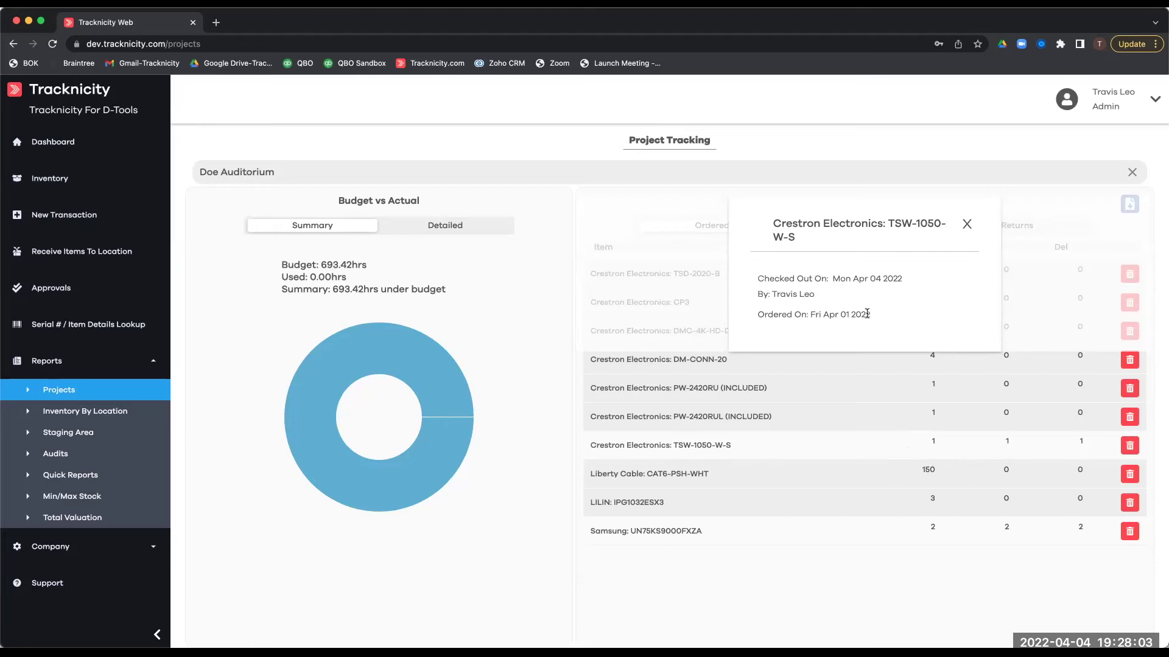
pyautogui.click(968, 224)
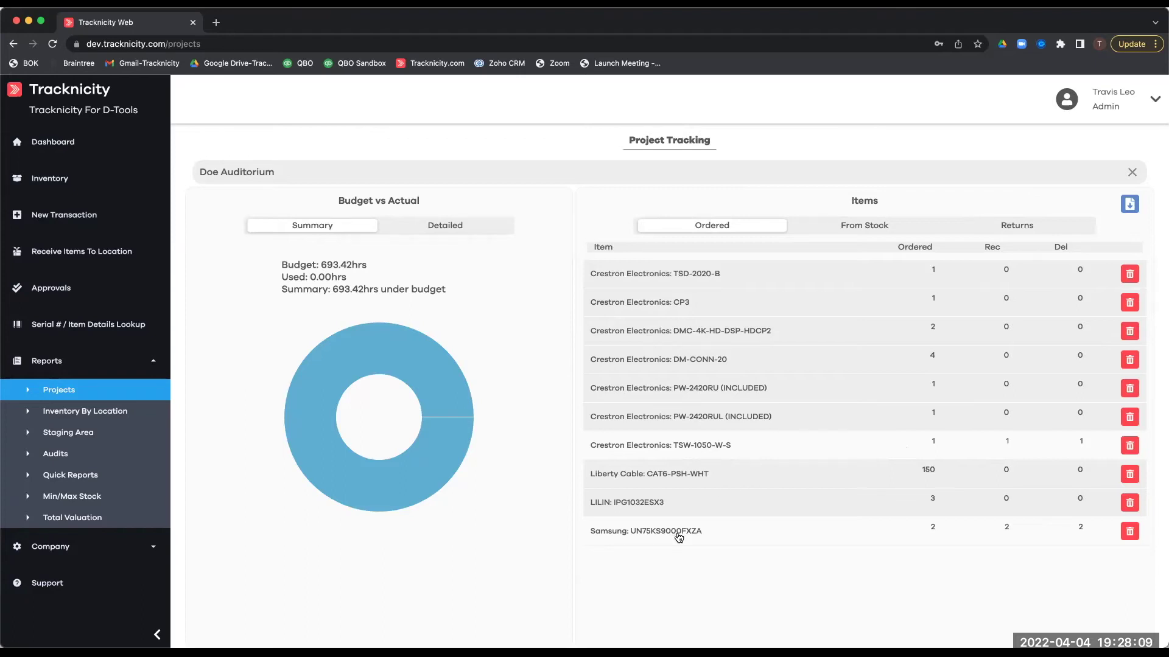
pyautogui.click(679, 537)
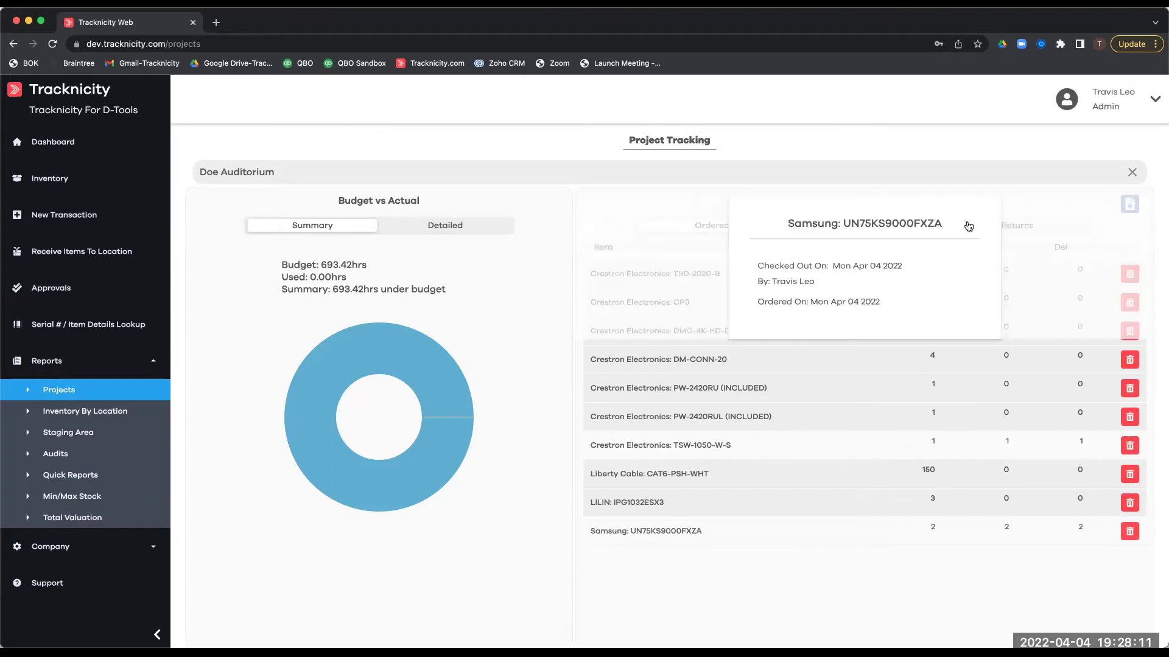
pyautogui.click(968, 225)
# Step: Compare the project's From Stock and Returns lists once more, ending on the Ordered list
pyautogui.click(865, 228)
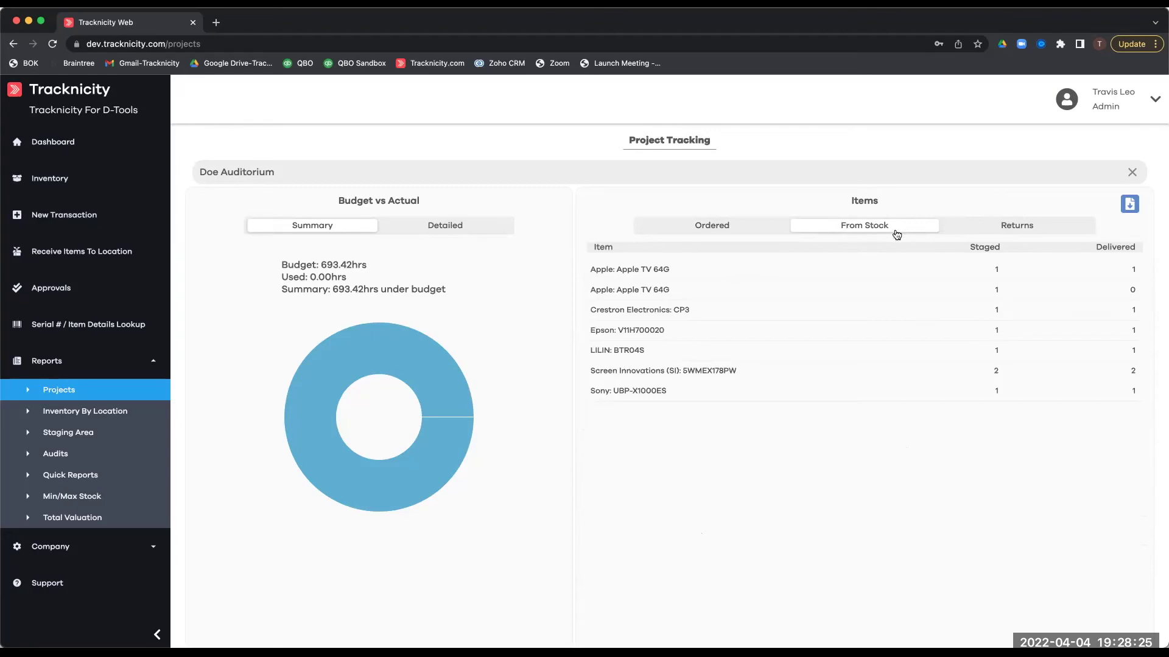
pyautogui.click(1039, 226)
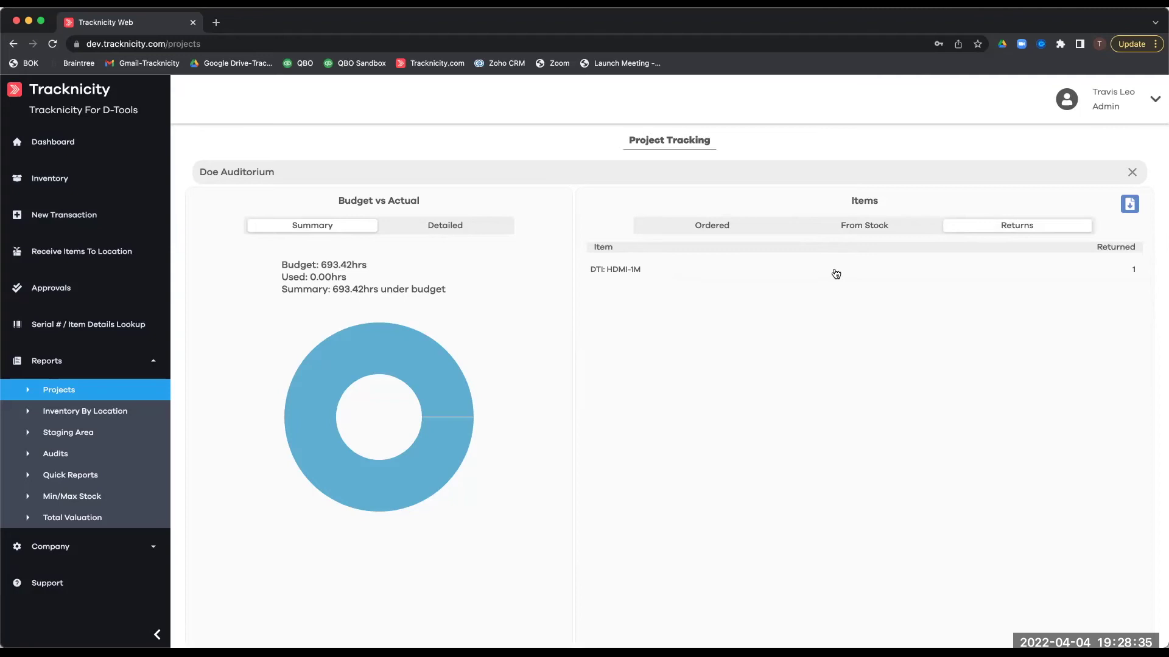
pyautogui.click(708, 228)
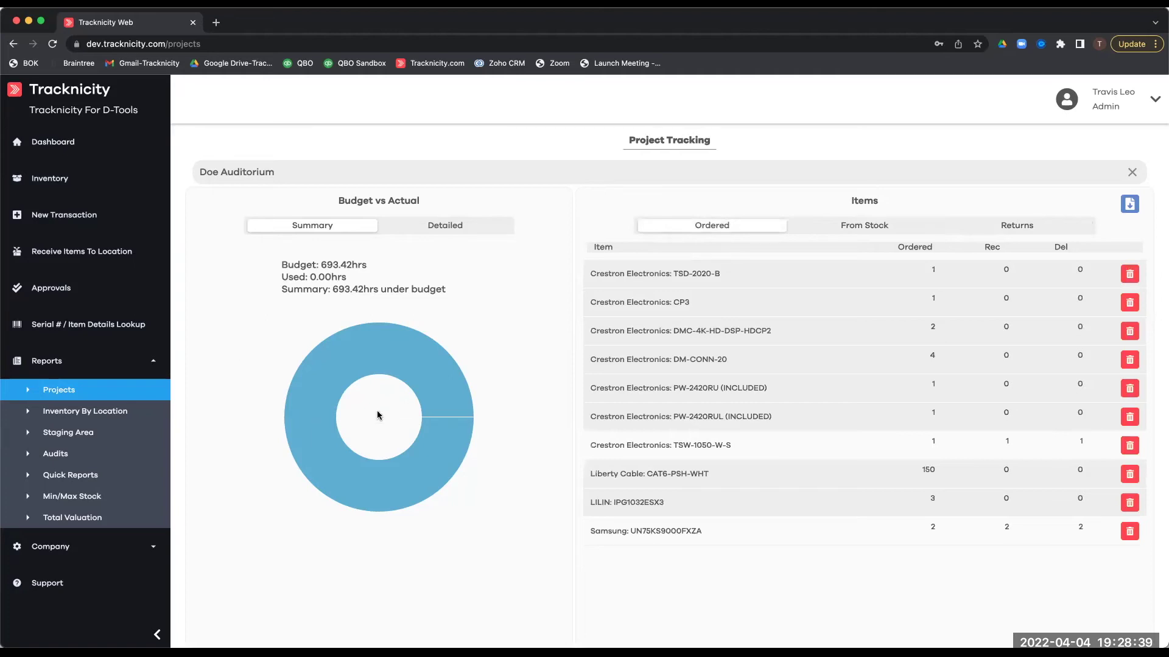
# Step: Open the Staging Area report and filter its entries by "app", followed by "doe"
pyautogui.click(67, 433)
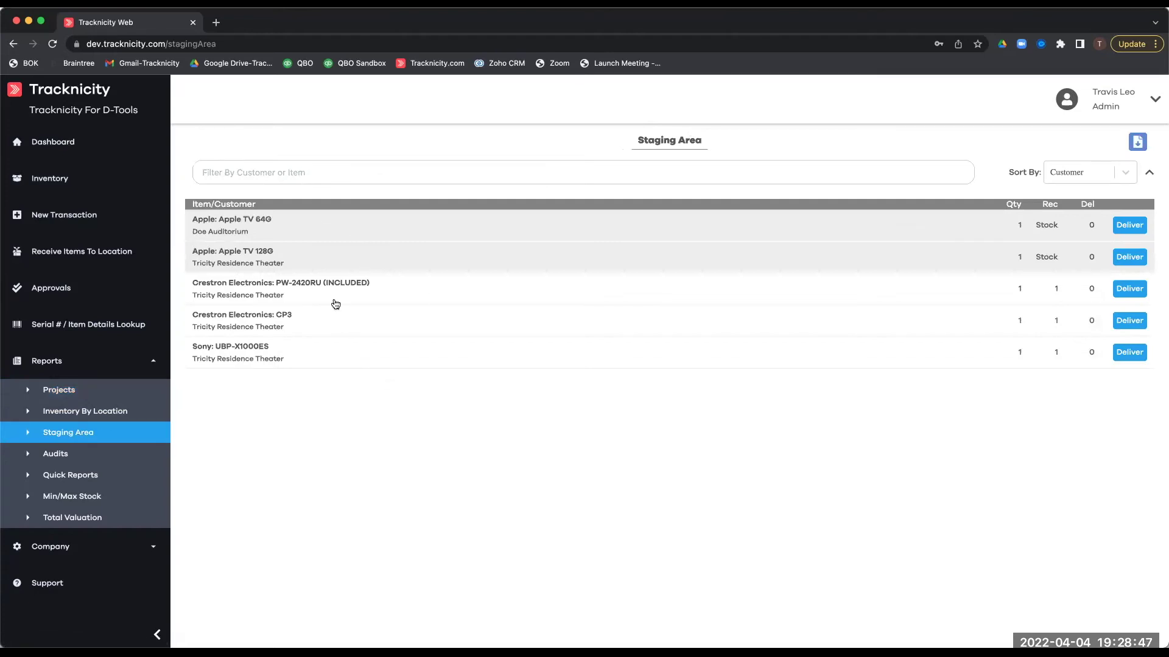
pyautogui.click(329, 173)
pyautogui.write('app')
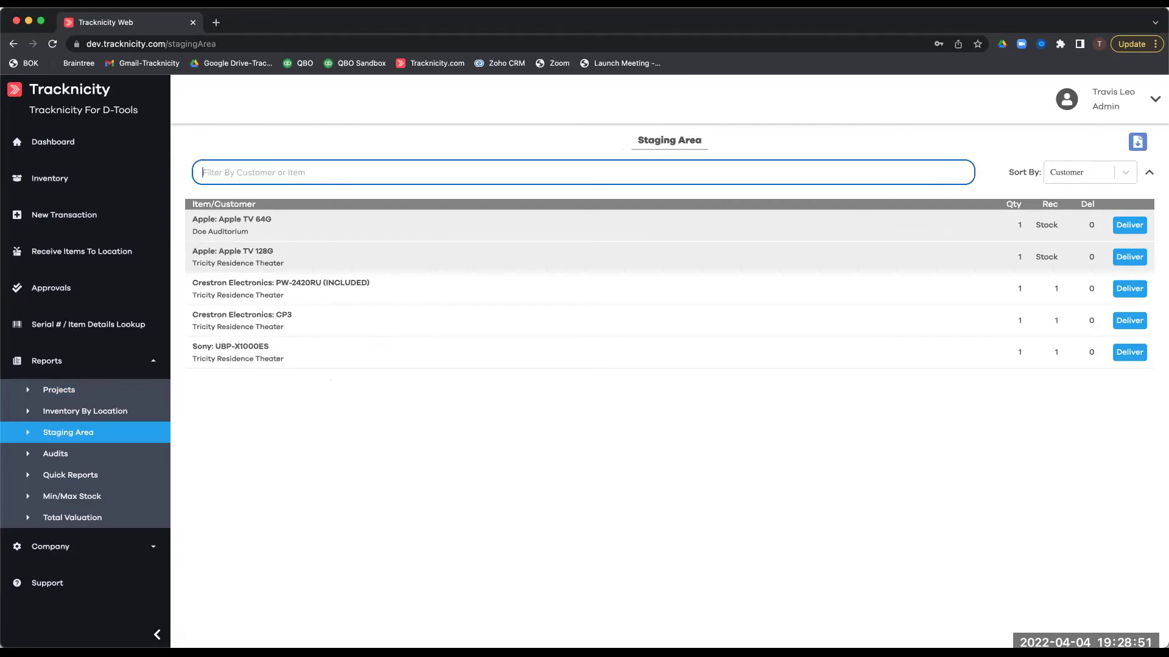
pyautogui.press('BackSpace')
pyautogui.press('BackSpace')
pyautogui.press('BackSpace')
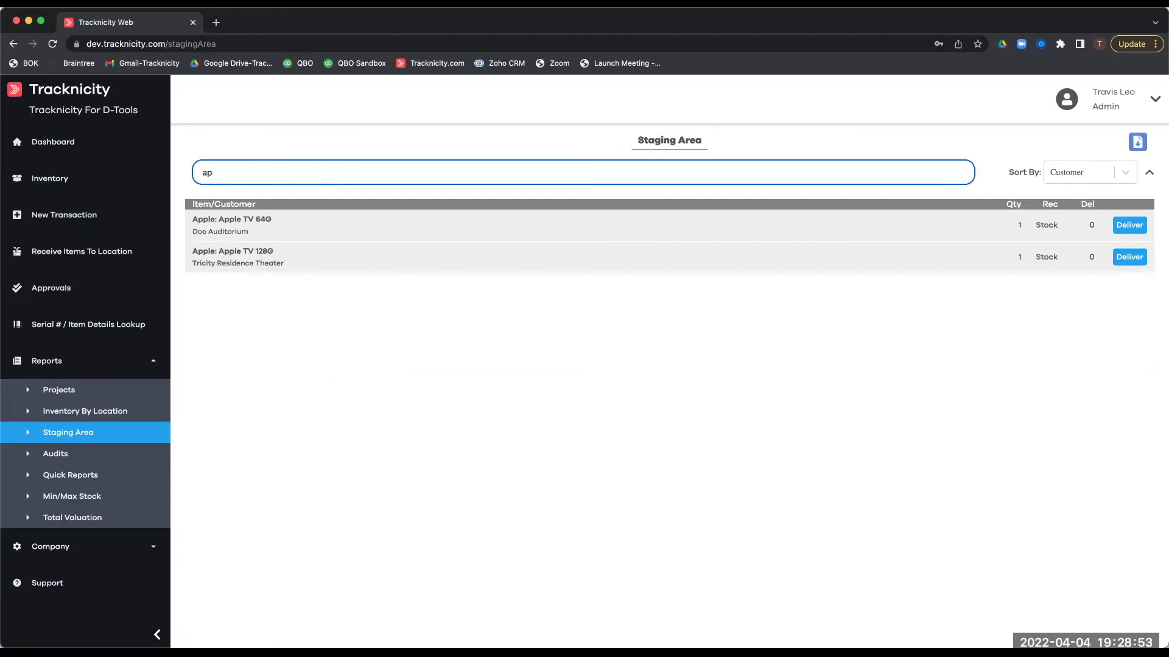
pyautogui.write('doe')
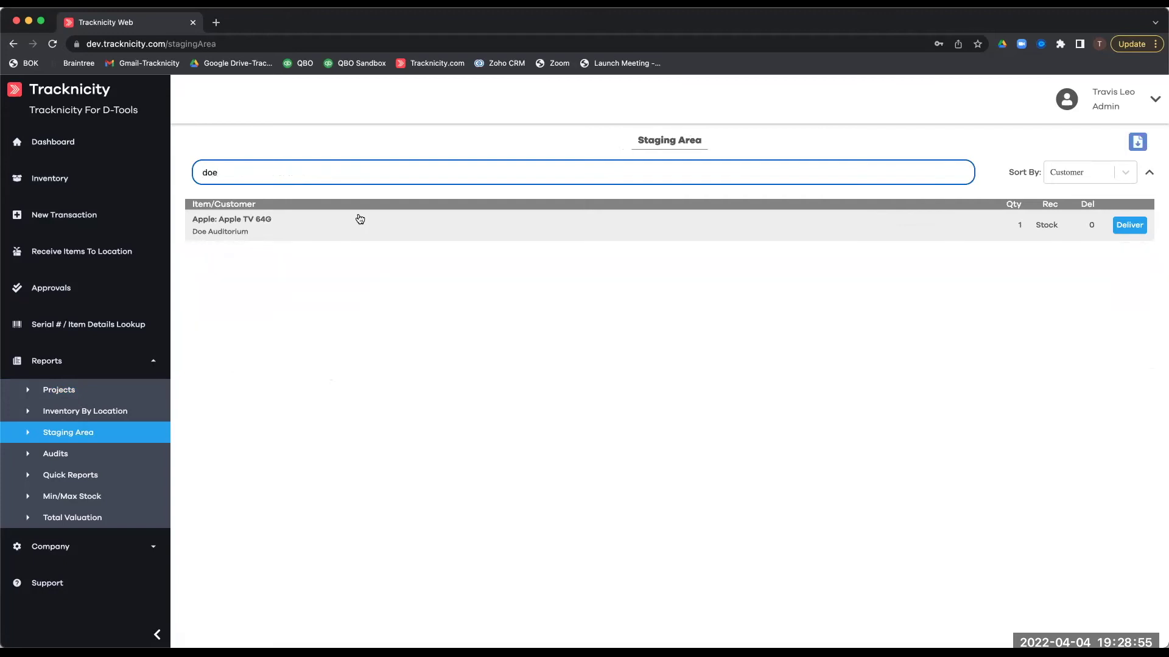
# Step: Filter the Staging Area report by "tri" and by "son", and clear the filter to list all staged items
pyautogui.press('BackSpace')
pyautogui.press('BackSpace')
pyautogui.press('BackSpace')
pyautogui.write('tri')
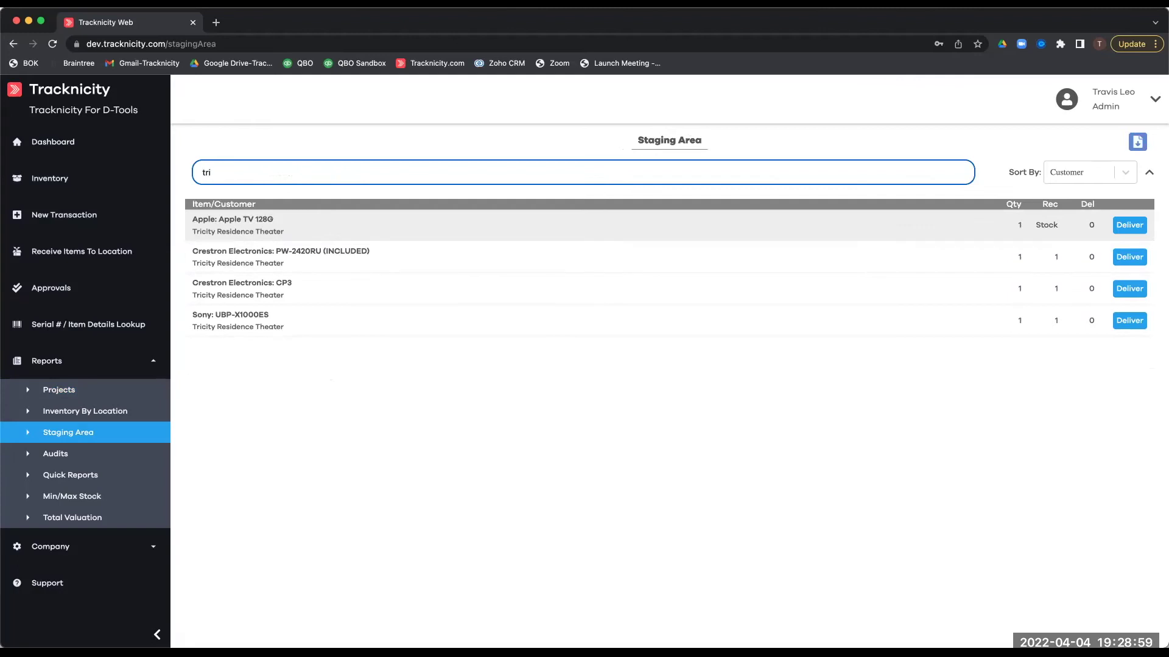
pyautogui.press('BackSpace')
pyautogui.press('BackSpace')
pyautogui.press('BackSpace')
pyautogui.write('son')
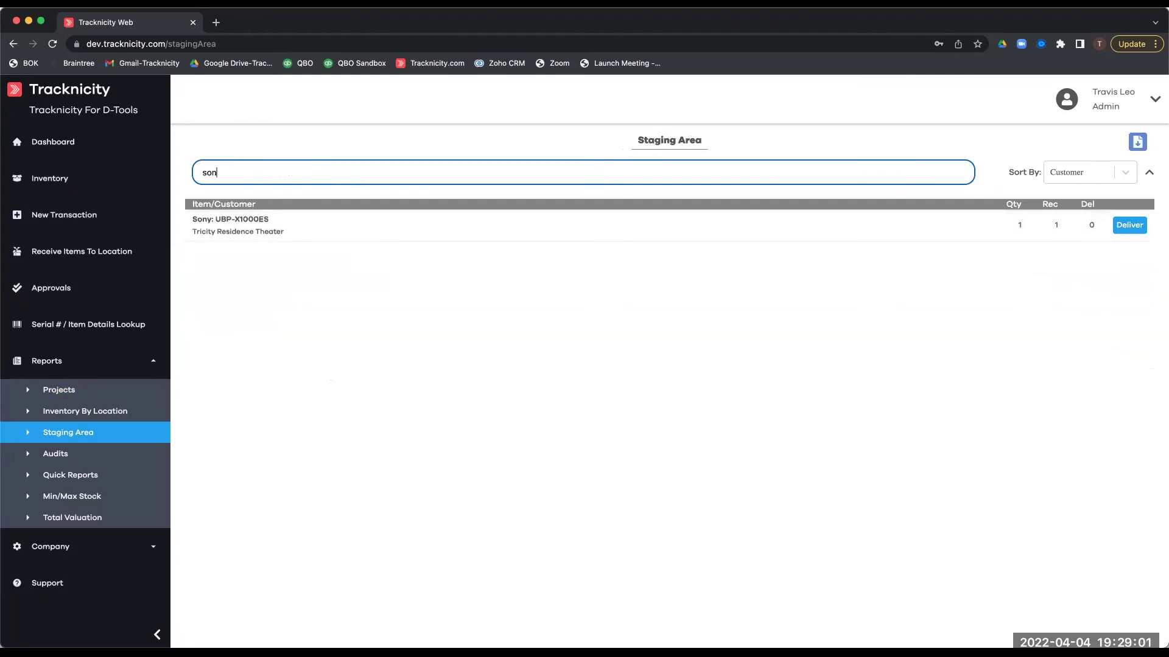
pyautogui.press('BackSpace')
pyautogui.press('BackSpace')
pyautogui.press('BackSpace')
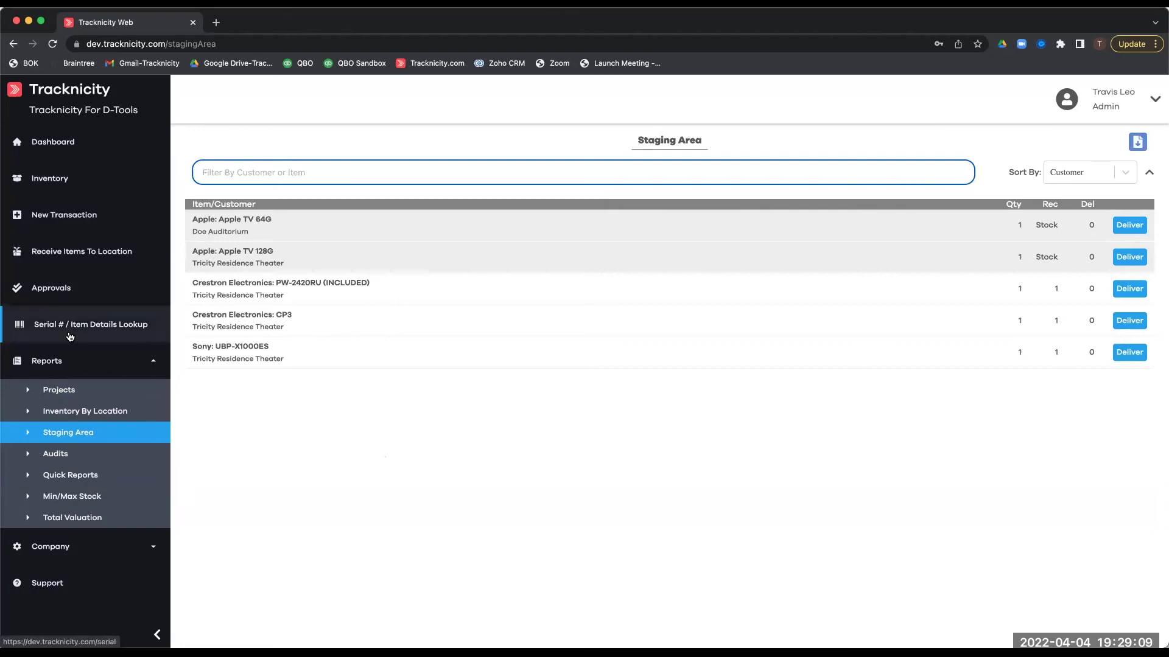
# Step: Examine the available Quick Reports and return to the dashboard
pyautogui.click(70, 475)
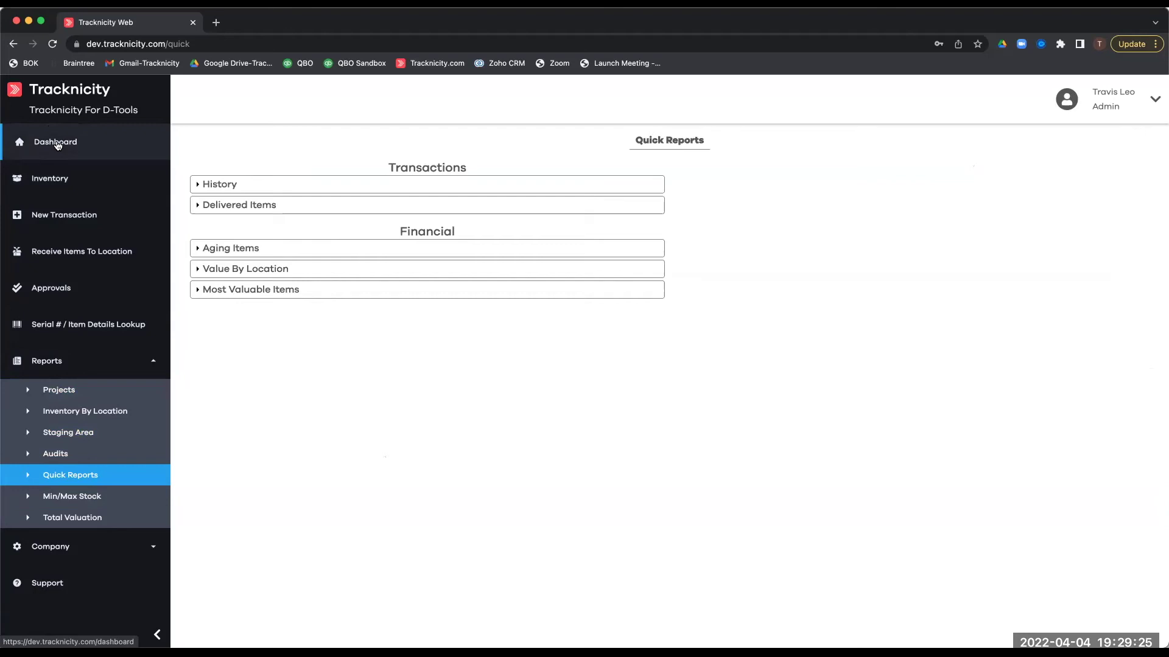
pyautogui.click(57, 144)
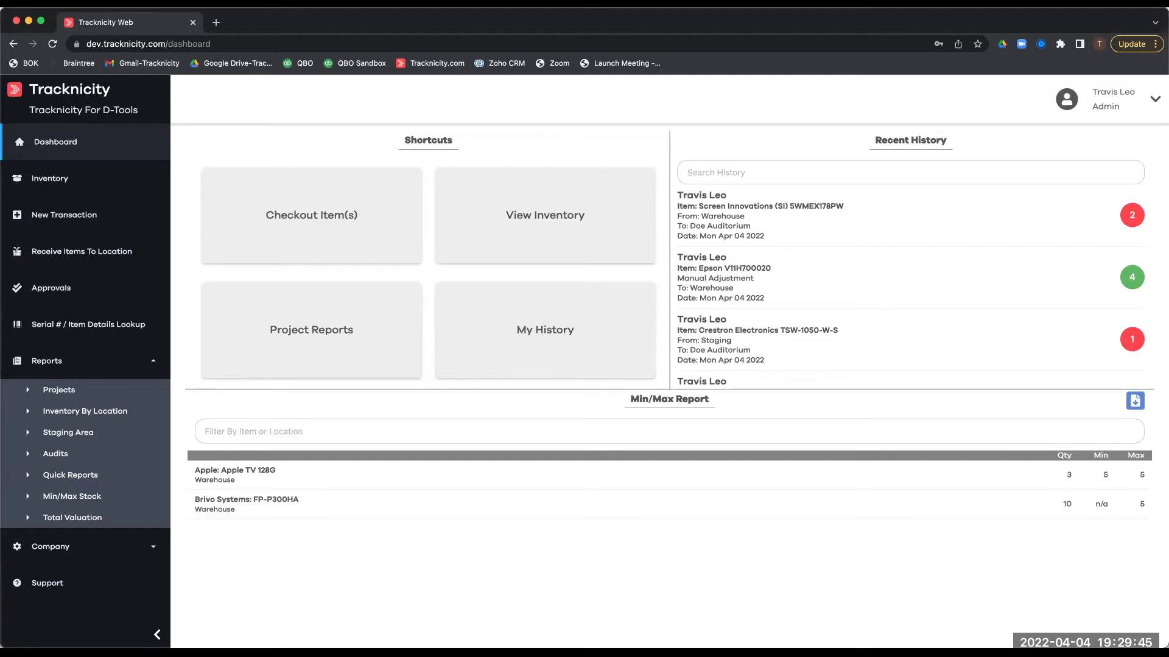
# Step: Switch to D-Tools System Integrator and save an item receipt for the issued Sony purchase order, receiving the Crestron Electronics TSD-2020-B 65
pyautogui.press('super+Tab')
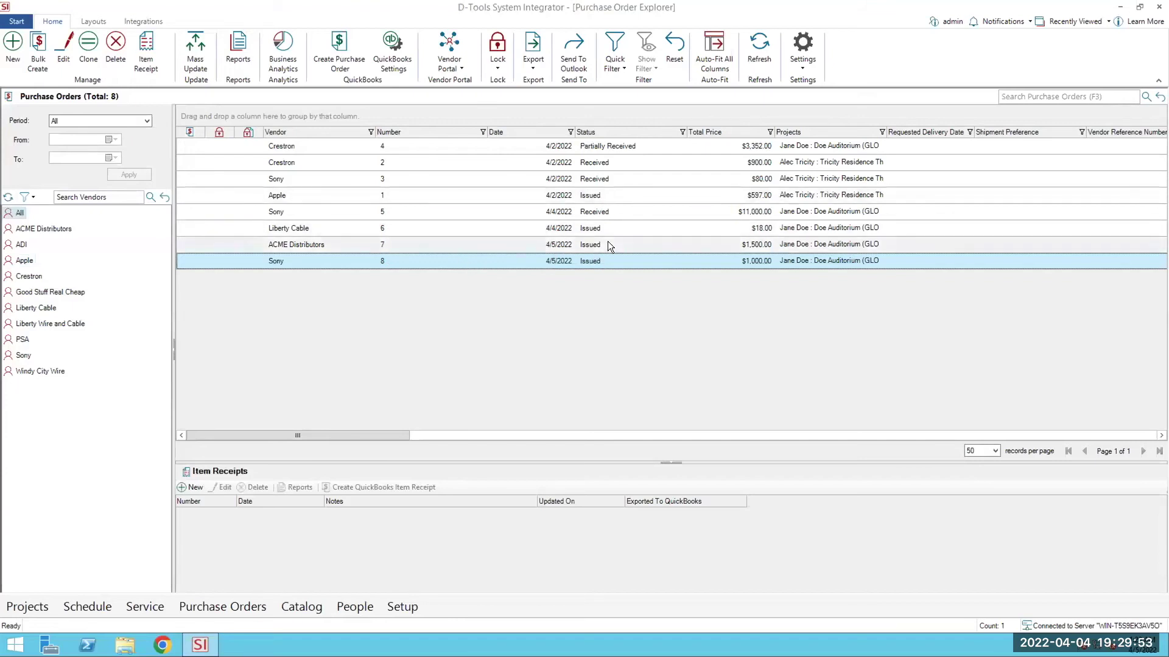
pyautogui.doubleClick(611, 258)
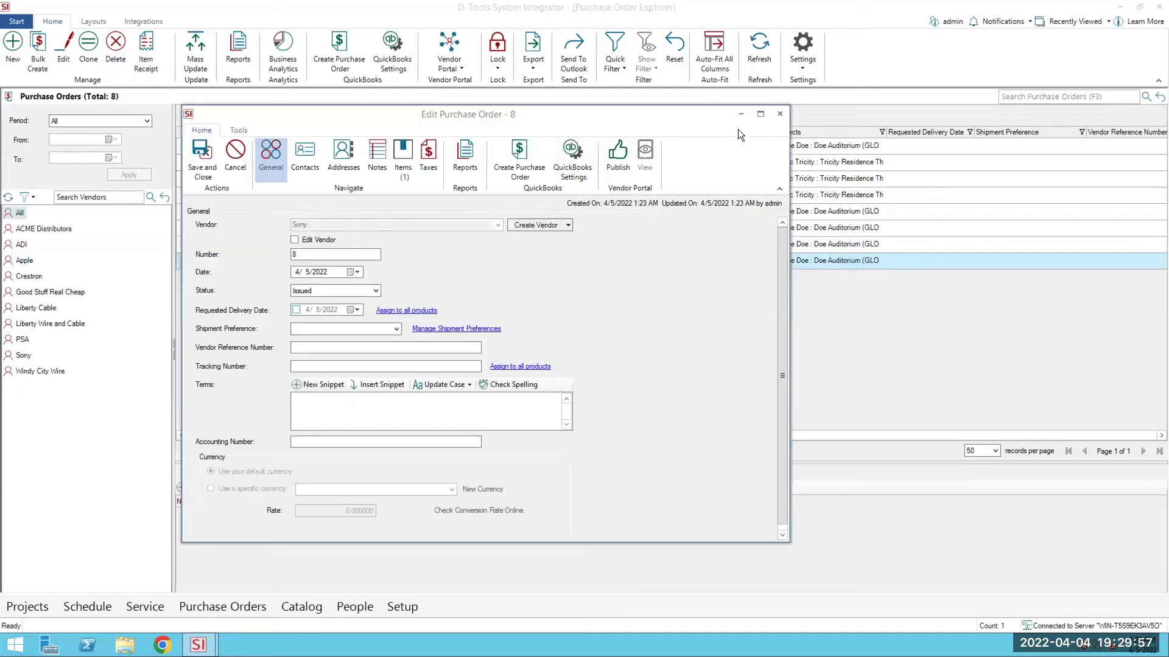
pyautogui.click(779, 117)
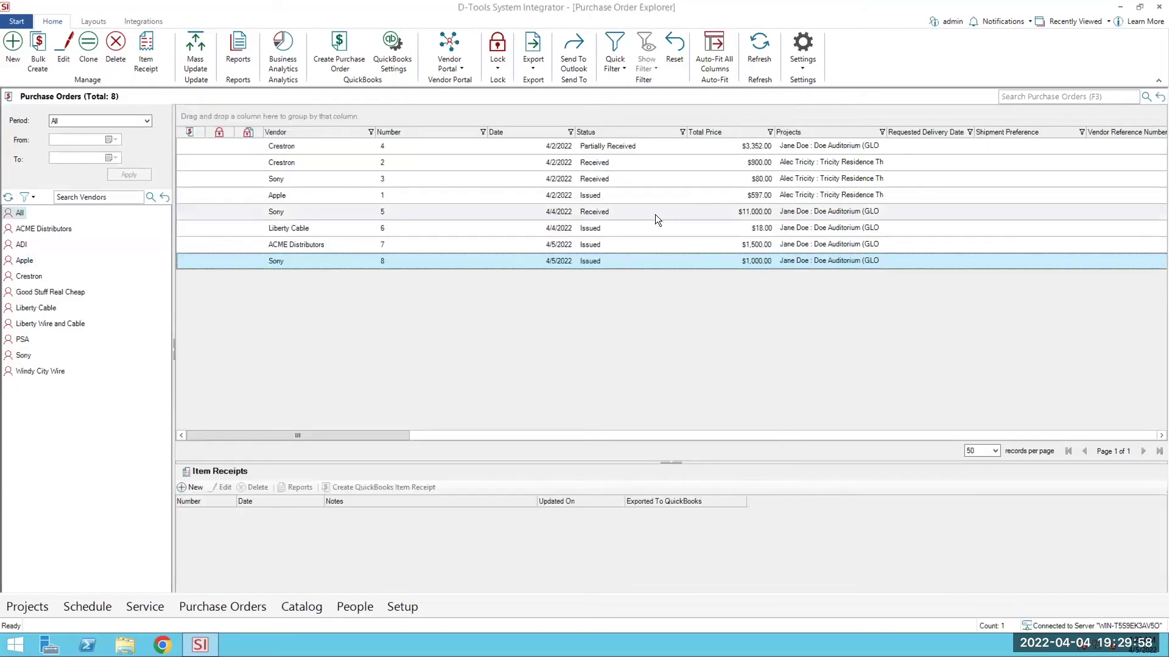
pyautogui.rightClick(624, 262)
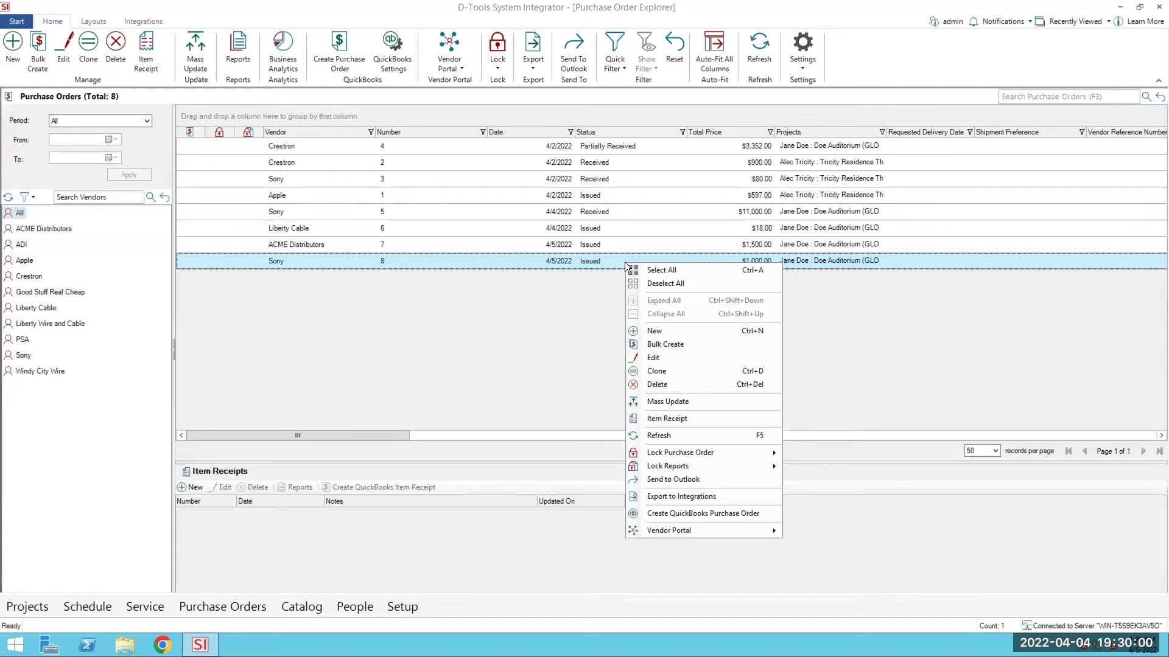
pyautogui.click(656, 418)
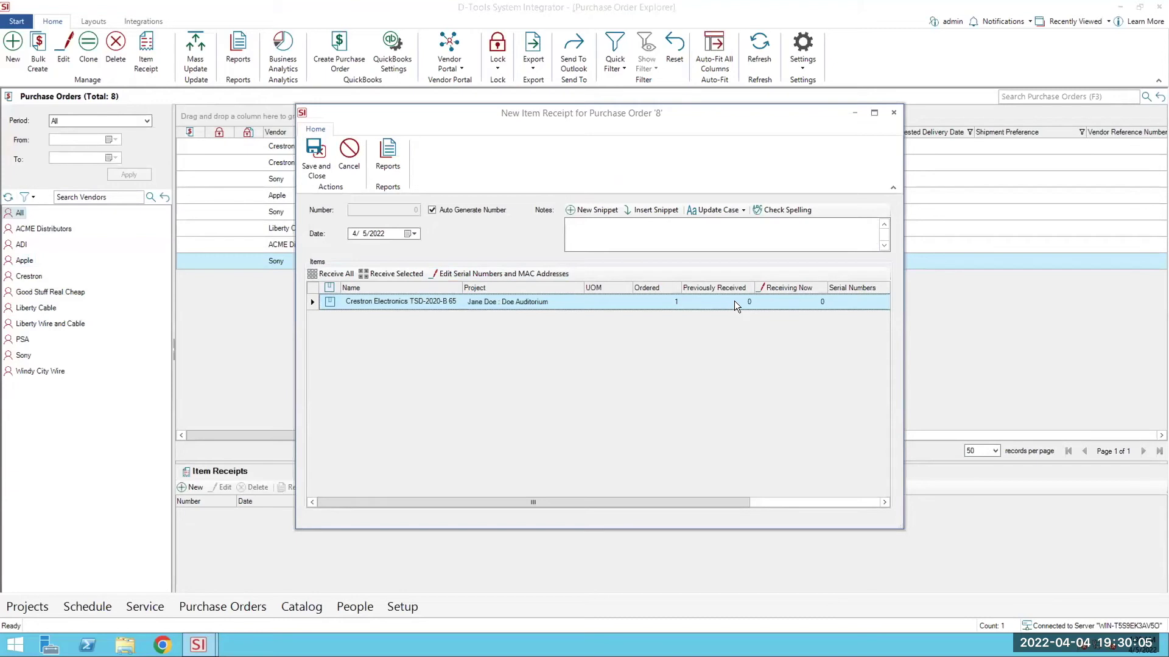
pyautogui.click(804, 303)
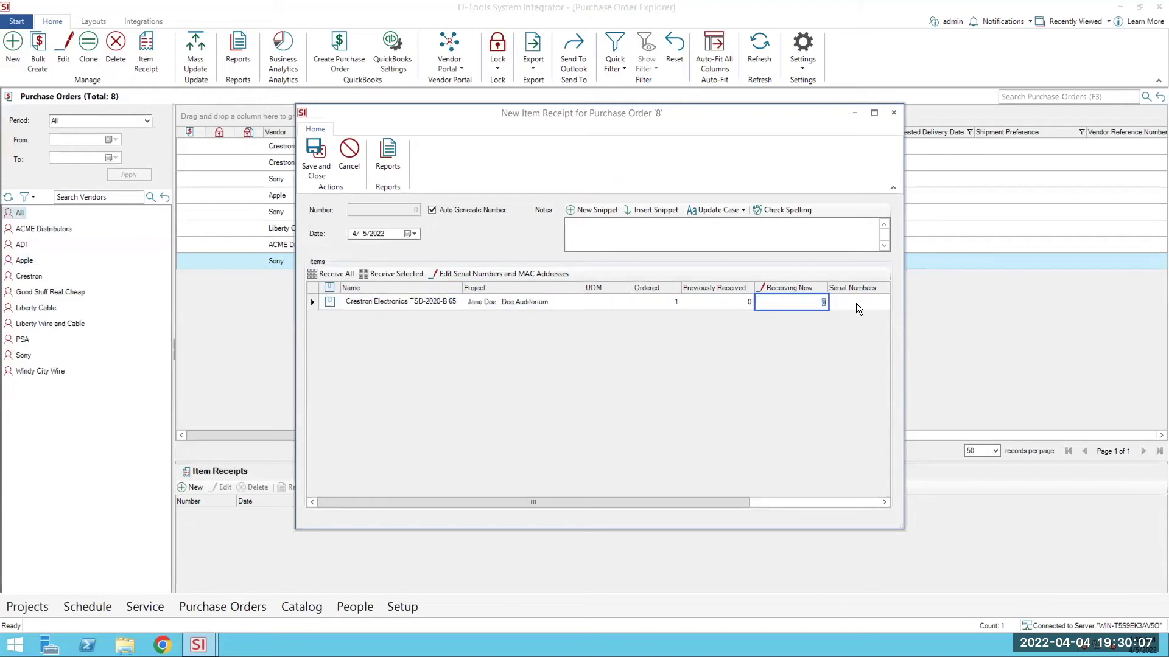
pyautogui.click(325, 157)
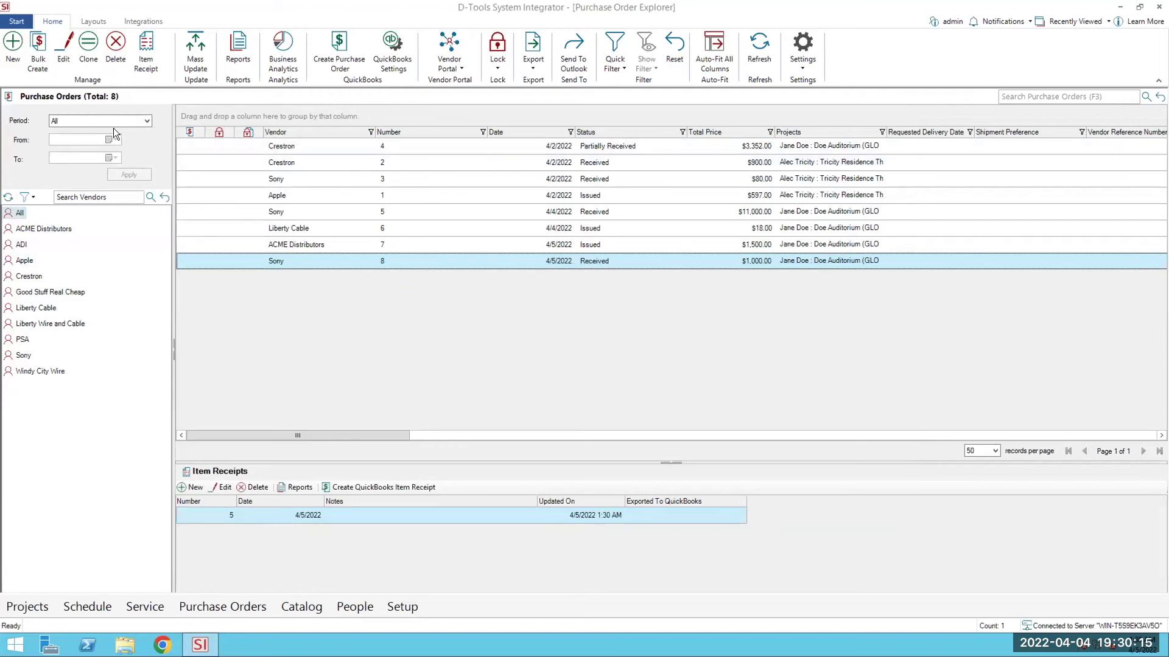
# Step: Open the Doe Auditorium project from the project list in the Project Editor
pyautogui.click(24, 608)
pyautogui.click(49, 506)
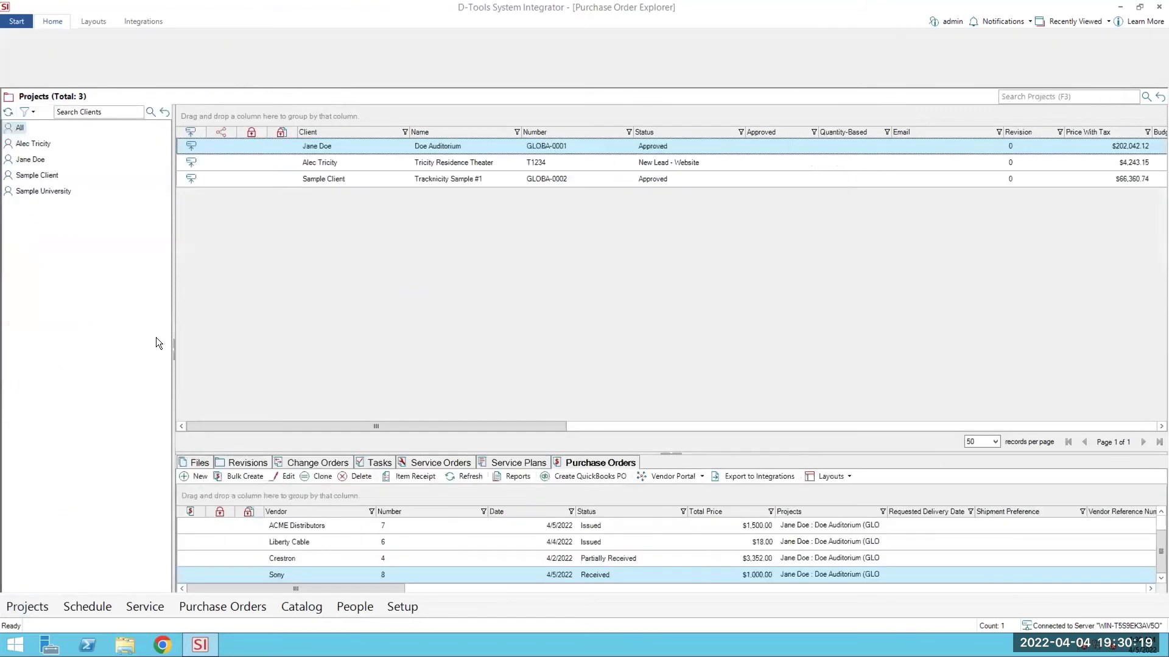
pyautogui.doubleClick(336, 146)
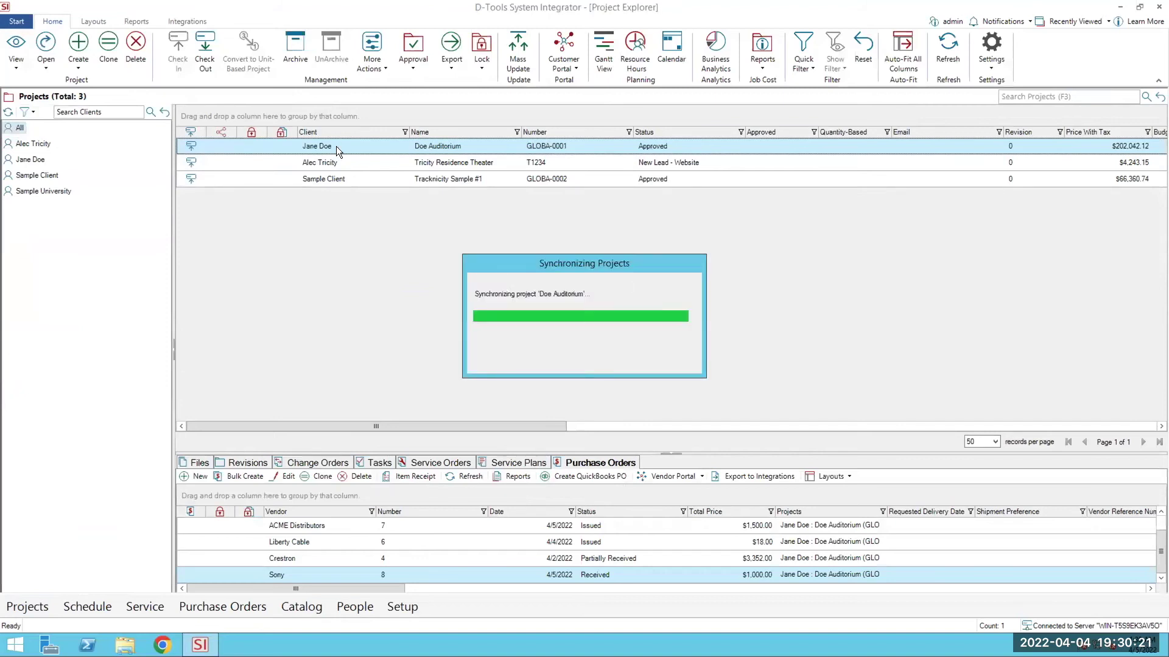
pyautogui.click(558, 367)
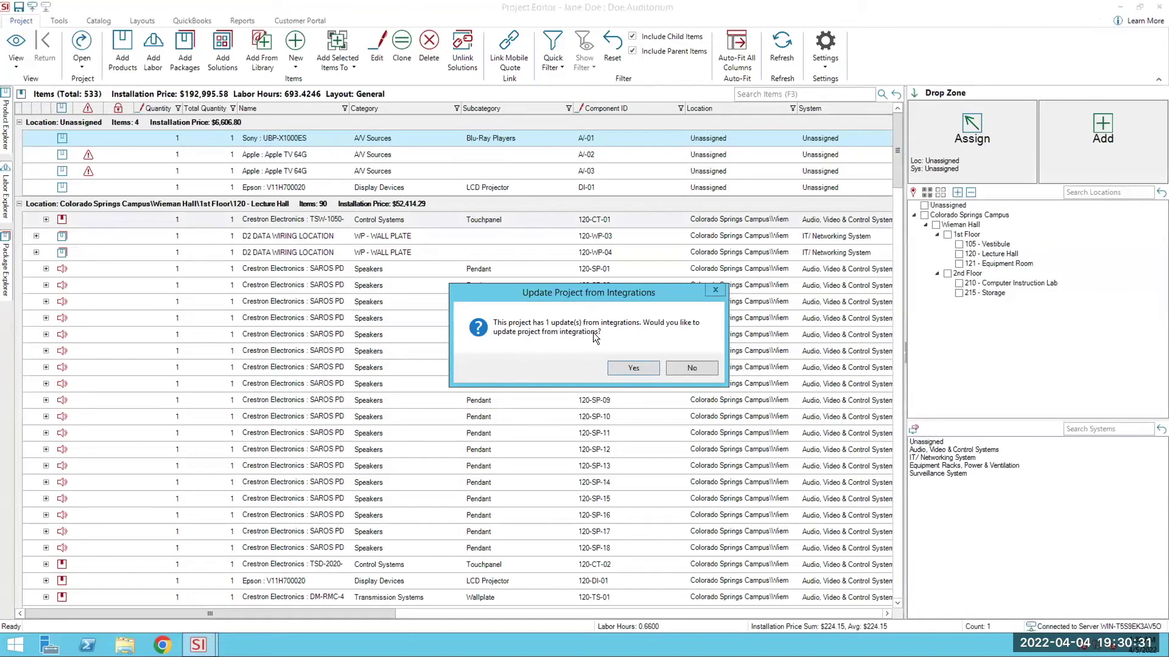
# Step: Accept the pending Tracknicity integration update and import the selected Screen Innovations 5WMEX178PW item into the project with all fields updated
pyautogui.click(628, 368)
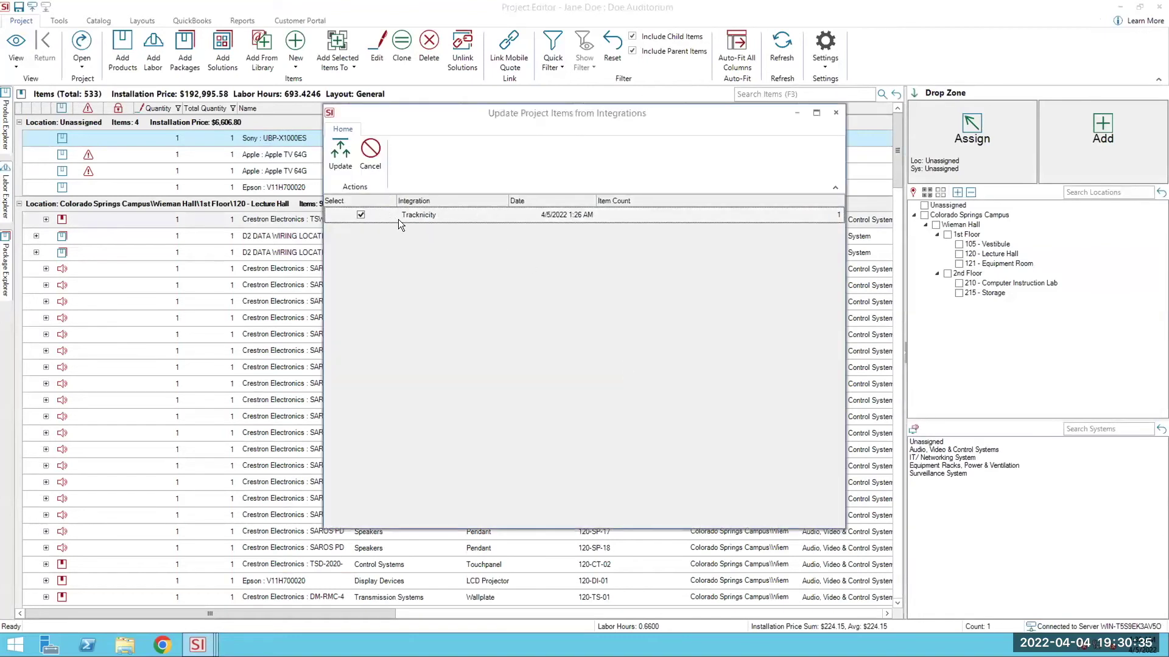
pyautogui.click(337, 158)
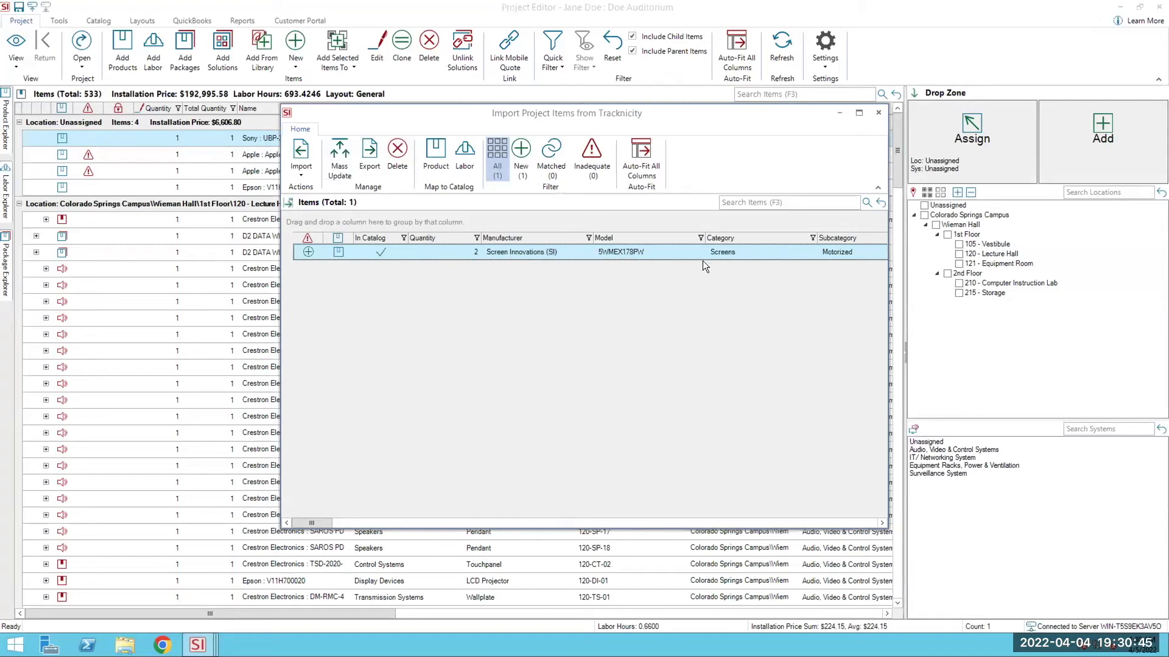
pyautogui.click(301, 177)
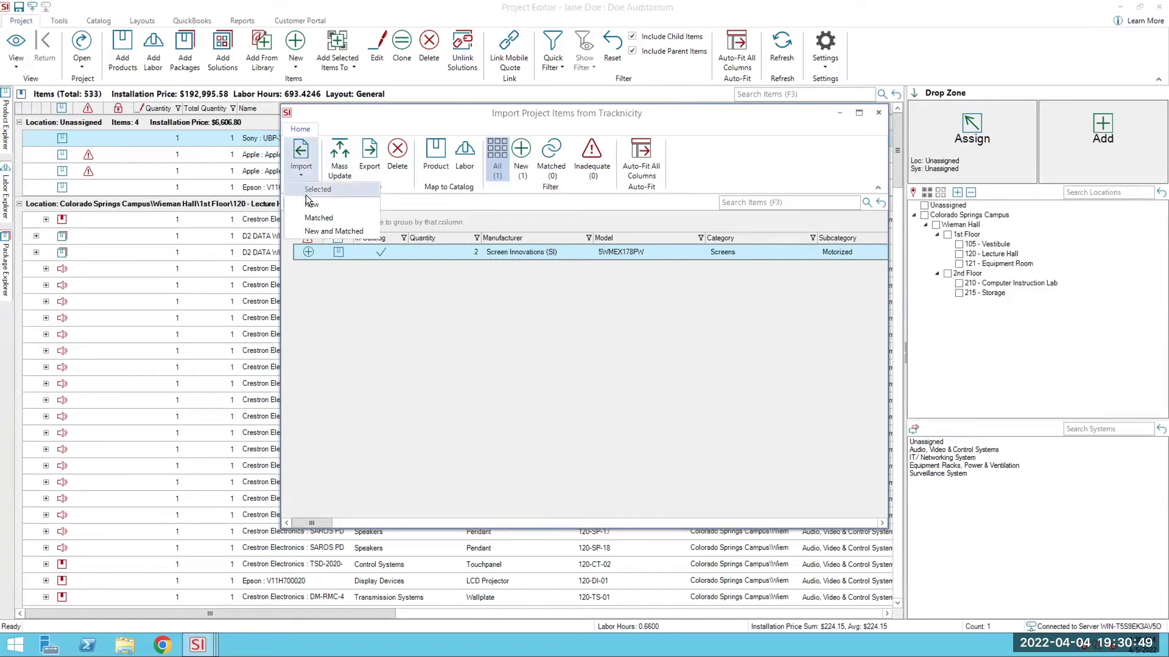
pyautogui.click(311, 187)
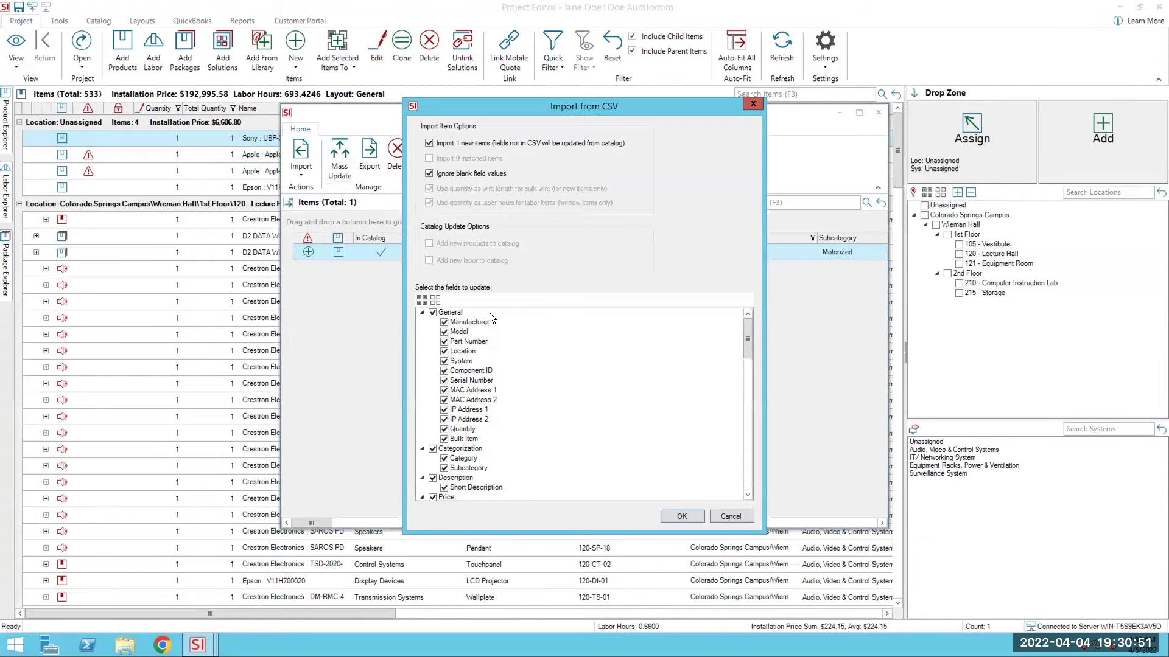
pyautogui.click(679, 515)
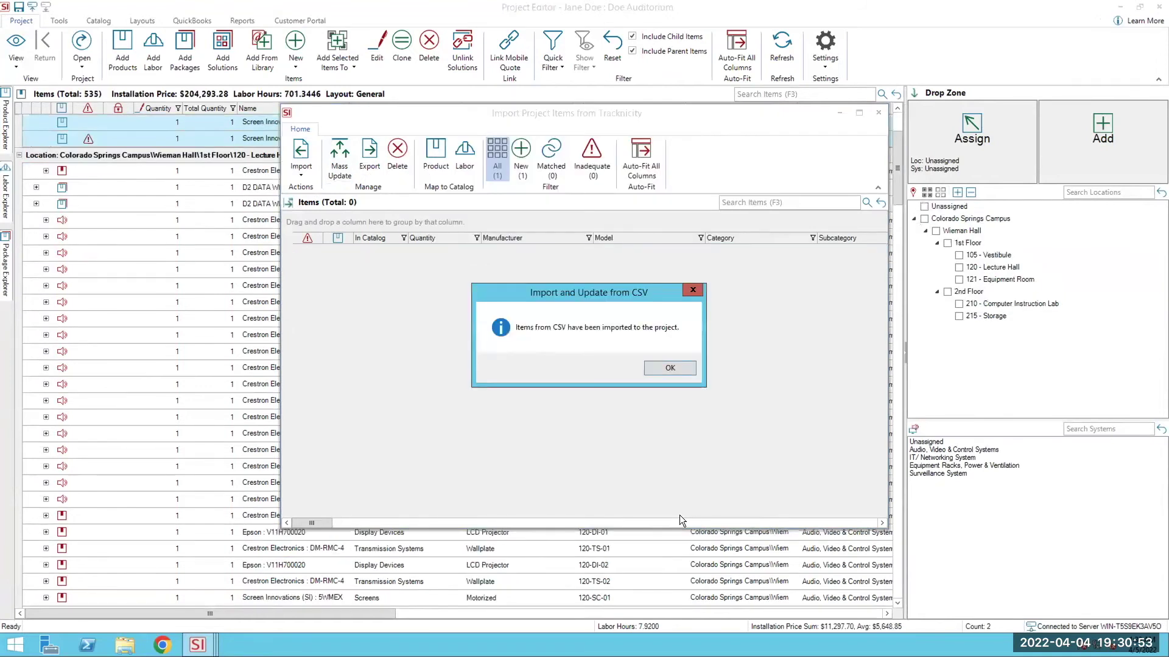
pyautogui.click(669, 368)
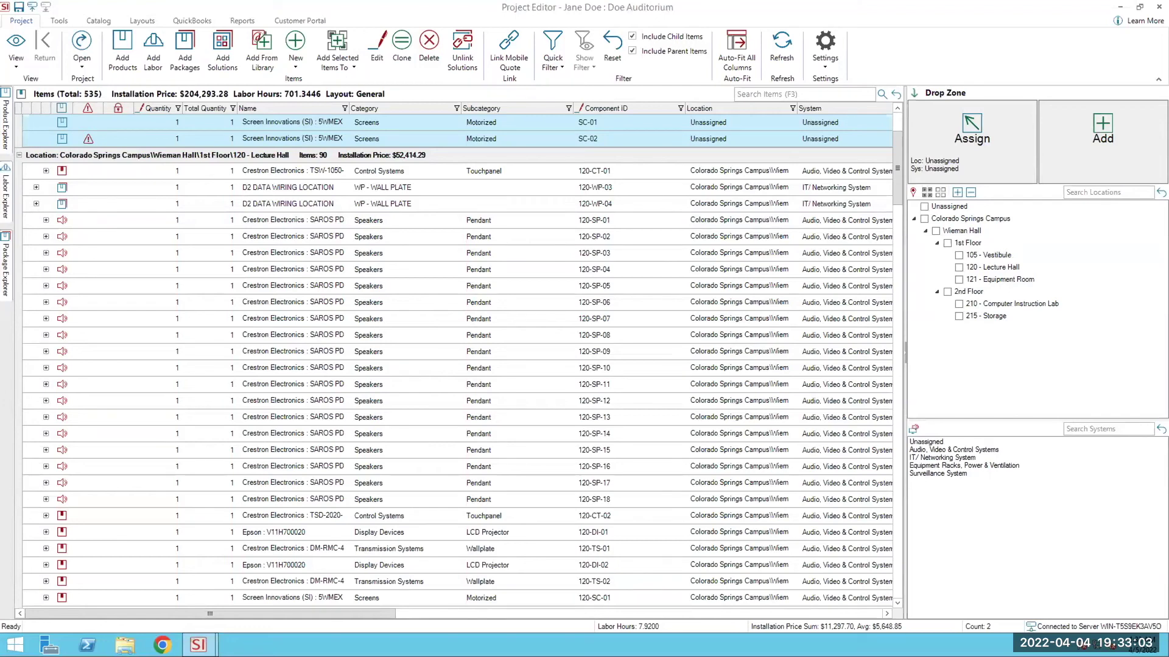
# Step: Switch to the Tracknicity web app and review the Doe Auditorium project report and the Staging Area report
pyautogui.press('super+Tab')
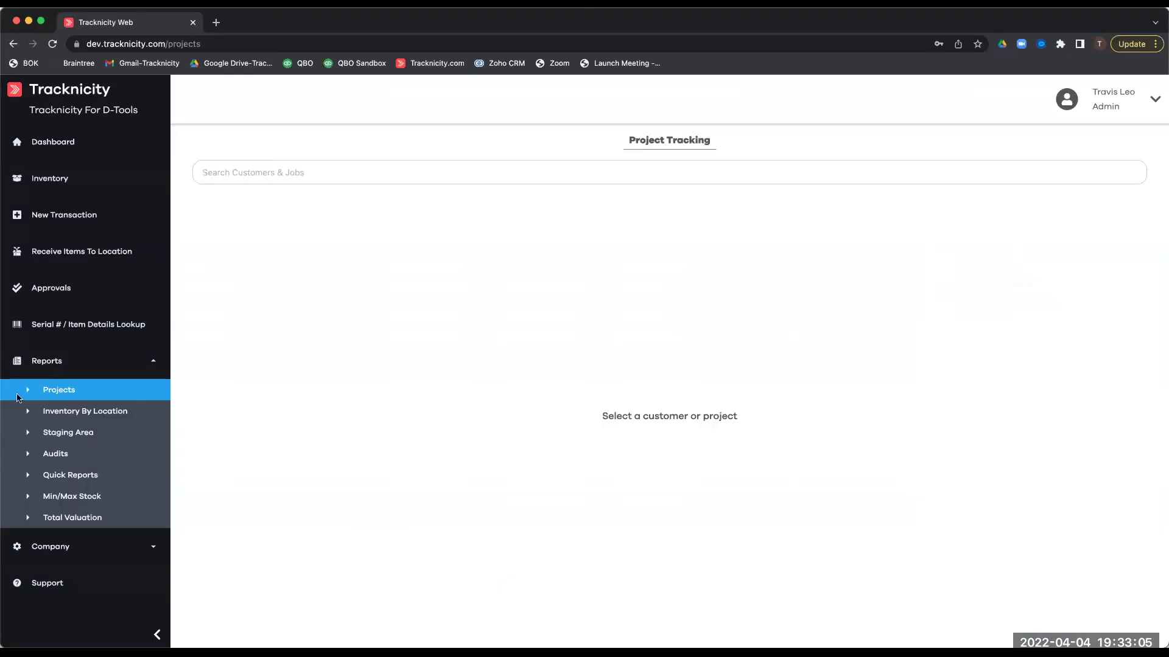
pyautogui.click(331, 169)
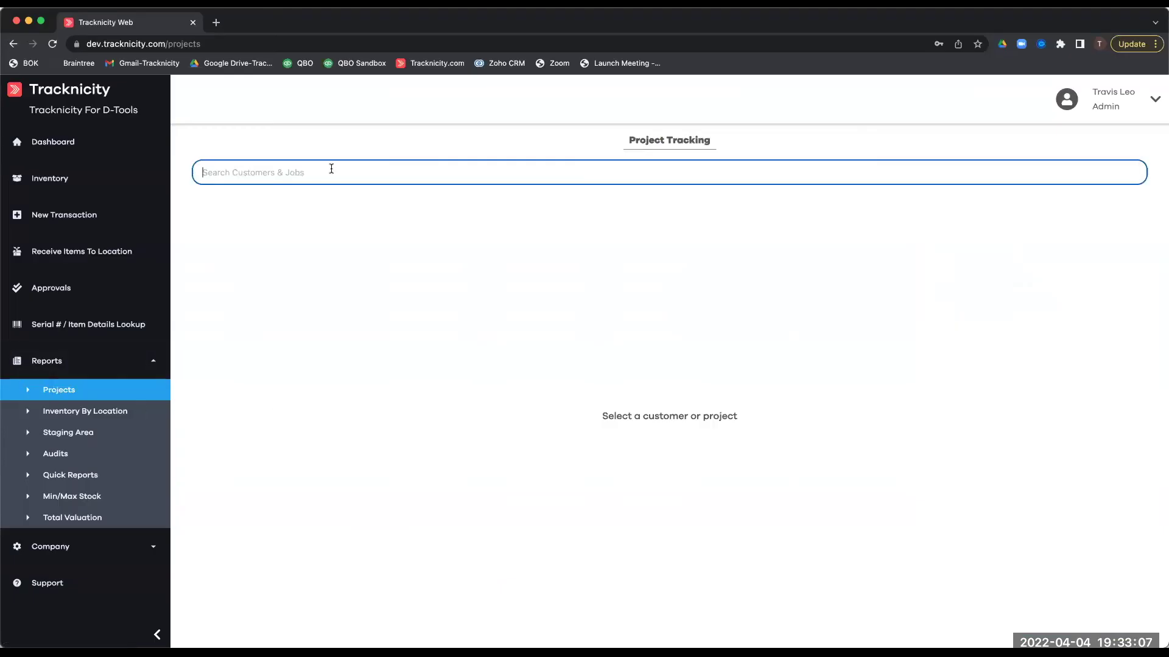
pyautogui.write('doe')
pyautogui.click(312, 199)
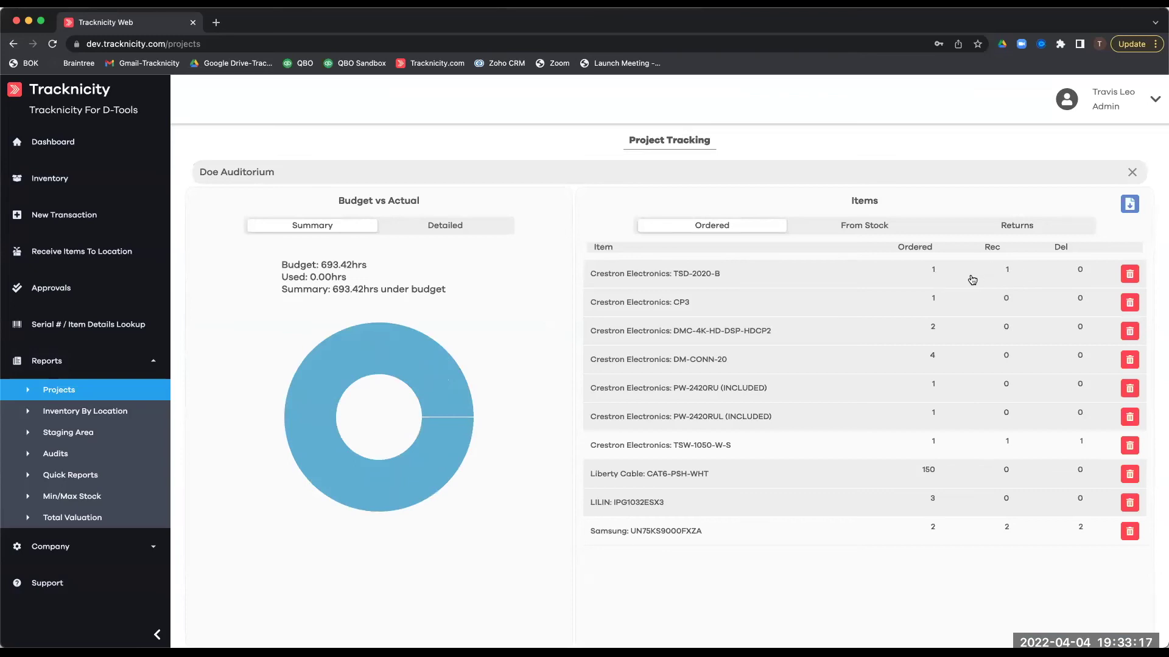
pyautogui.click(58, 434)
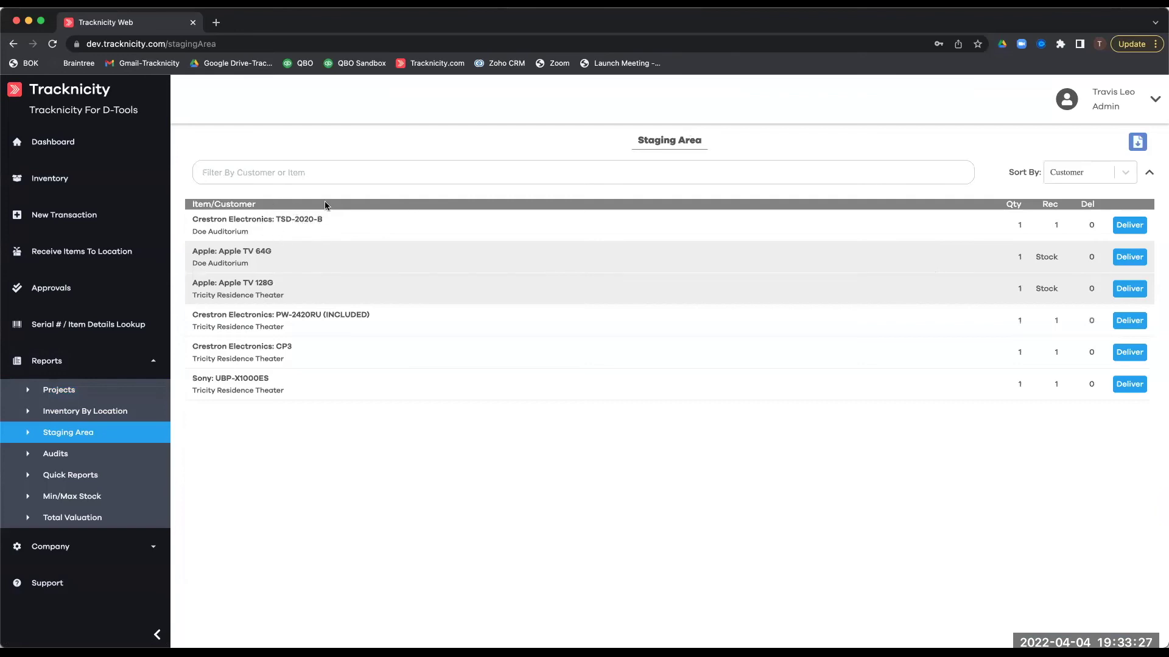
# Step: Start a checkout transaction from the Staging Area to the Doe Auditorium job
pyautogui.click(56, 139)
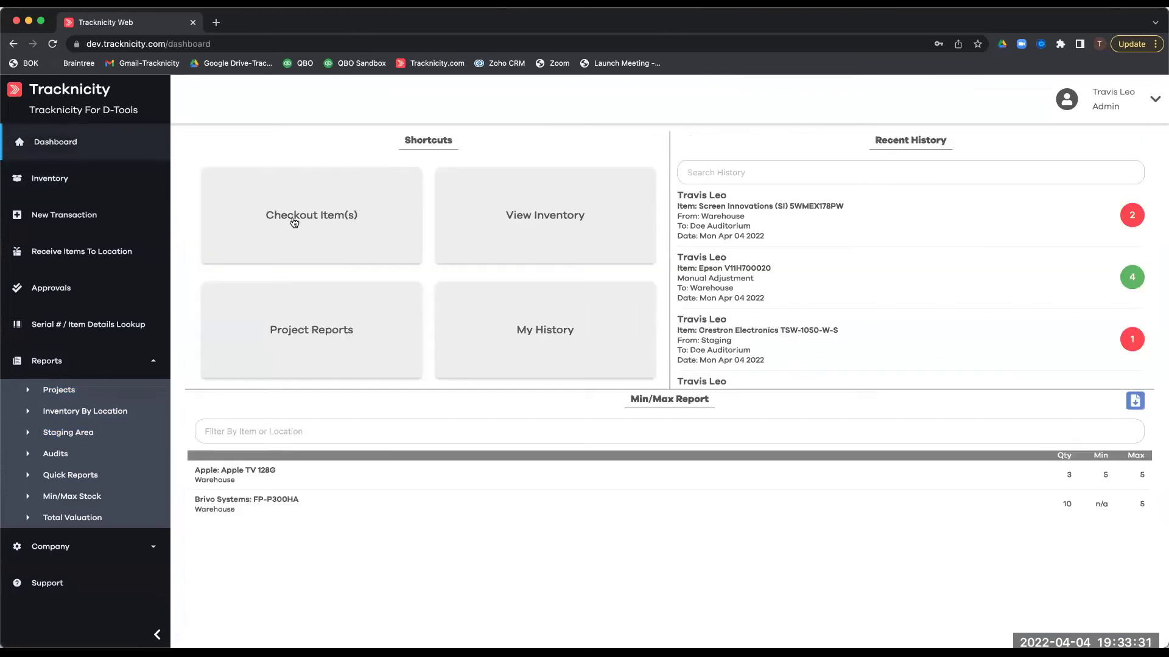
pyautogui.click(292, 222)
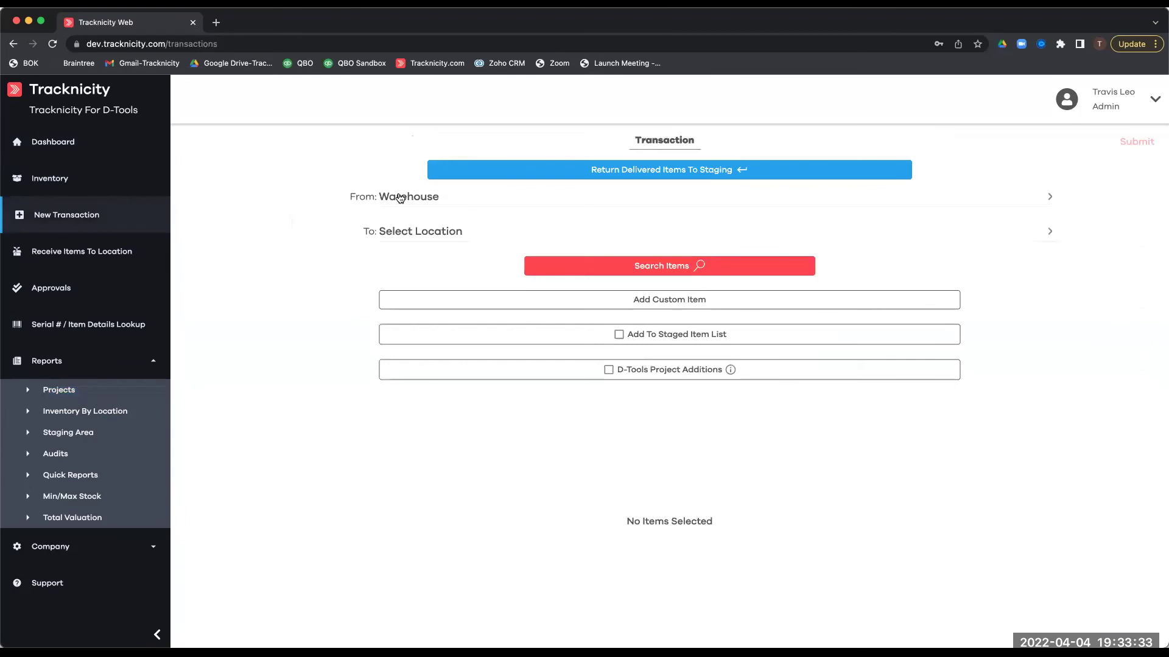
pyautogui.click(400, 197)
pyautogui.click(590, 319)
pyautogui.click(414, 232)
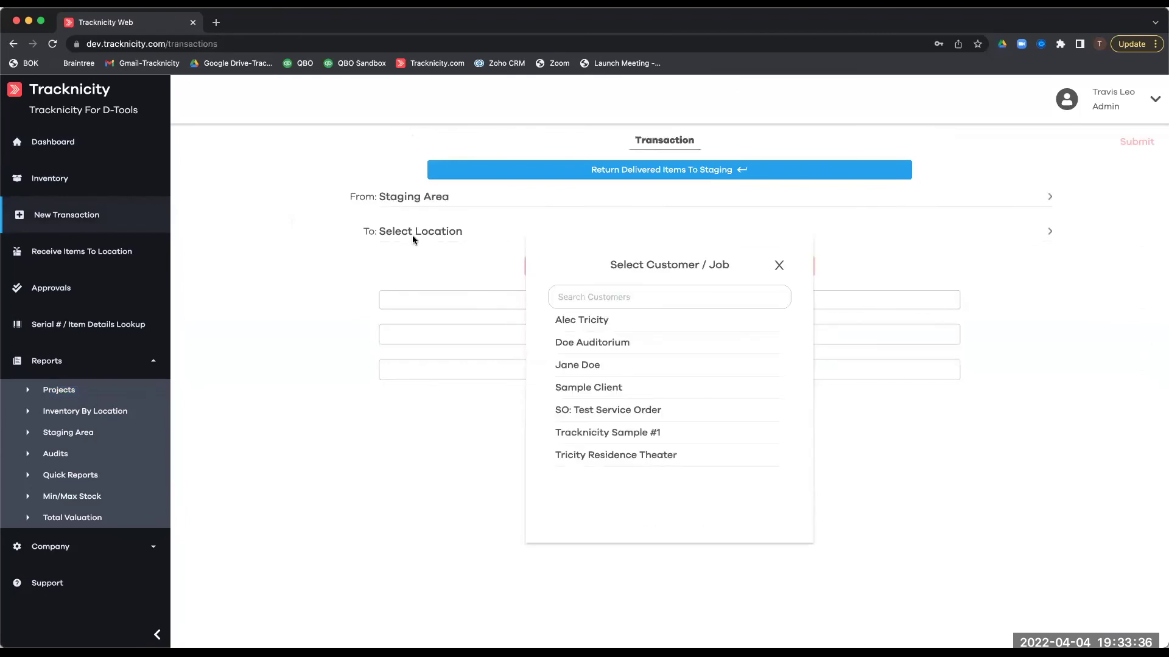
pyautogui.click(589, 348)
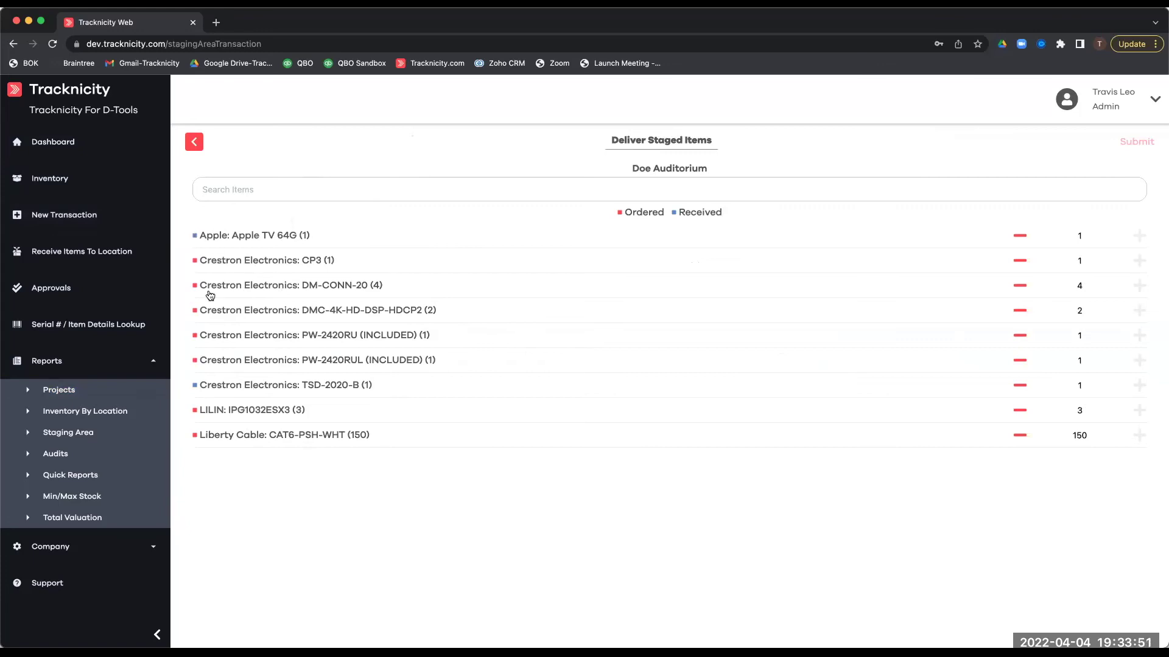
# Step: Select the staged Crestron Electronics CP3 and Apple TV 64G for delivery and submit the transaction
pyautogui.click(235, 266)
pyautogui.click(234, 238)
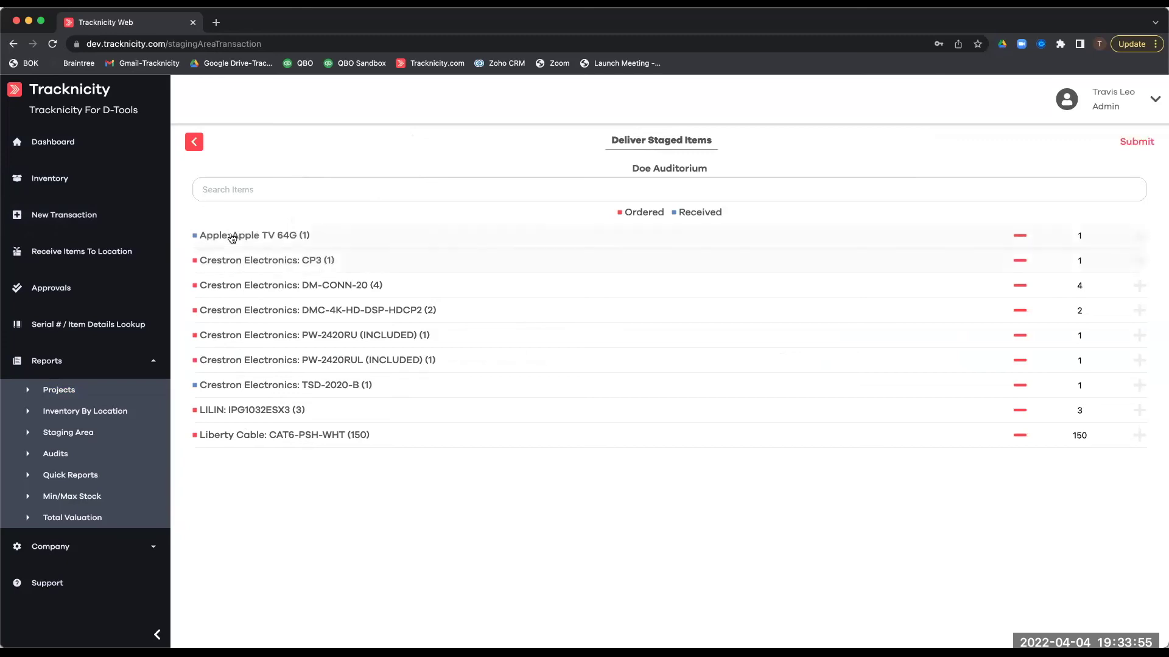
pyautogui.click(1136, 141)
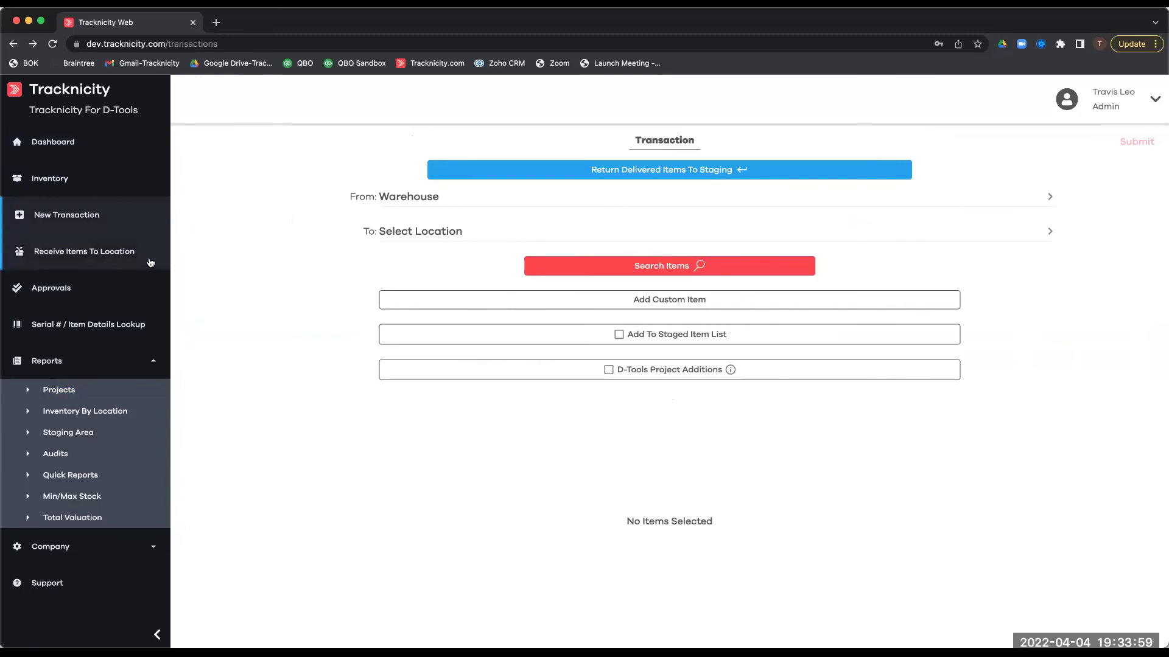
# Step: Examine the Delivered Items quick report with its date range, and review the recent history on the dashboard
pyautogui.click(68, 411)
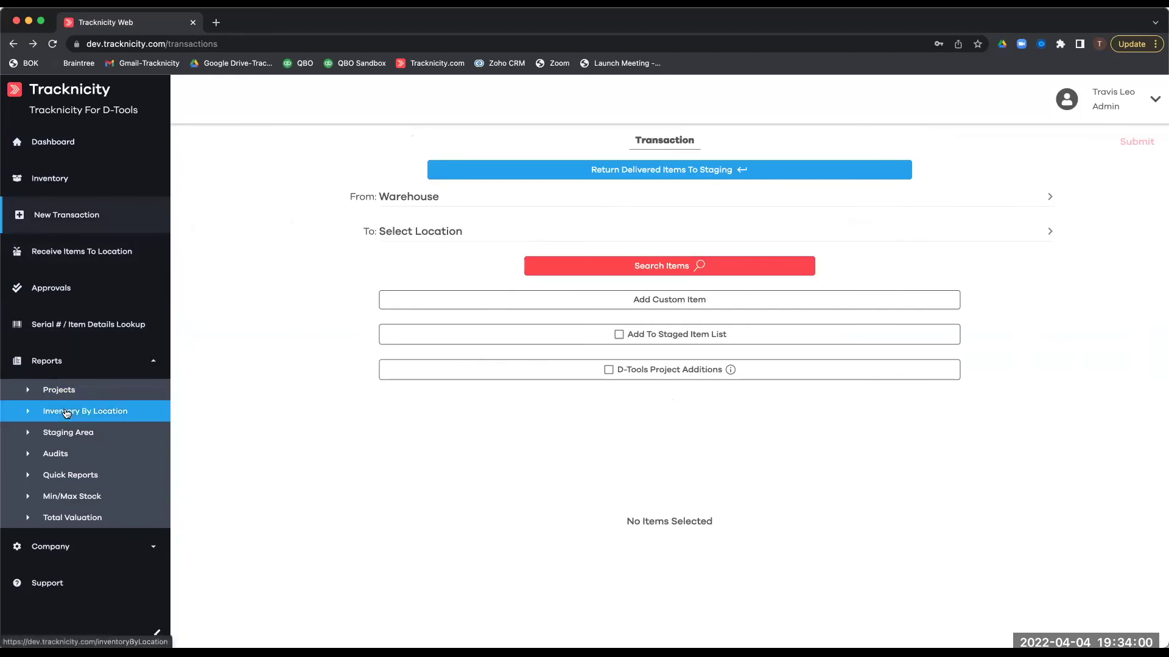
pyautogui.click(66, 473)
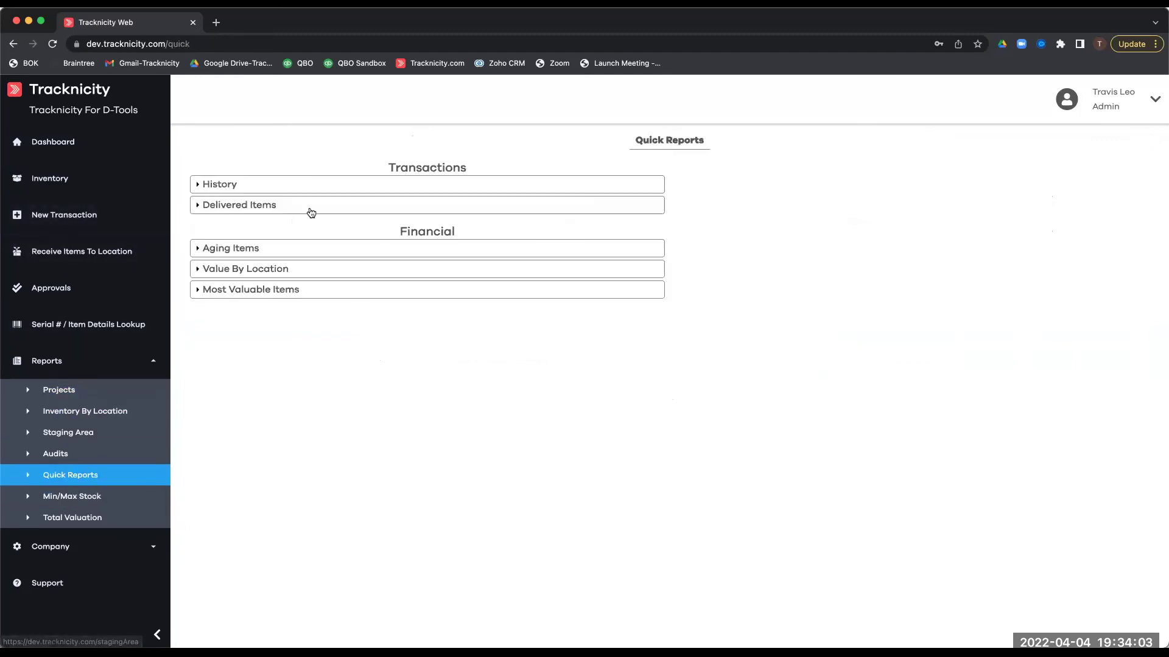
pyautogui.click(227, 206)
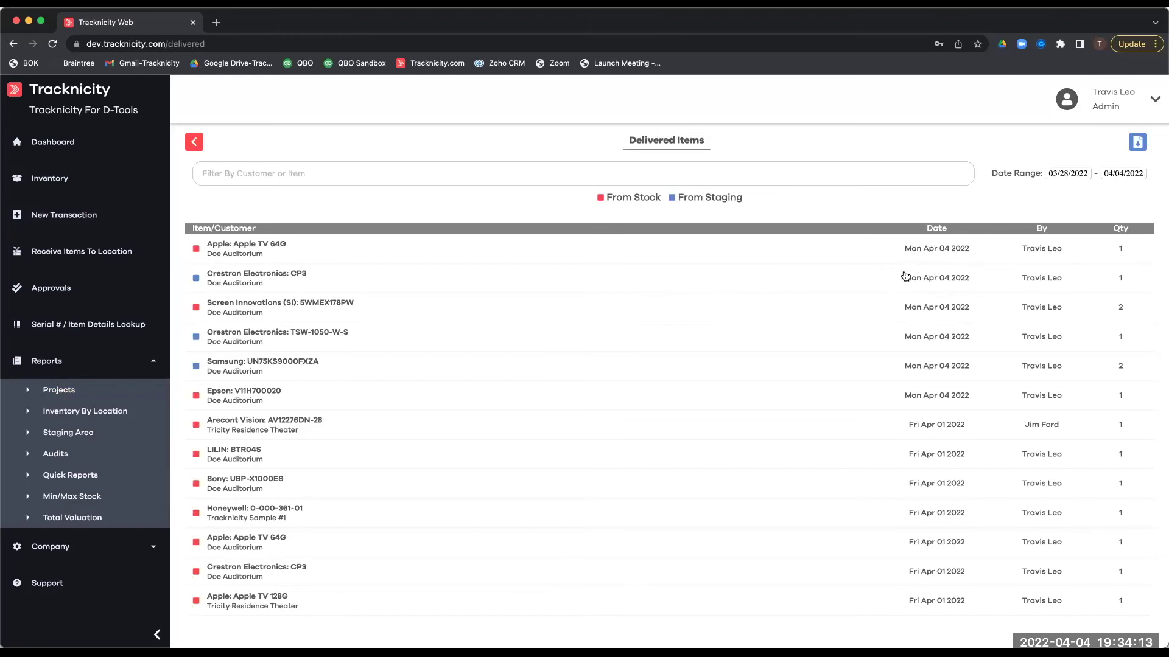
pyautogui.click(1076, 176)
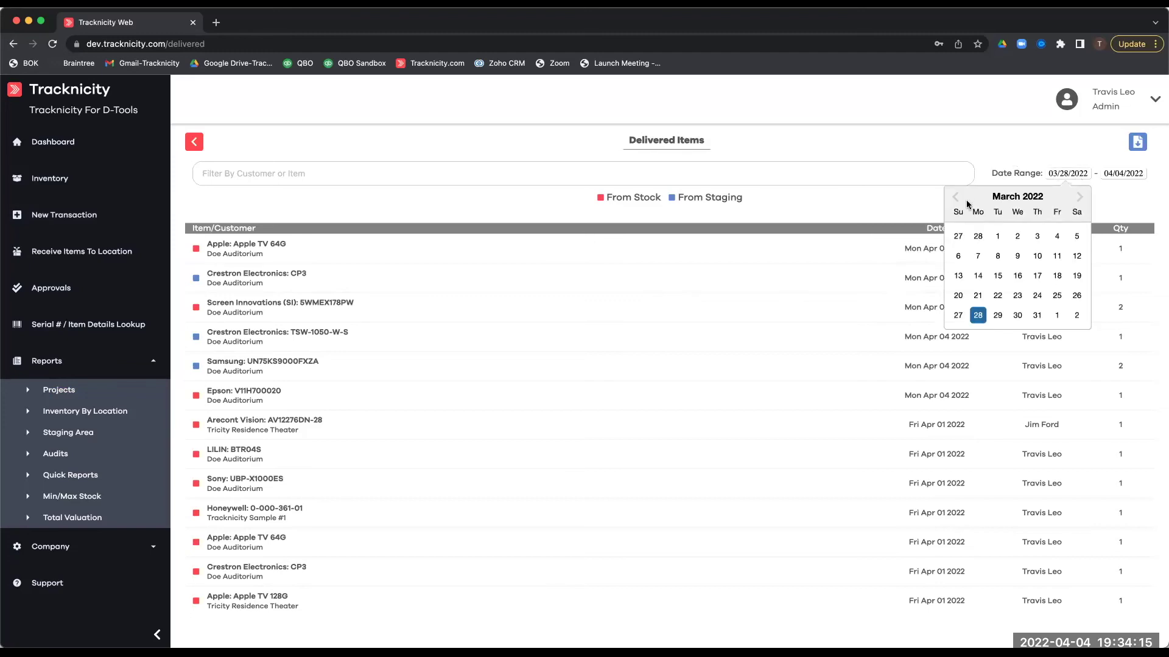
pyautogui.click(1087, 145)
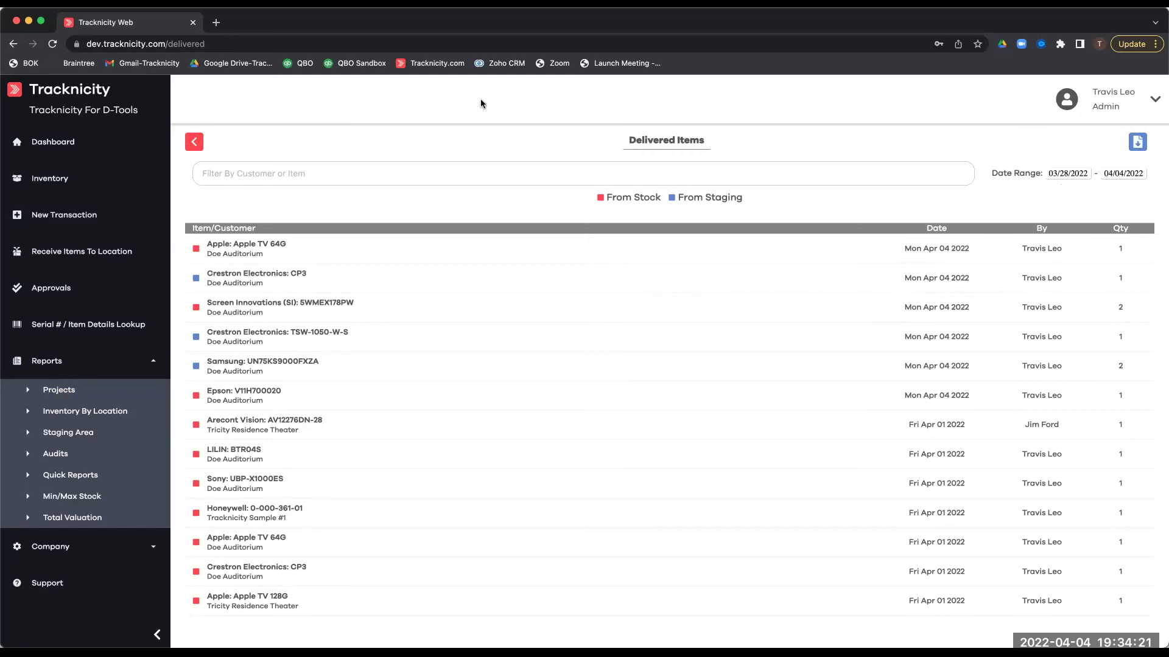
pyautogui.click(56, 143)
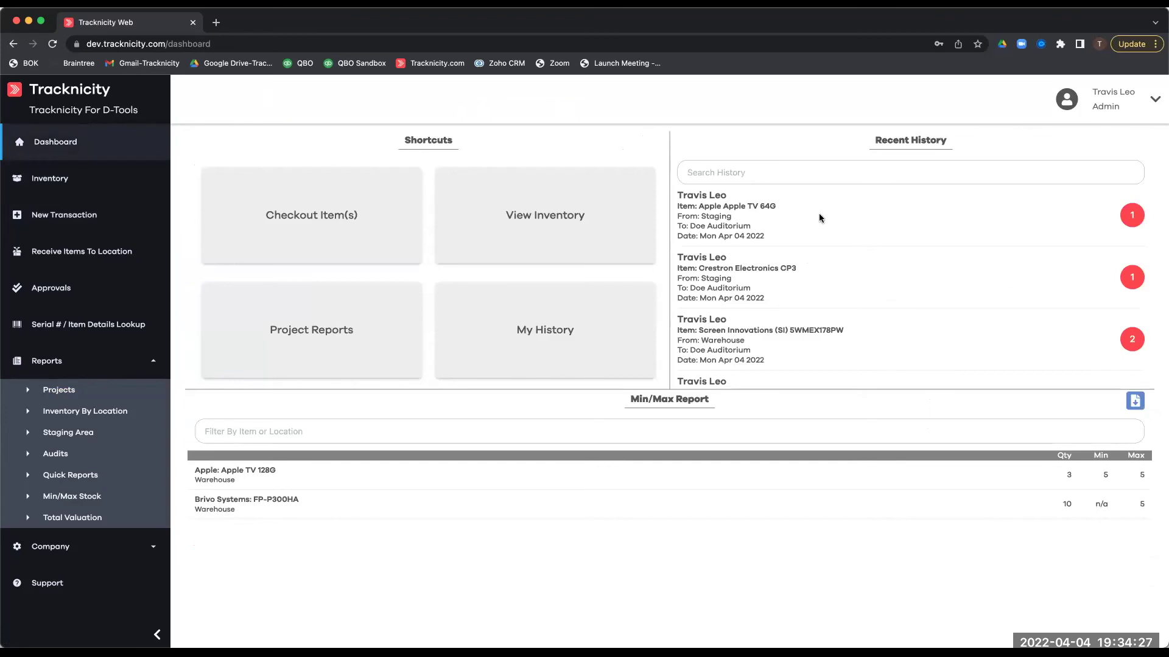
pyautogui.scroll(-1, 851, 250)
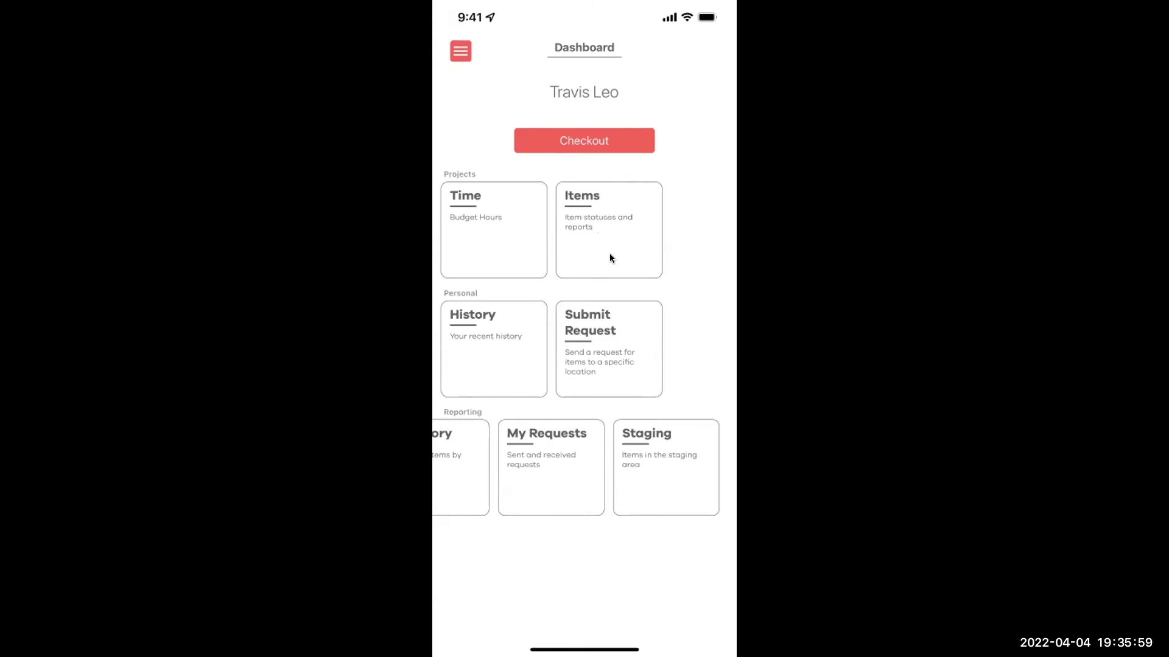
# Step: In the Tracknicity mobile app, check out Crestron DM-CONN-20 and DMC-4K-HD-DSP-HDCP2 from the Staging Area to Doe Auditorium
pyautogui.click(581, 141)
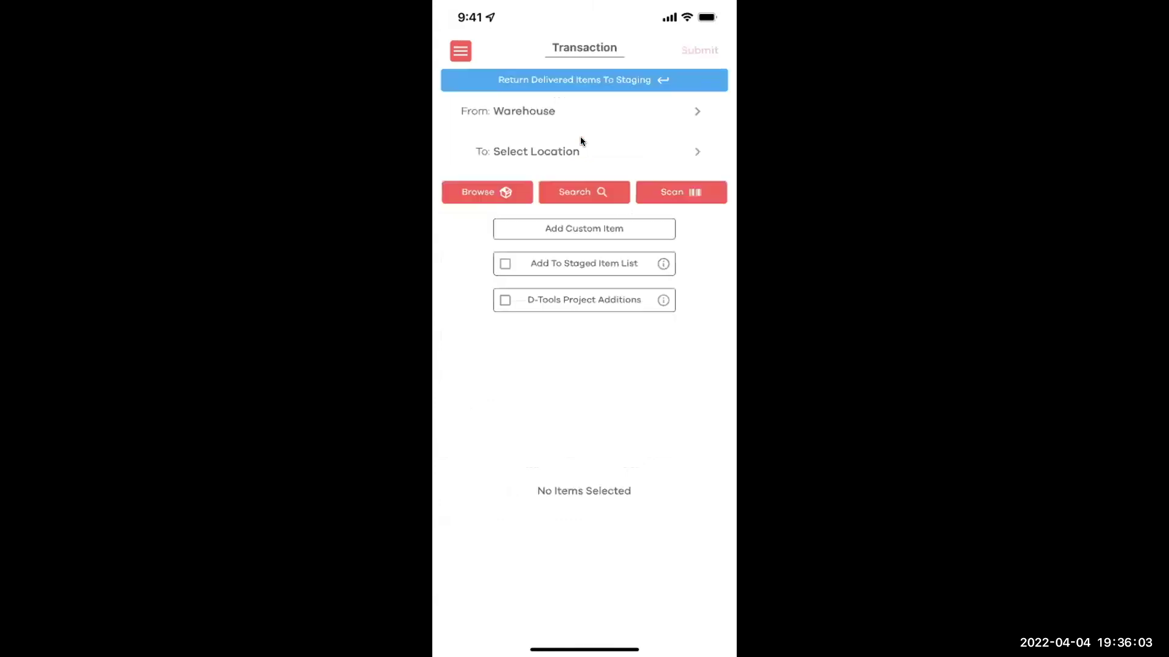
pyautogui.click(546, 109)
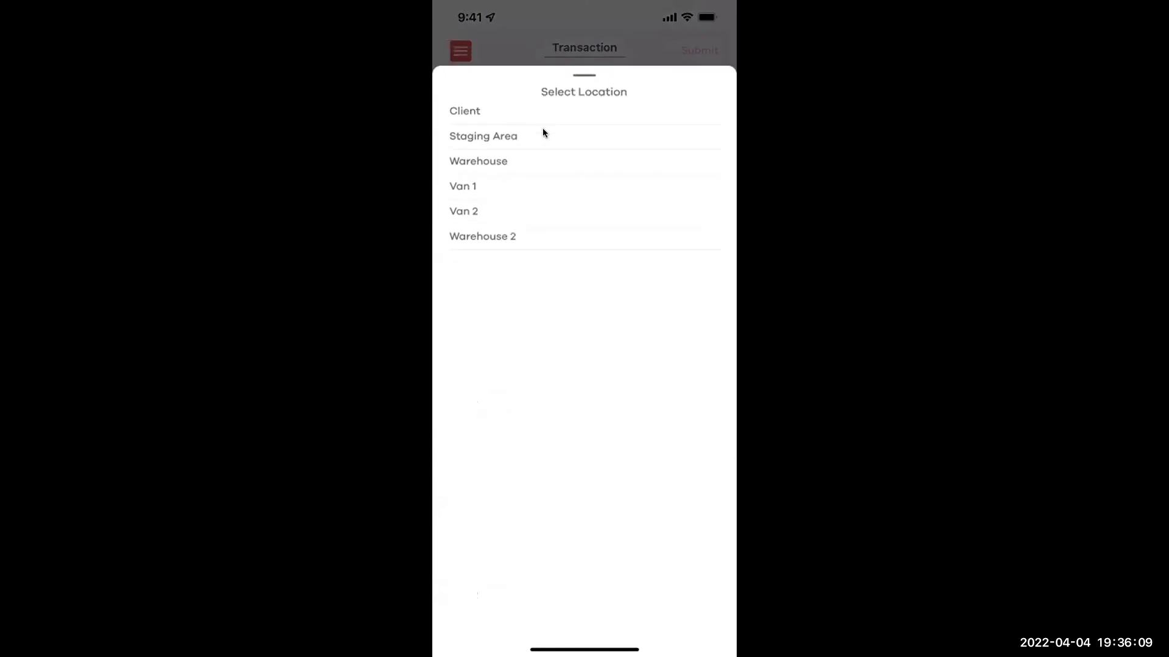
pyautogui.click(543, 134)
pyautogui.click(529, 150)
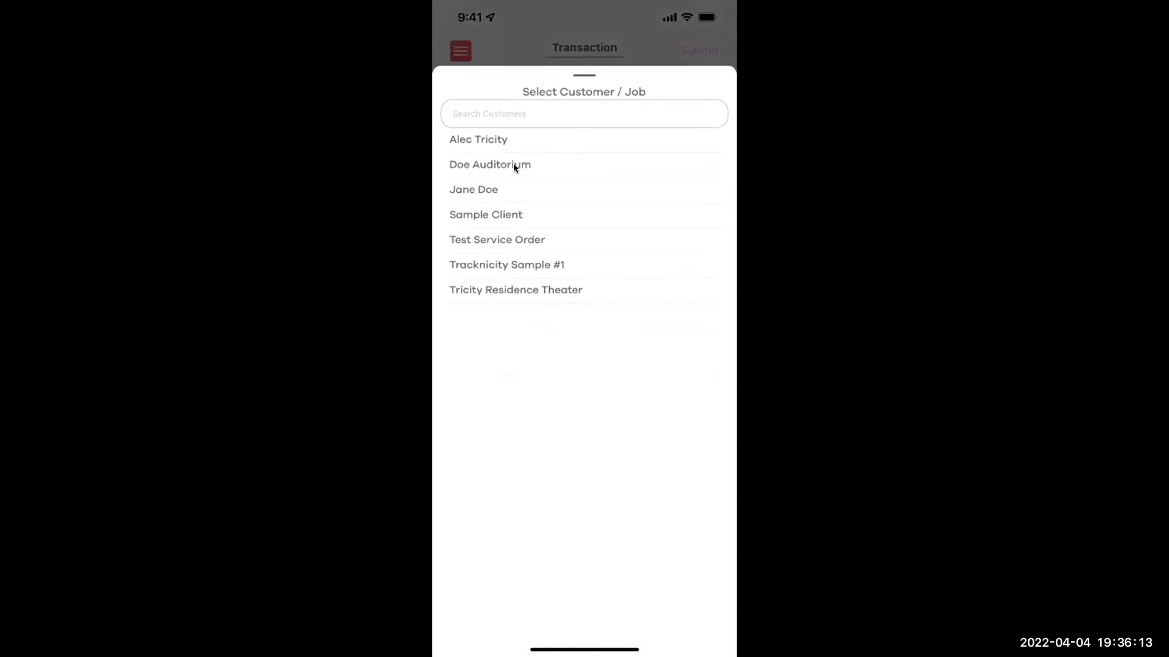
pyautogui.click(513, 163)
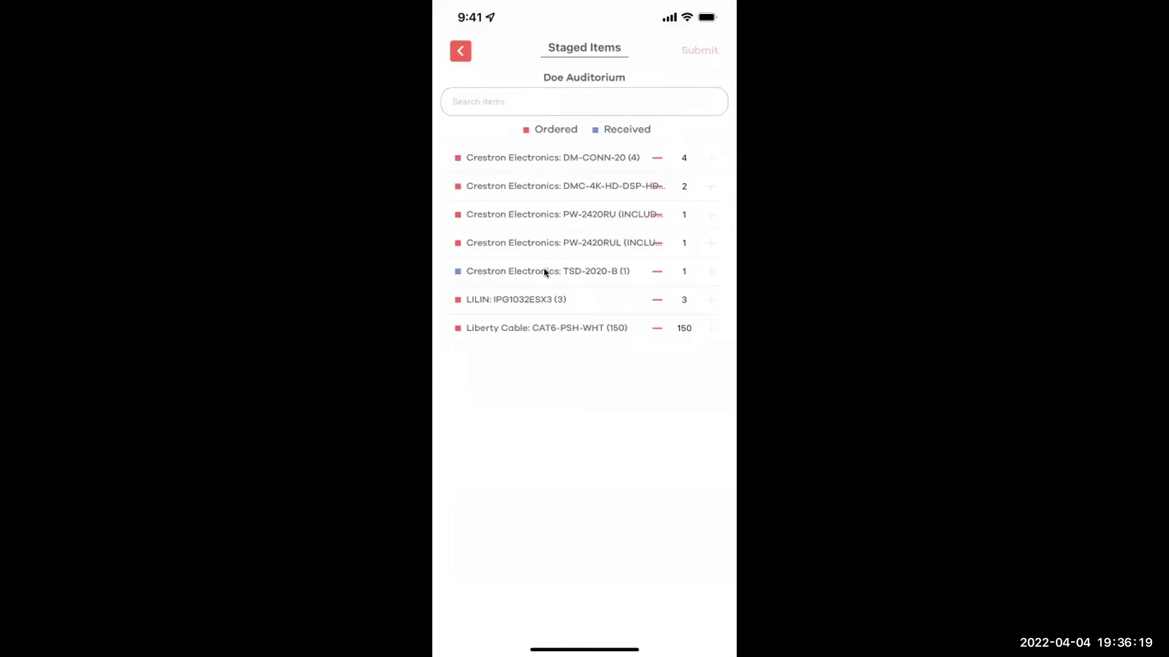
pyautogui.click(466, 151)
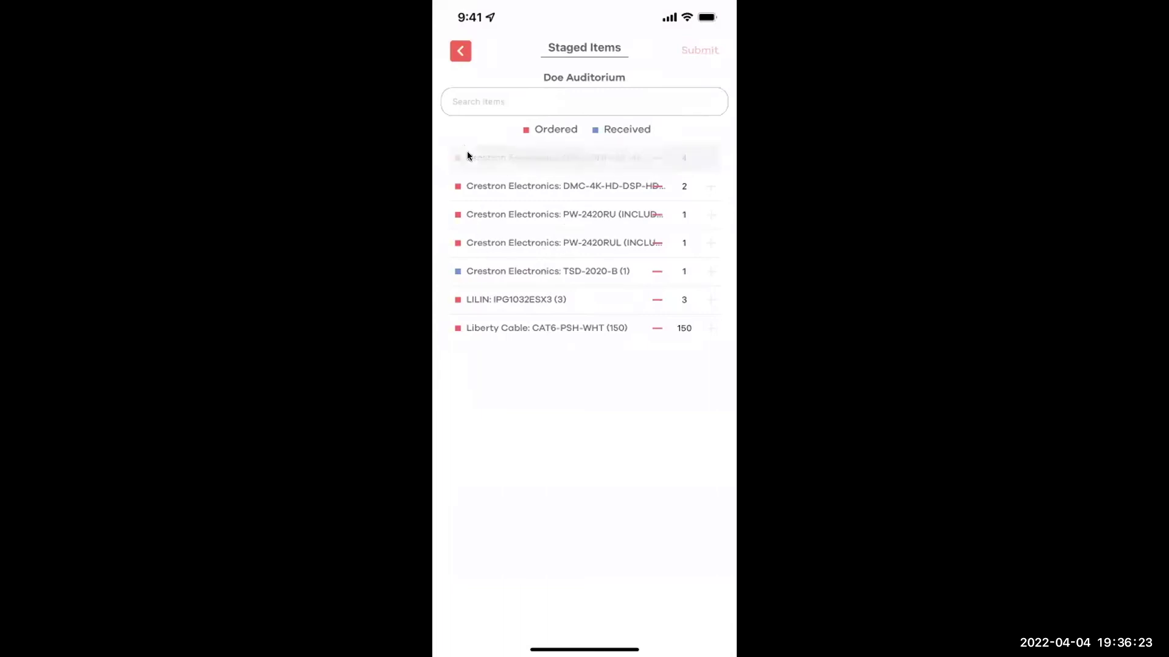
pyautogui.click(467, 187)
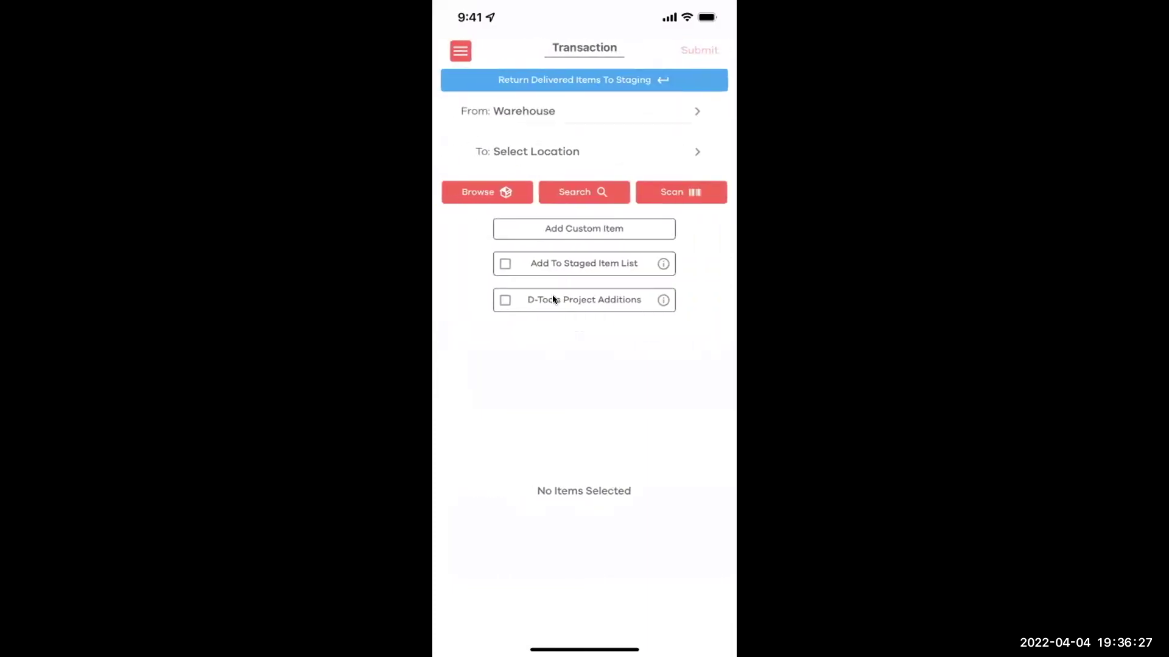
# Step: Browse the inventory to the Apple TV 64G item and examine its quantities by location and its history
pyautogui.click(454, 54)
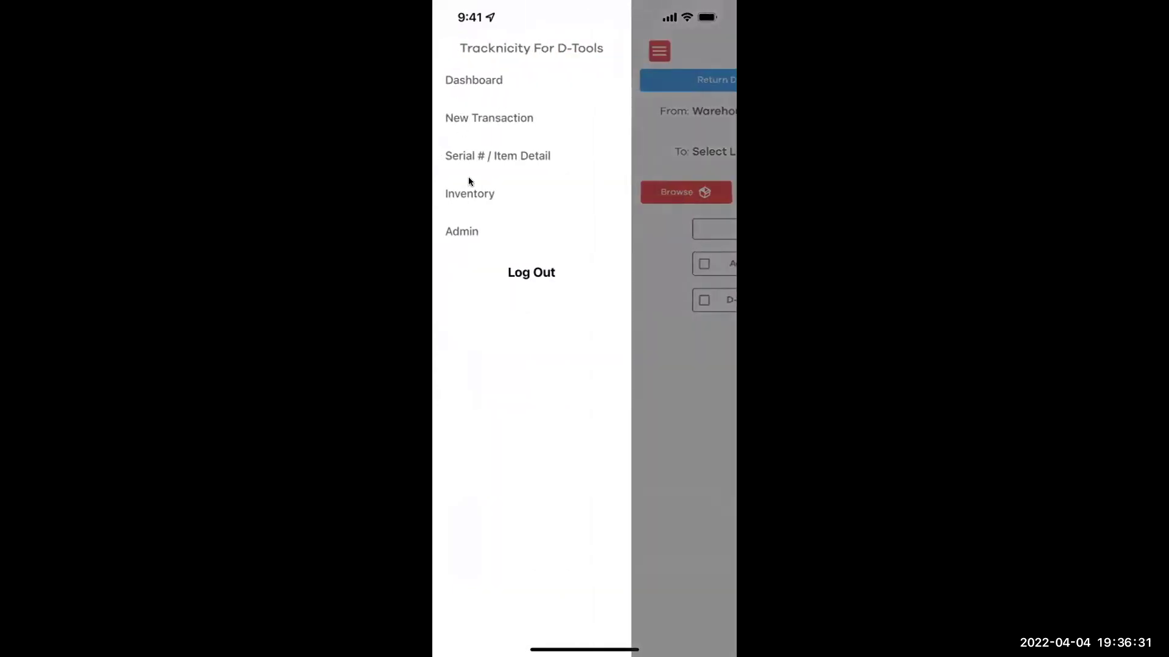
pyautogui.click(466, 193)
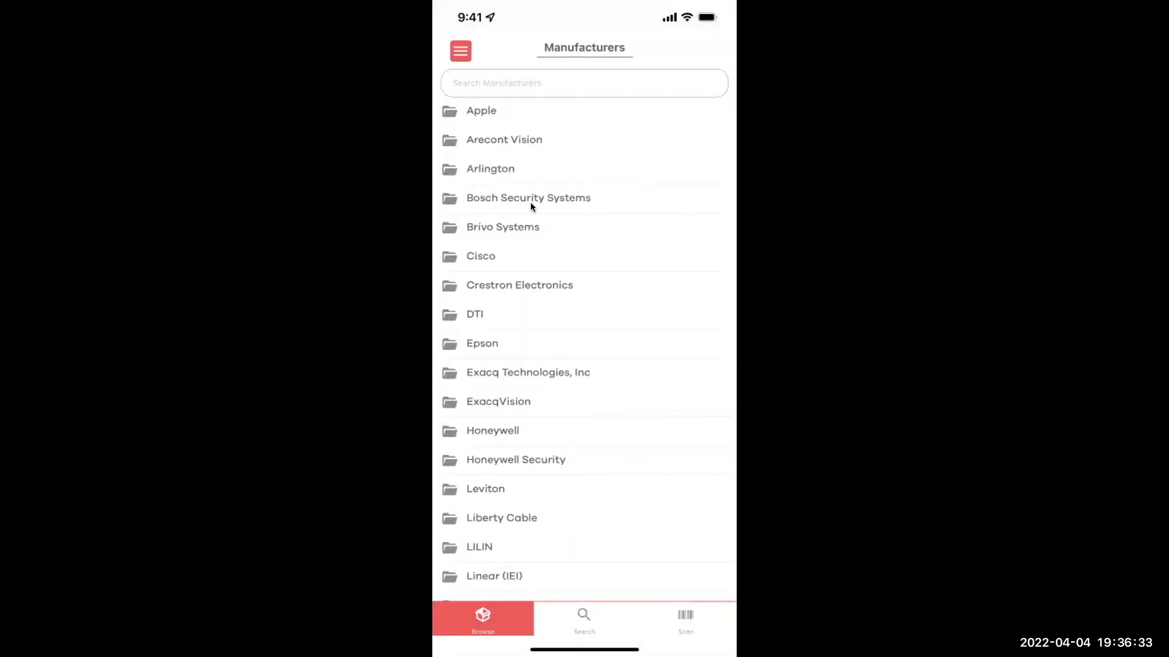
pyautogui.click(482, 113)
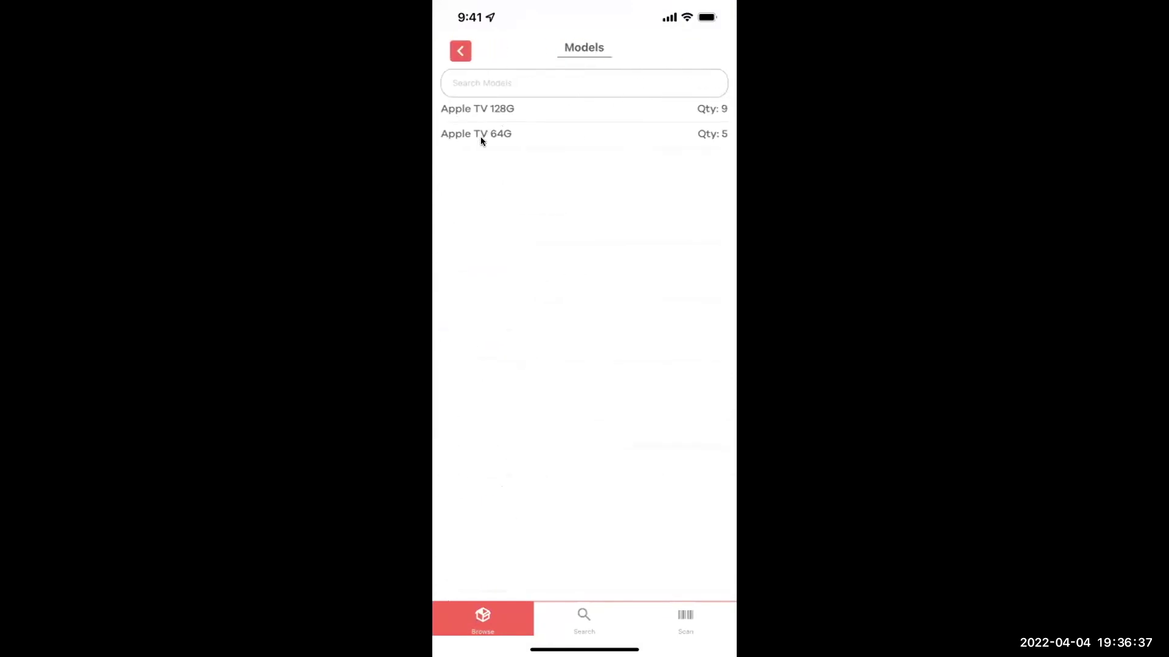
pyautogui.click(481, 136)
pyautogui.click(582, 239)
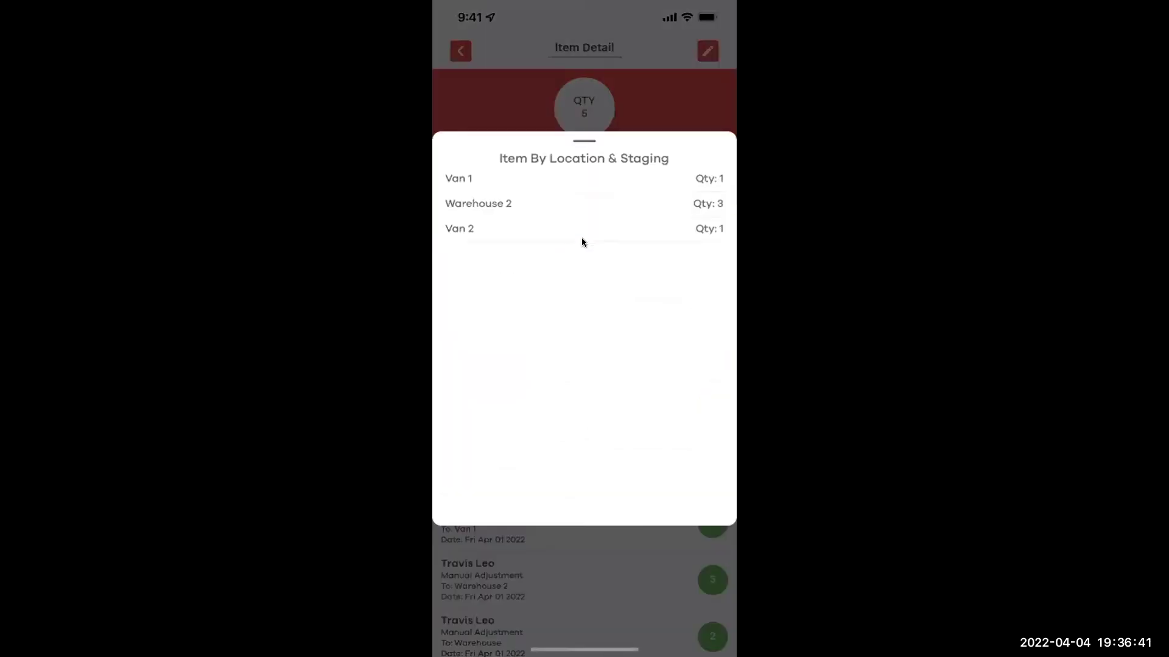
pyautogui.click(540, 262)
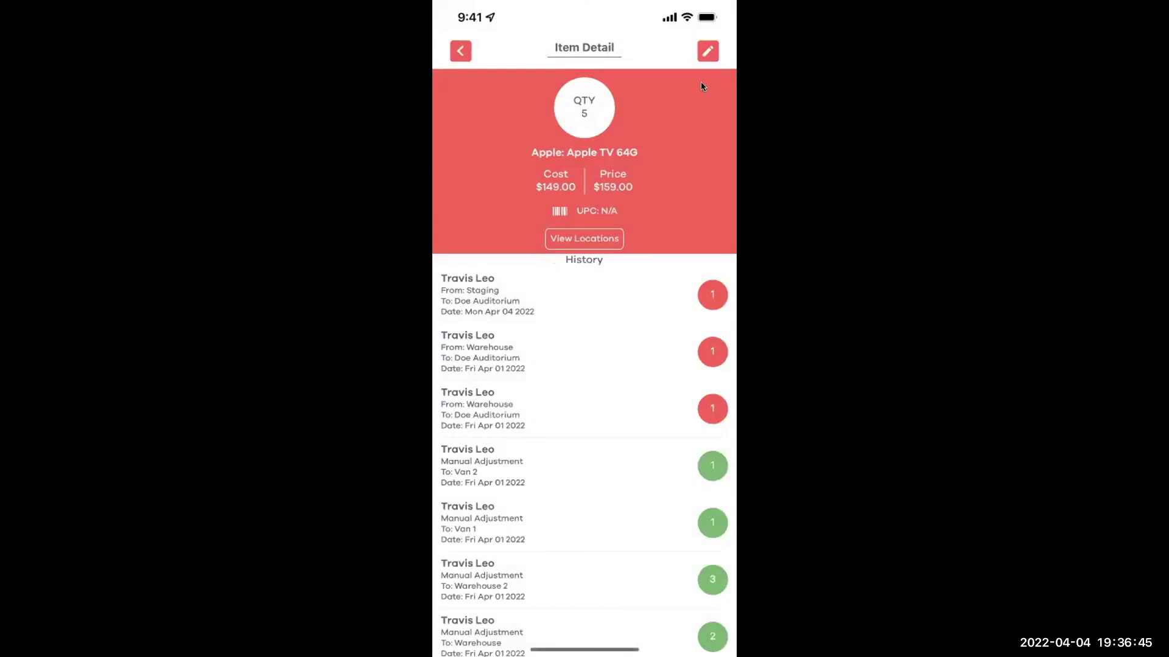
# Step: Review the editable stock settings of the Apple TV 64G item, and return to the manufacturers list
pyautogui.click(710, 55)
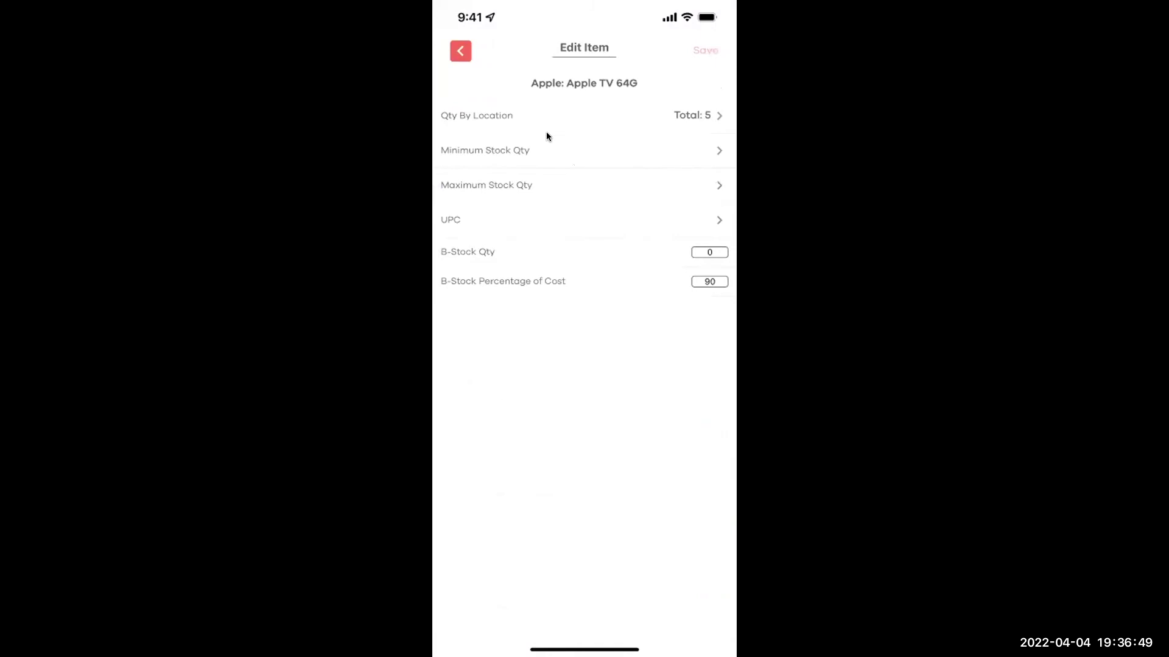
pyautogui.click(455, 57)
pyautogui.click(455, 54)
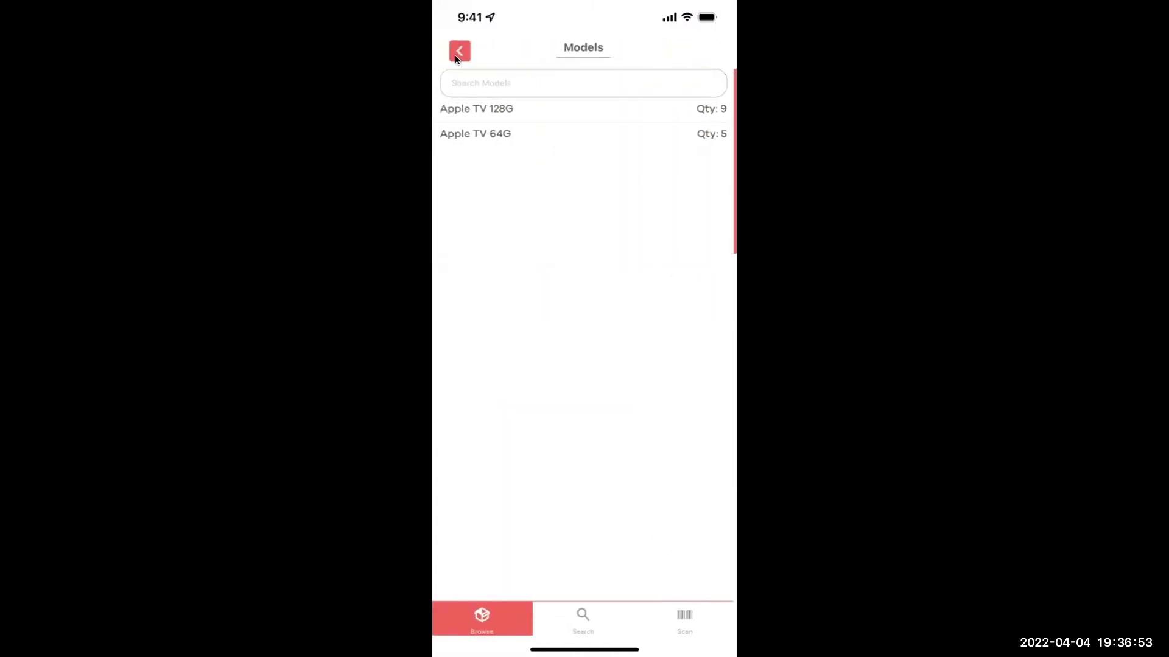
pyautogui.click(457, 53)
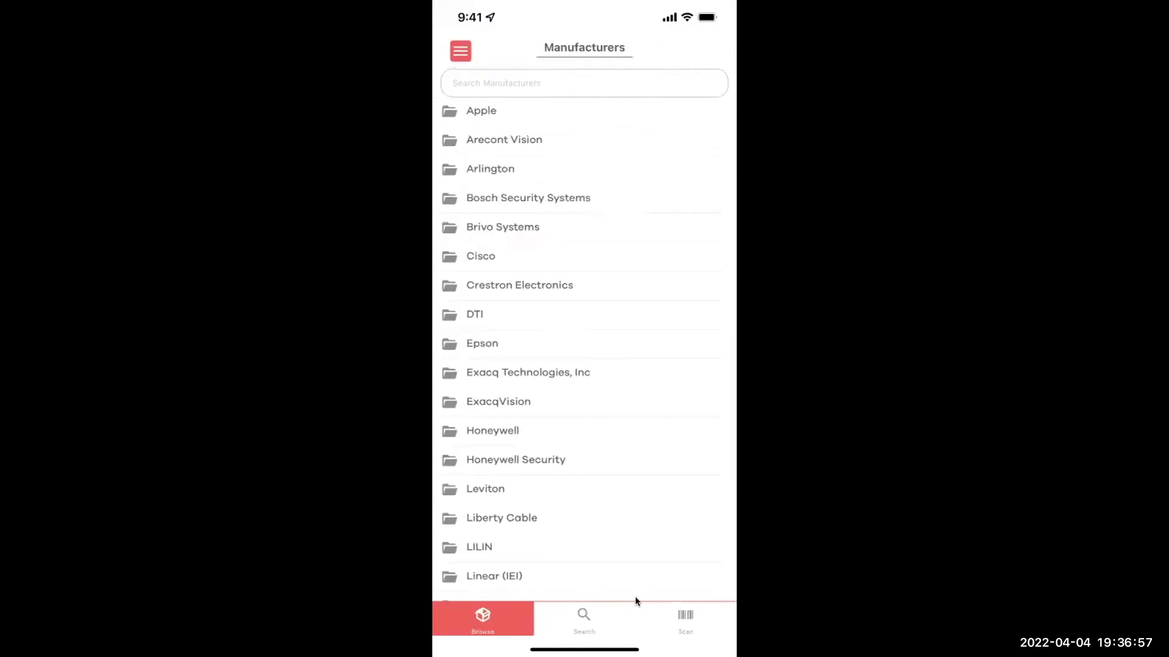
# Step: Search the inventory's manufacturers and models for "Li"
pyautogui.click(594, 619)
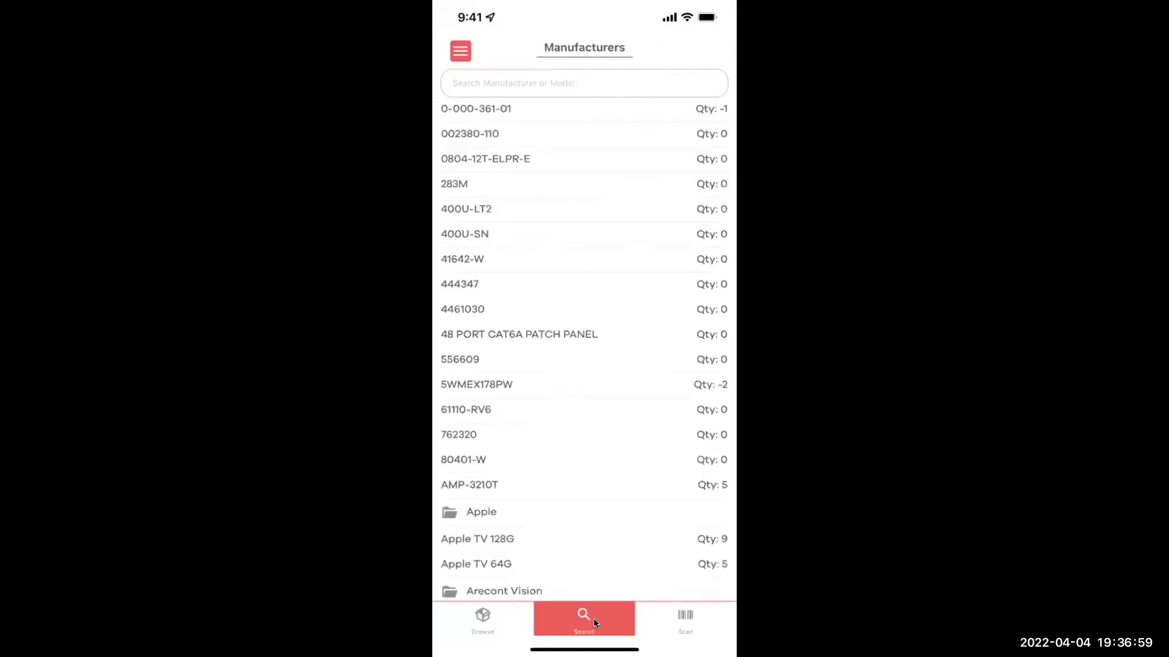
pyautogui.click(513, 83)
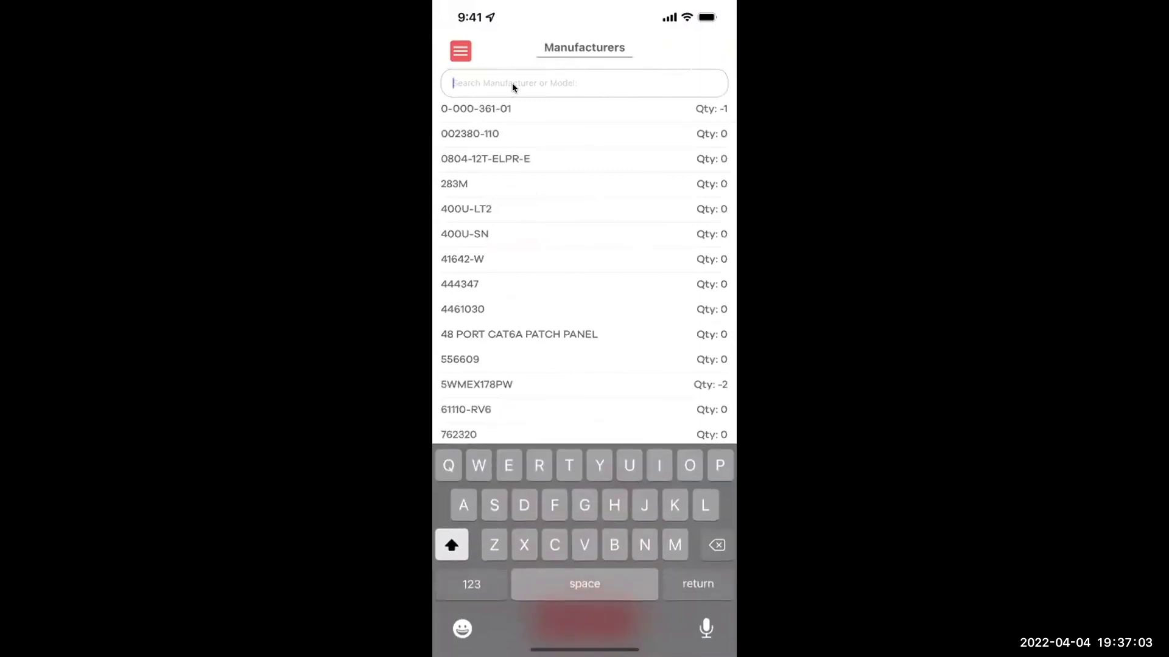
pyautogui.write('Li')
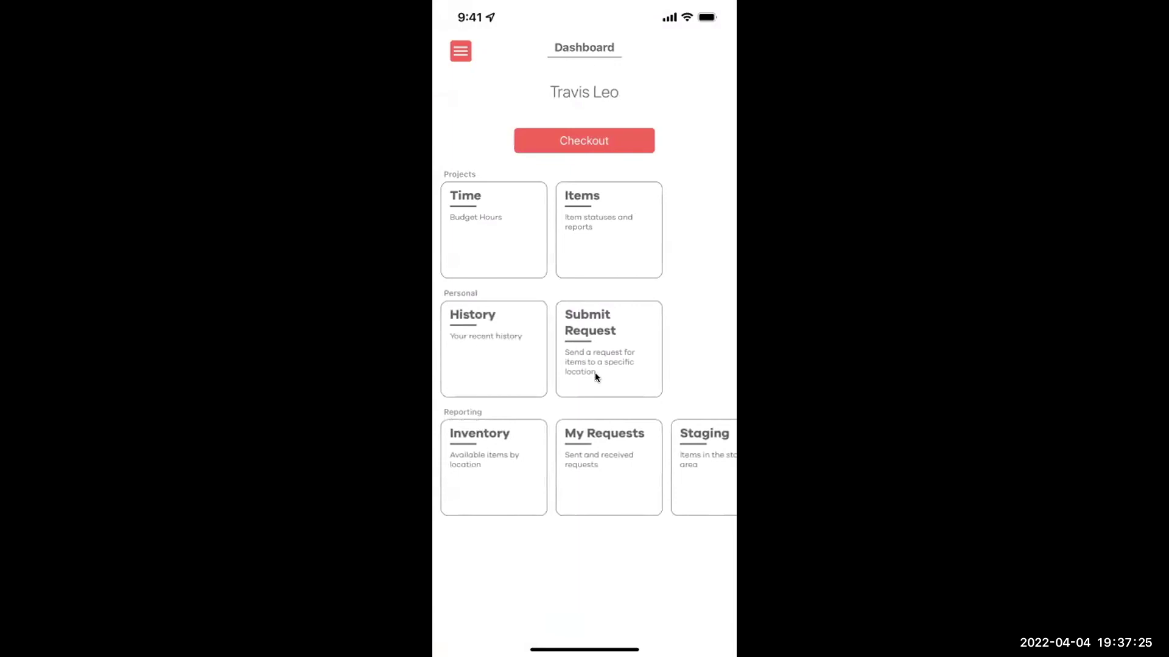
# Step: Review the items in the Staging Area report and return to the dashboard
pyautogui.click(674, 440)
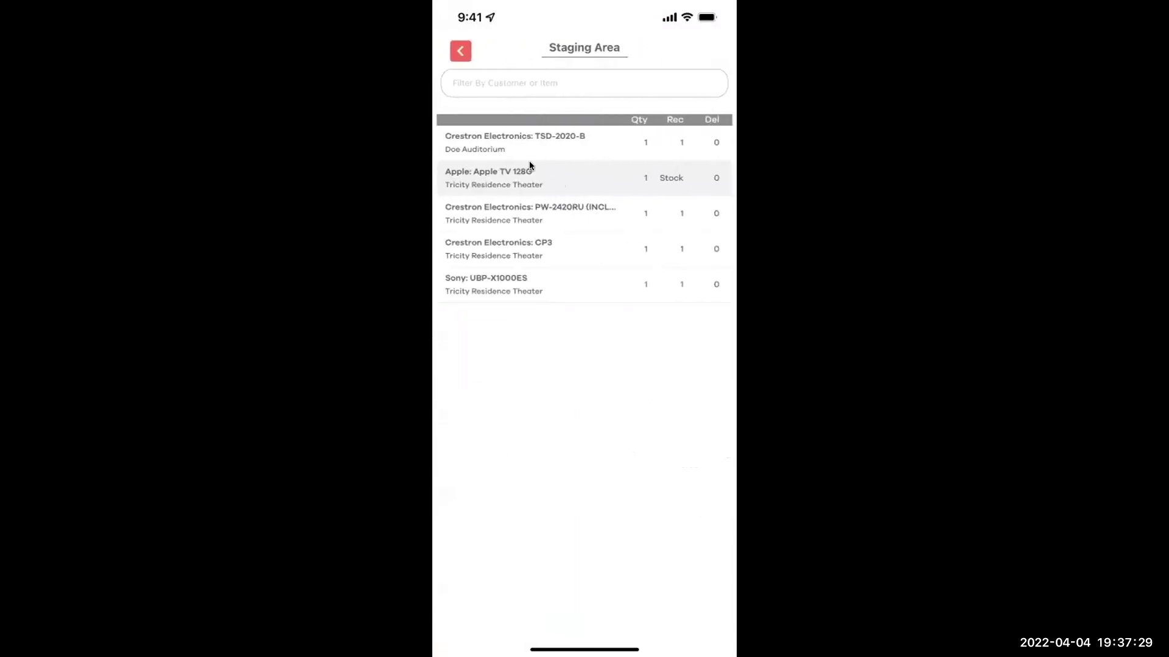
pyautogui.click(461, 51)
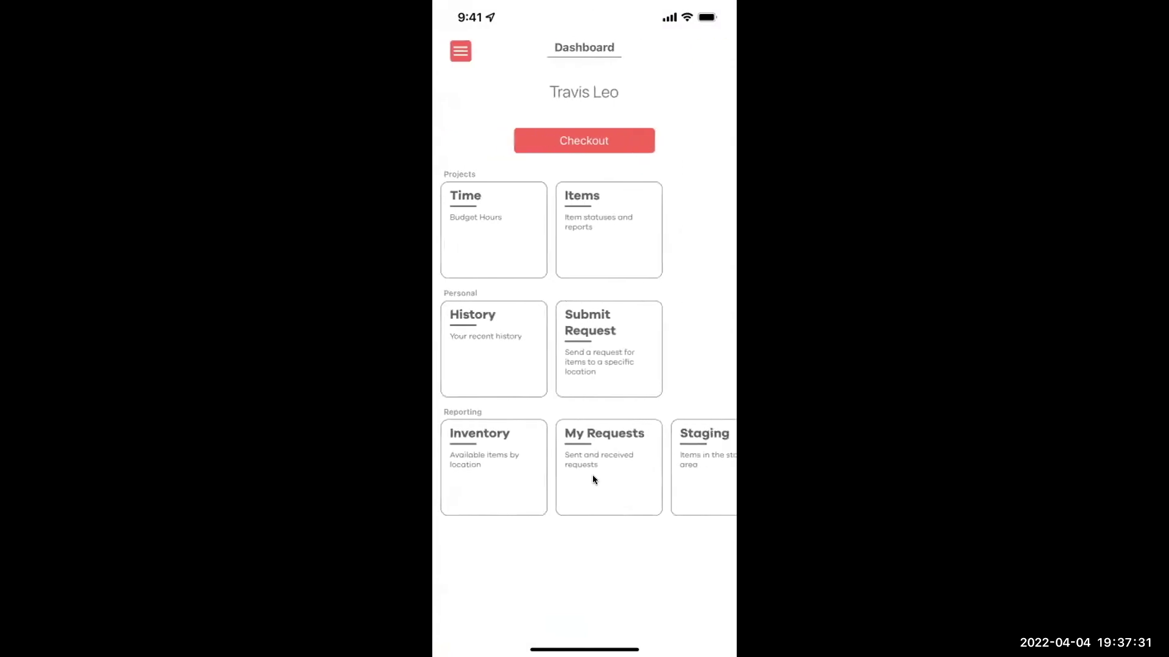